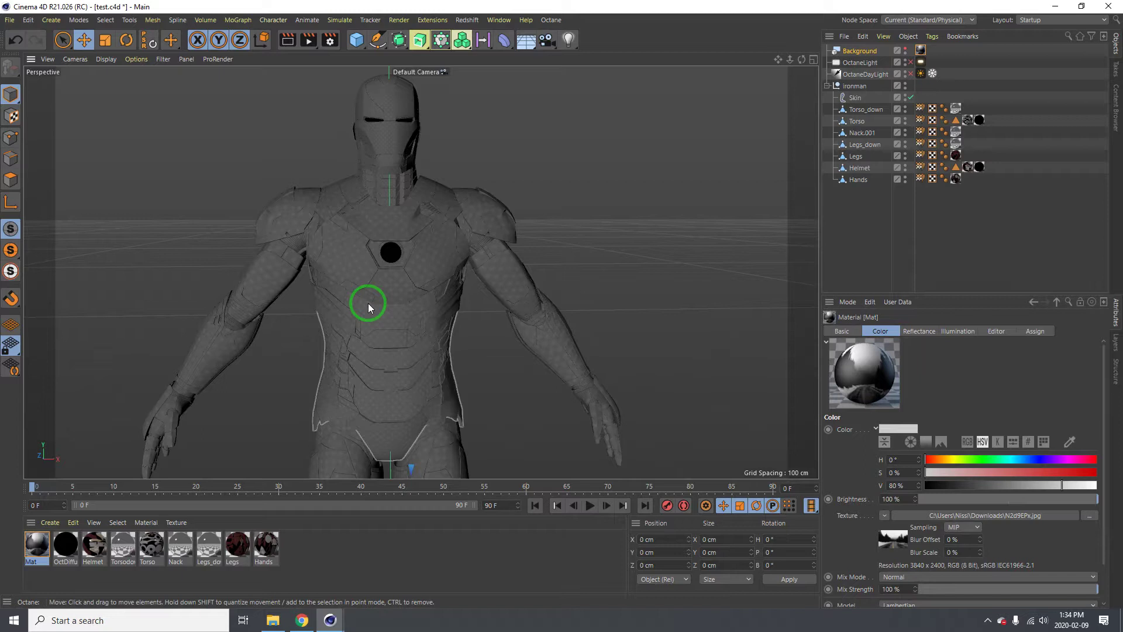
Step: Examine the Iron Man model's torso and upper body in the perspective view with the Octane render running
{"action": "left_click", "coordinate": [442, 304]}
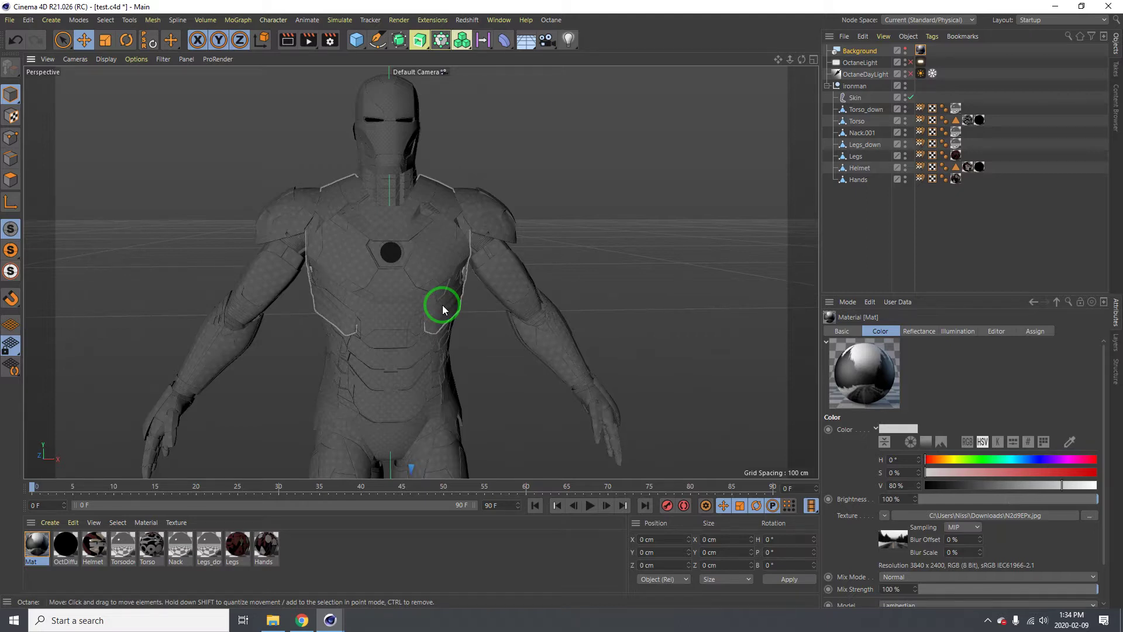
{"action": "scroll", "coordinate": [416, 251], "scroll_direction": "down", "scroll_amount": 1}
{"action": "mouse_move", "coordinate": [412, 276]}
{"action": "middle_mouse_down", "text": "alt"}
{"action": "mouse_move", "coordinate": [441, 223]}
{"action": "mouse_move", "coordinate": [419, 296]}
{"action": "middle_mouse_up", "text": "alt"}
{"action": "scroll", "coordinate": [404, 231], "scroll_direction": "up", "scroll_amount": 3}
{"action": "left_click_drag", "start_coordinate": [461, 281], "coordinate": [421, 313], "text": "alt"}
{"action": "scroll", "coordinate": [409, 317], "scroll_direction": "down", "scroll_amount": 2}
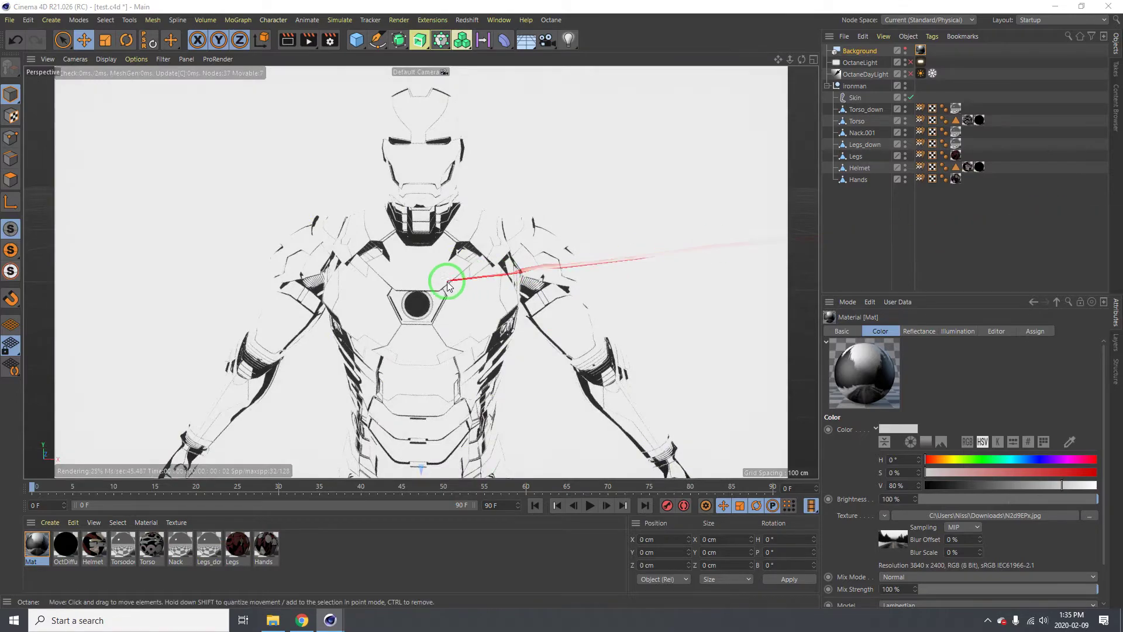
{"action": "middle_click_drag", "start_coordinate": [447, 281], "coordinate": [412, 285], "text": "alt"}
{"action": "mouse_move", "coordinate": [412, 286]}
{"action": "left_mouse_down"}
{"action": "mouse_move", "coordinate": [406, 306]}
{"action": "mouse_move", "coordinate": [409, 290]}
{"action": "mouse_move", "coordinate": [423, 298]}
{"action": "left_mouse_up"}
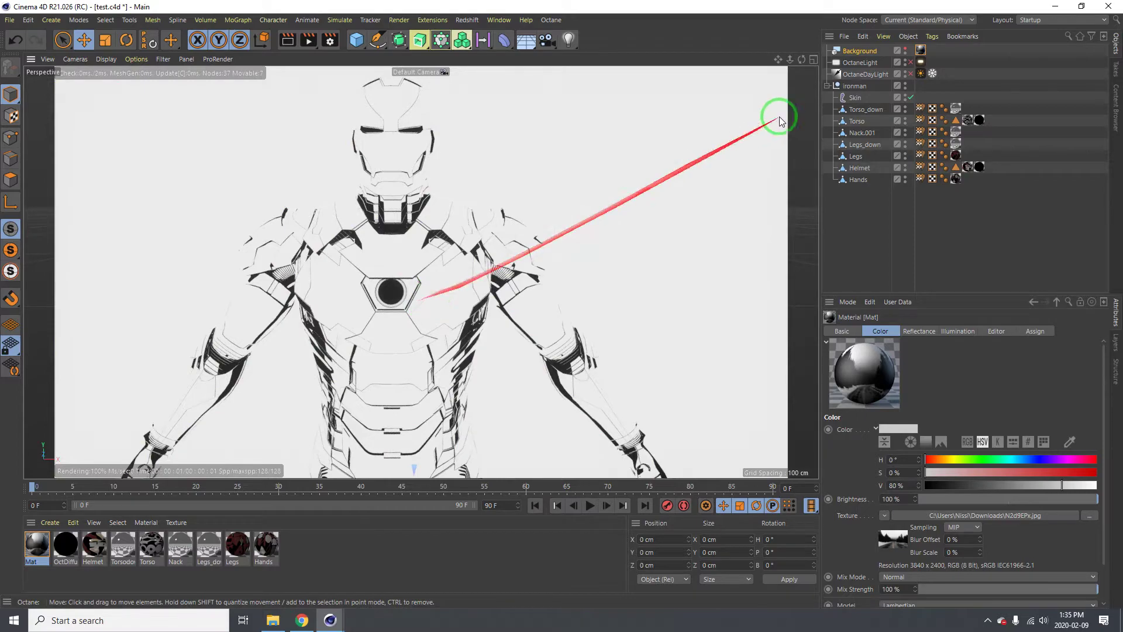
Step: Enable the OctaneDayLight object and set the ground start angle in its daylight tag to 0
{"action": "left_click", "coordinate": [908, 74]}
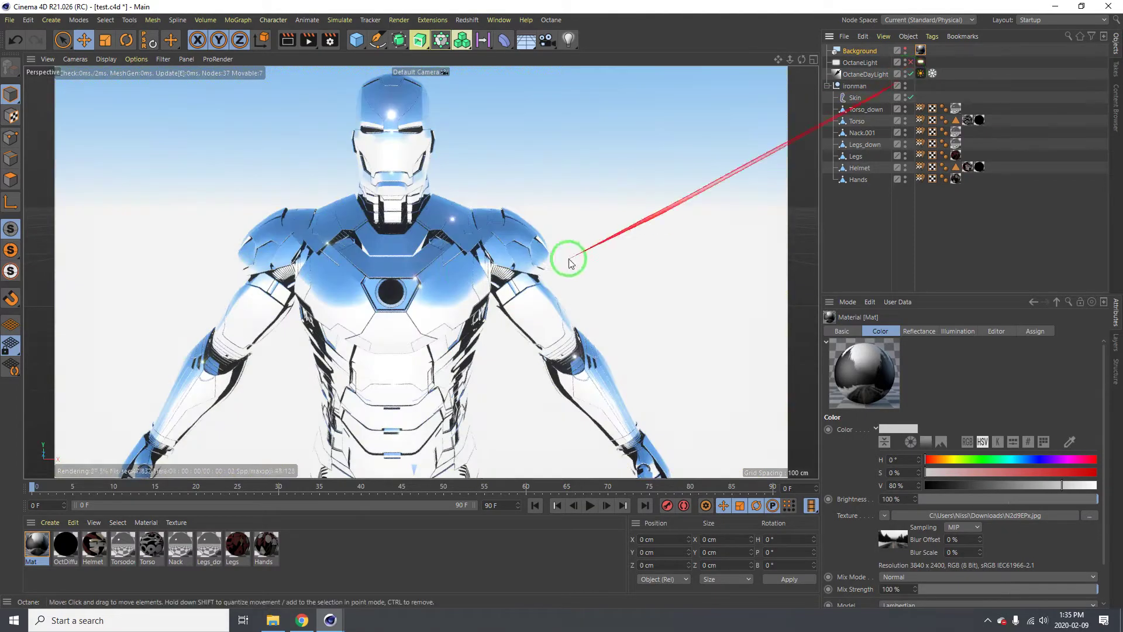
{"action": "mouse_move", "coordinate": [408, 253]}
{"action": "left_mouse_down", "text": "alt"}
{"action": "mouse_move", "coordinate": [379, 270]}
{"action": "mouse_move", "coordinate": [421, 246]}
{"action": "left_mouse_up", "text": "alt"}
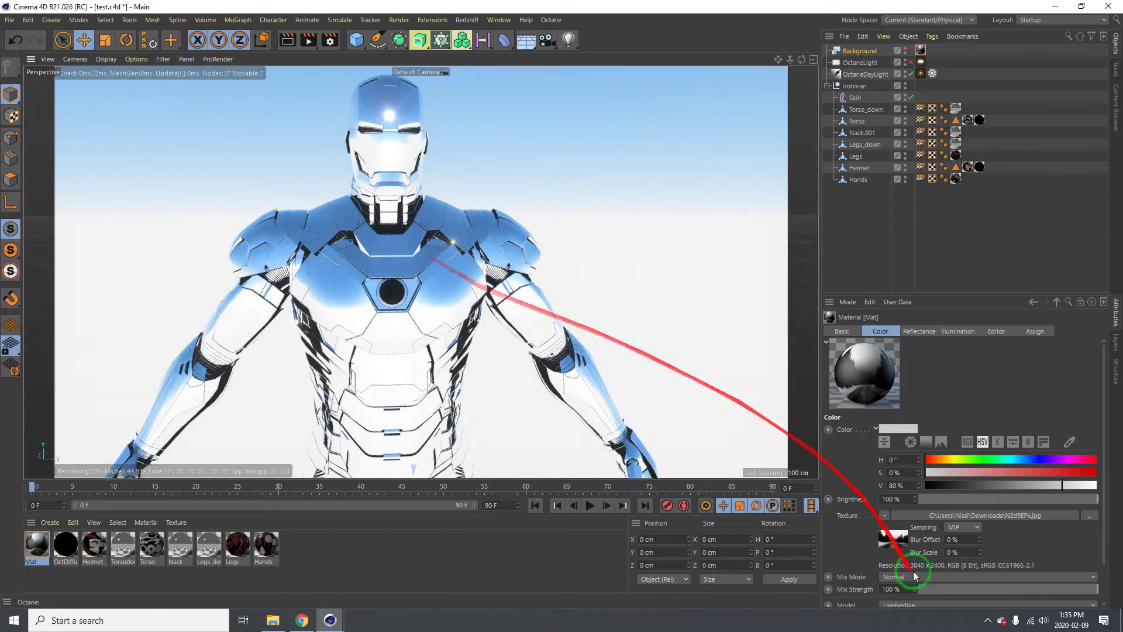
{"action": "left_click", "coordinate": [869, 72]}
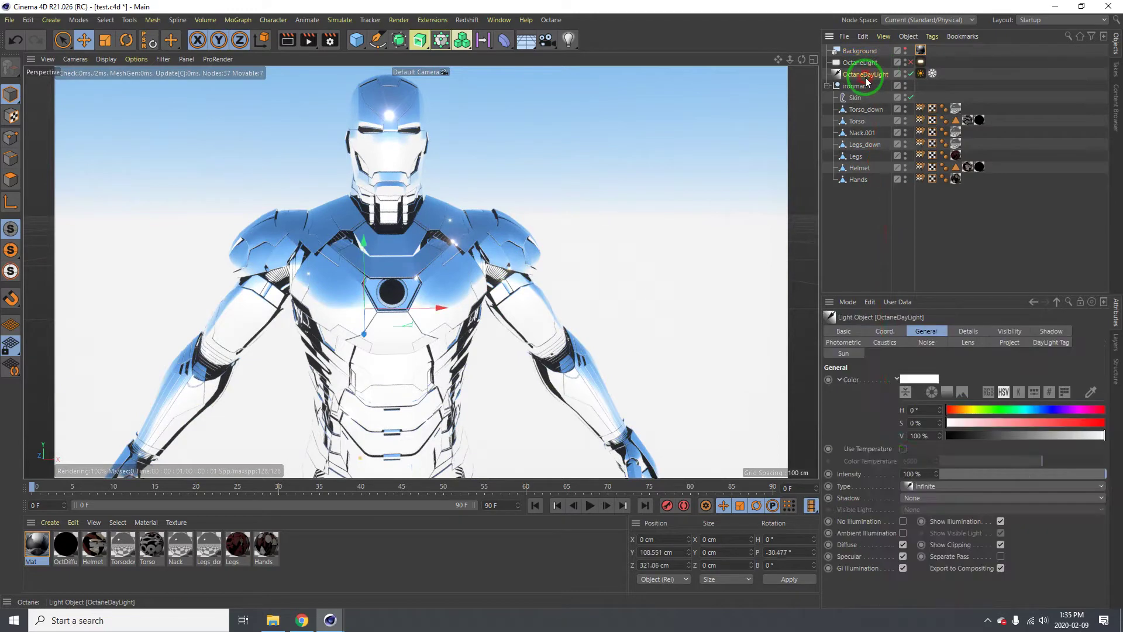
{"action": "left_click", "coordinate": [919, 75]}
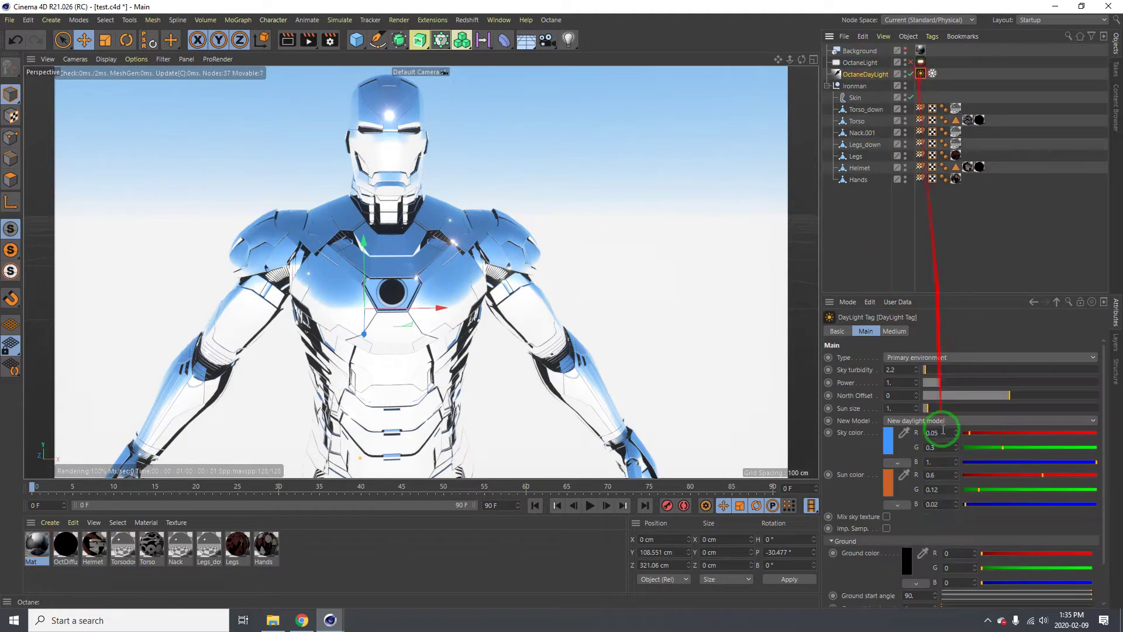
{"action": "scroll", "coordinate": [862, 566], "scroll_direction": "down", "scroll_amount": 3}
{"action": "left_click_drag", "start_coordinate": [948, 553], "coordinate": [915, 556]}
{"action": "mouse_move", "coordinate": [396, 261]}
{"action": "left_mouse_down"}
{"action": "mouse_move", "coordinate": [421, 241]}
{"action": "mouse_move", "coordinate": [396, 275]}
{"action": "mouse_move", "coordinate": [411, 273]}
{"action": "left_mouse_up"}
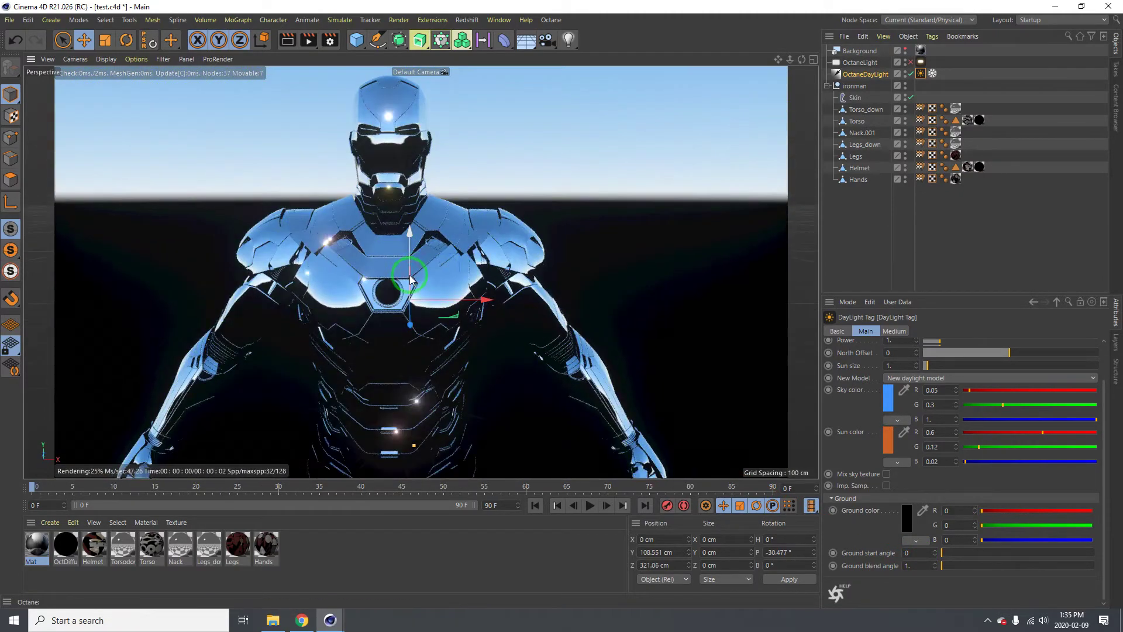
{"action": "left_click_drag", "start_coordinate": [392, 319], "coordinate": [362, 526]}
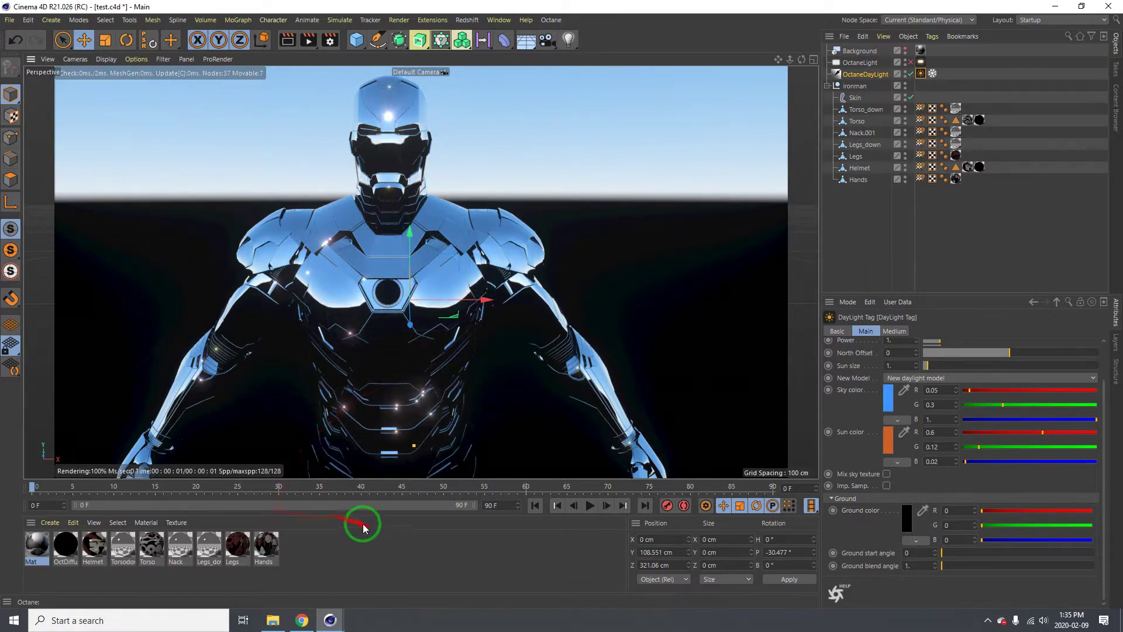
Step: Open the Helmet material in the Octane Node Editor, making room beside its nodes, and select the Helmet_Color image texture
{"action": "double_click", "coordinate": [94, 548]}
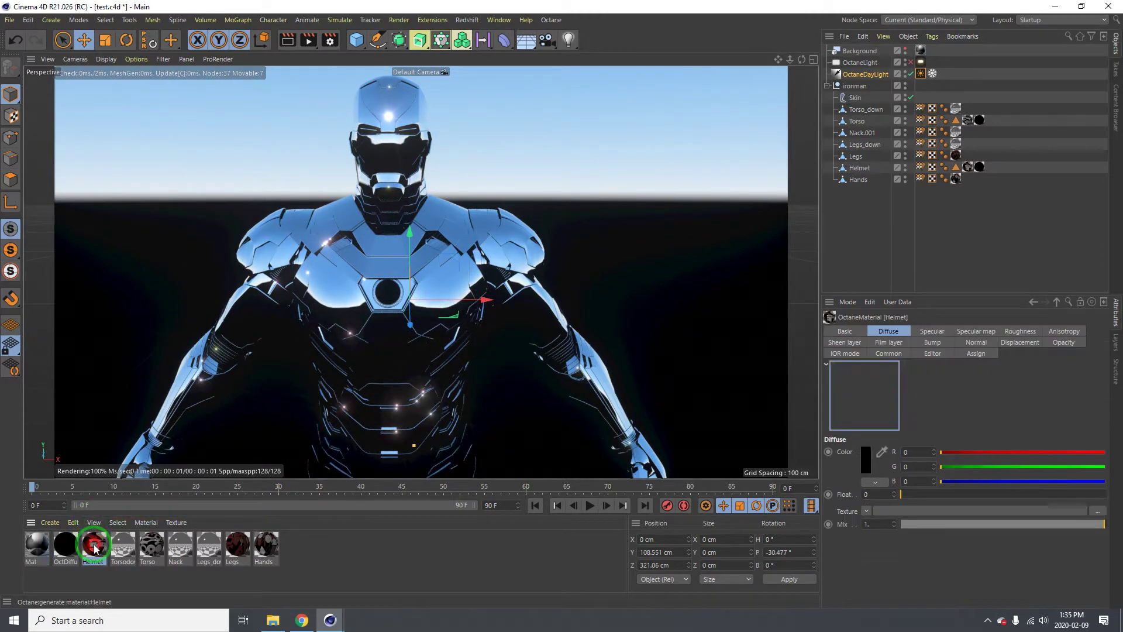
{"action": "left_click_drag", "start_coordinate": [393, 79], "coordinate": [729, 111]}
{"action": "left_click", "coordinate": [539, 269]}
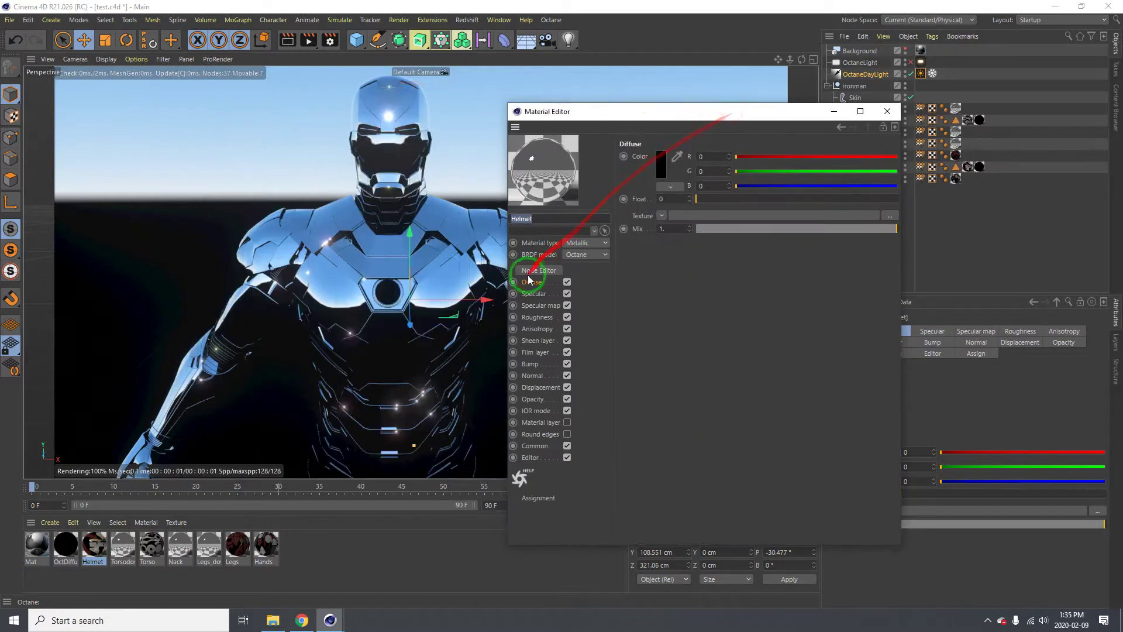
{"action": "left_click", "coordinate": [846, 110]}
{"action": "left_click_drag", "start_coordinate": [512, 162], "coordinate": [792, 111]}
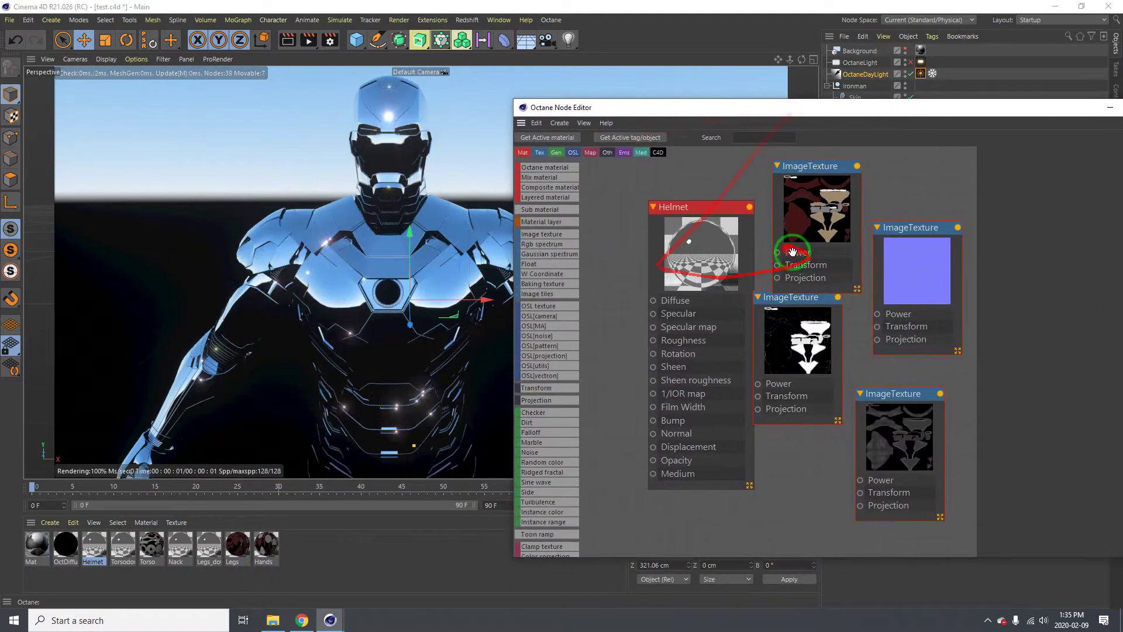
{"action": "left_click_drag", "start_coordinate": [698, 266], "coordinate": [658, 244]}
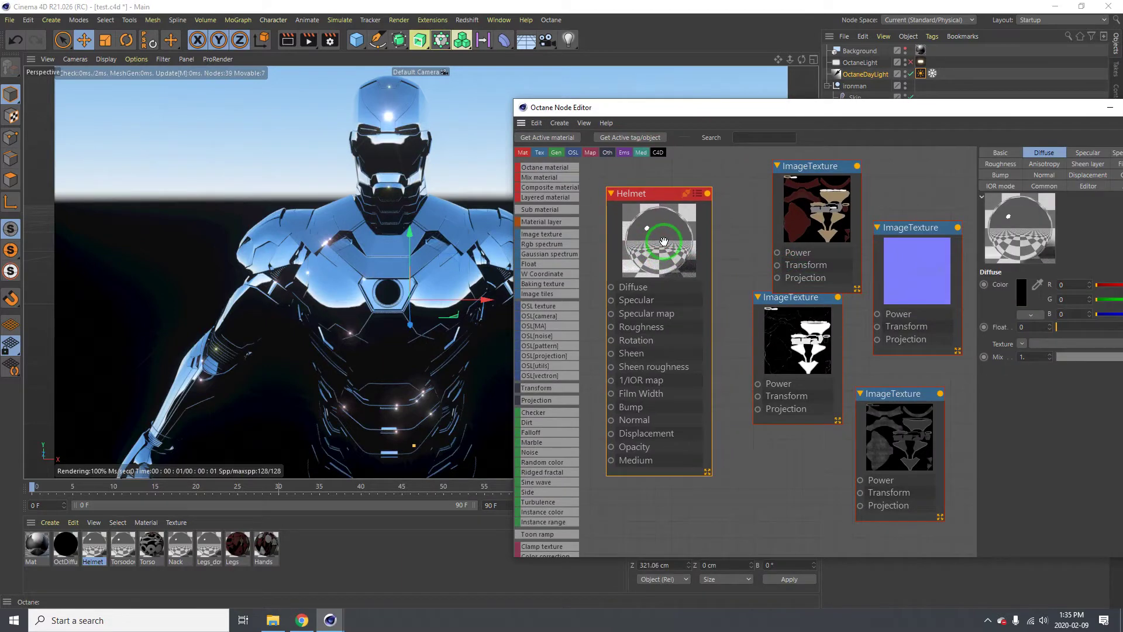
{"action": "left_click", "coordinate": [819, 196]}
{"action": "left_click_drag", "start_coordinate": [797, 120], "coordinate": [734, 109]}
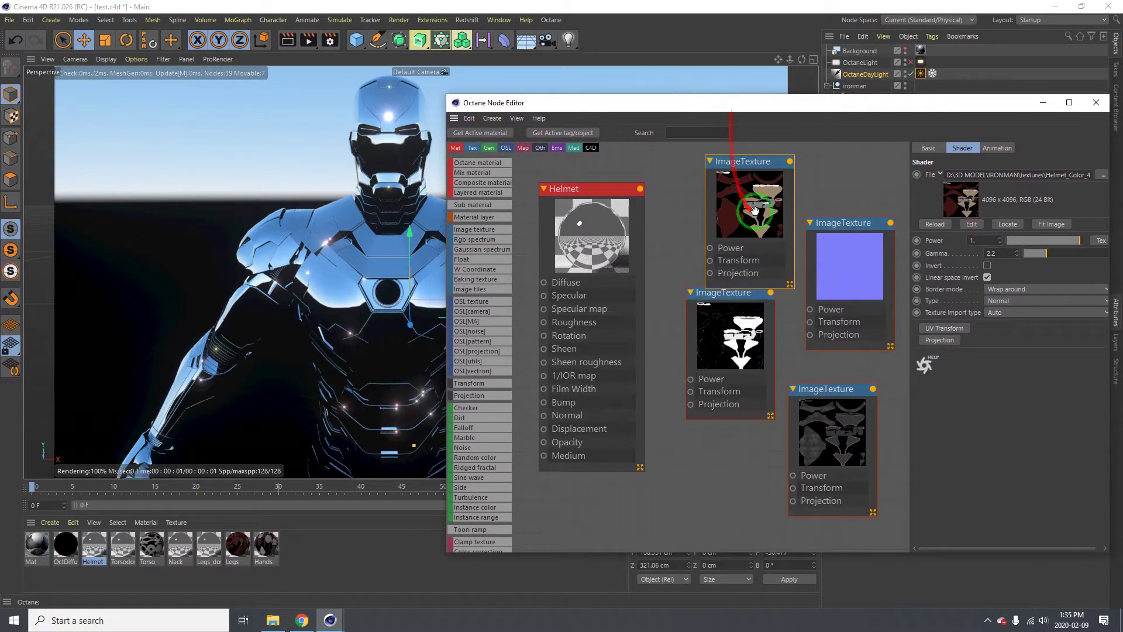
Step: Show the material commands of the Octane Live Viewer and close the viewer window
{"action": "left_click_drag", "start_coordinate": [1122, 35], "coordinate": [471, 133]}
{"action": "left_click", "coordinate": [381, 145]}
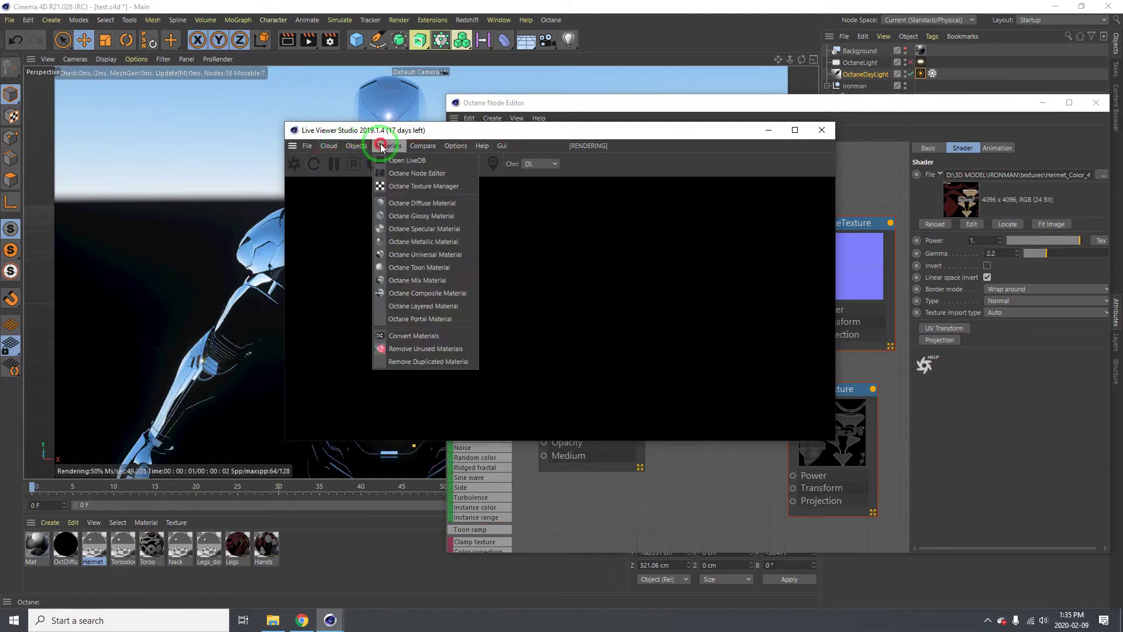
{"action": "left_click", "coordinate": [822, 130]}
{"action": "left_click", "coordinate": [821, 130]}
{"action": "left_click_drag", "start_coordinate": [721, 105], "coordinate": [728, 102]}
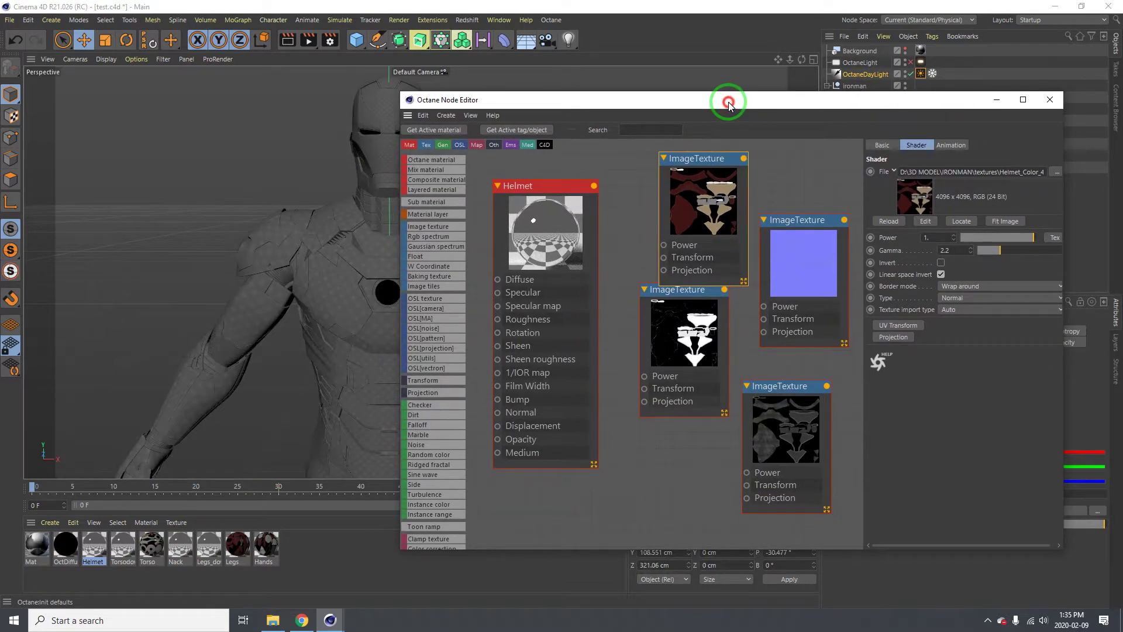
Step: Reopen the Octane Live Viewer, restart the scene's render and move the viewer out of the way
{"action": "left_click", "coordinate": [551, 20]}
{"action": "left_click", "coordinate": [565, 52]}
{"action": "left_click", "coordinate": [261, 264]}
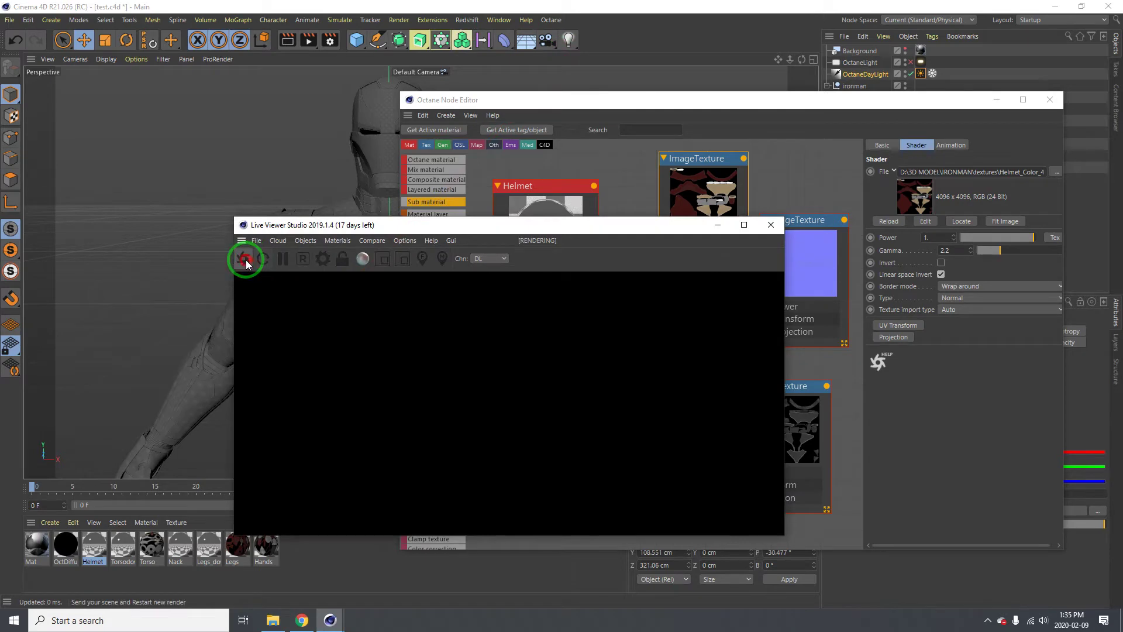
{"action": "left_click", "coordinate": [405, 241]}
{"action": "left_click", "coordinate": [405, 241]}
{"action": "left_click_drag", "start_coordinate": [501, 226], "coordinate": [1122, 234]}
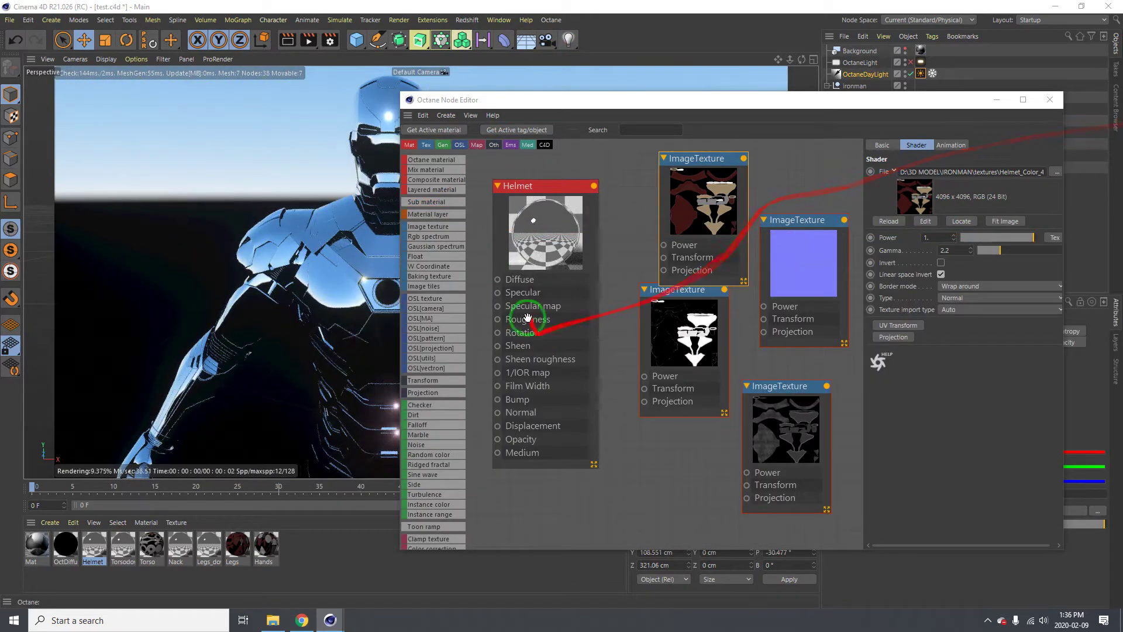
Step: Connect the Helmet_Color texture to the Helmet material's Diffuse input and frame the helmet up close
{"action": "left_click_drag", "start_coordinate": [743, 159], "coordinate": [499, 279]}
{"action": "middle_click_drag", "start_coordinate": [377, 291], "coordinate": [286, 253], "text": "alt"}
{"action": "scroll", "coordinate": [350, 190], "scroll_direction": "up", "scroll_amount": 5}
{"action": "left_click_drag", "start_coordinate": [297, 264], "coordinate": [315, 261], "text": "alt"}
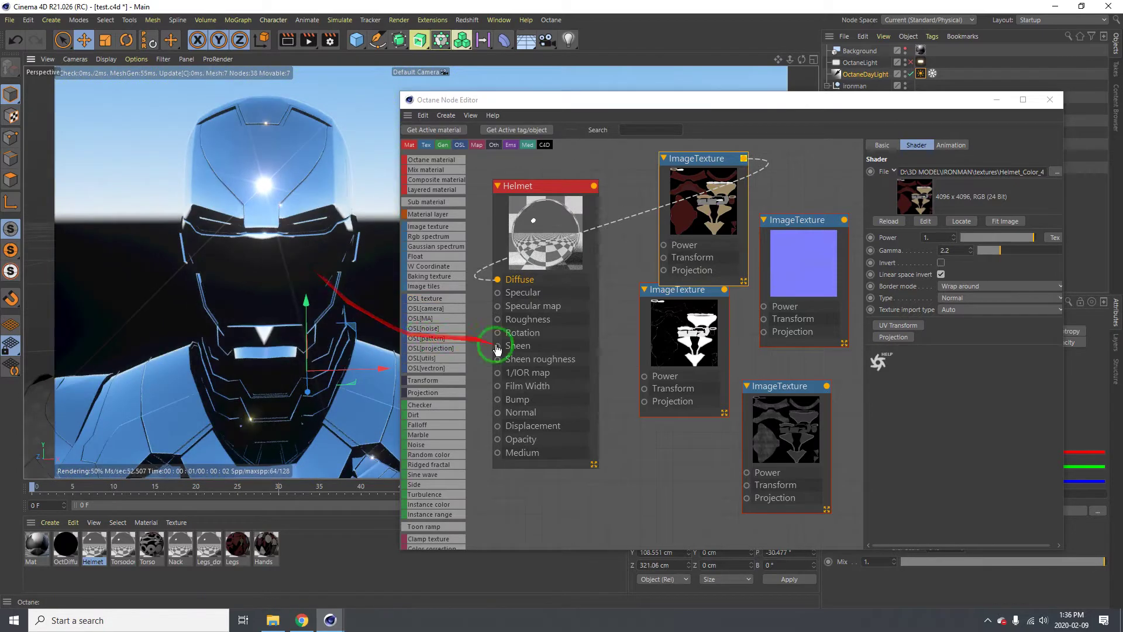
Step: Reposition the metallic and bump texture nodes and connect the Helmet_Bump texture to the Helmet material's Normal input
{"action": "left_click_drag", "start_coordinate": [710, 344], "coordinate": [692, 376]}
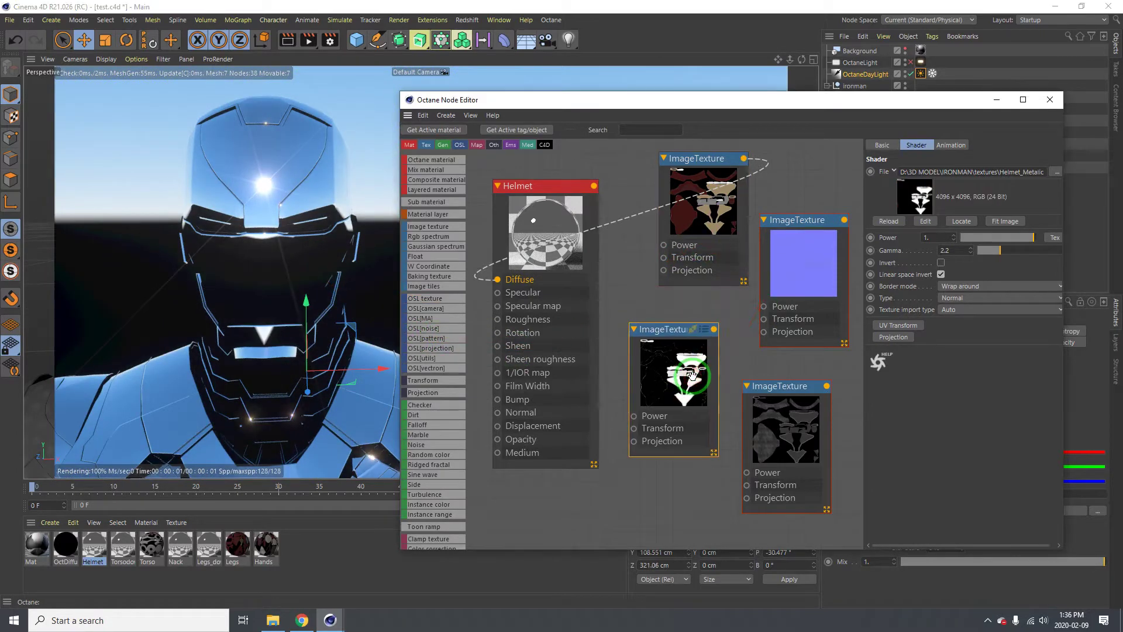
{"action": "left_click_drag", "start_coordinate": [802, 263], "coordinate": [771, 313]}
{"action": "left_click_drag", "start_coordinate": [812, 271], "coordinate": [502, 412]}
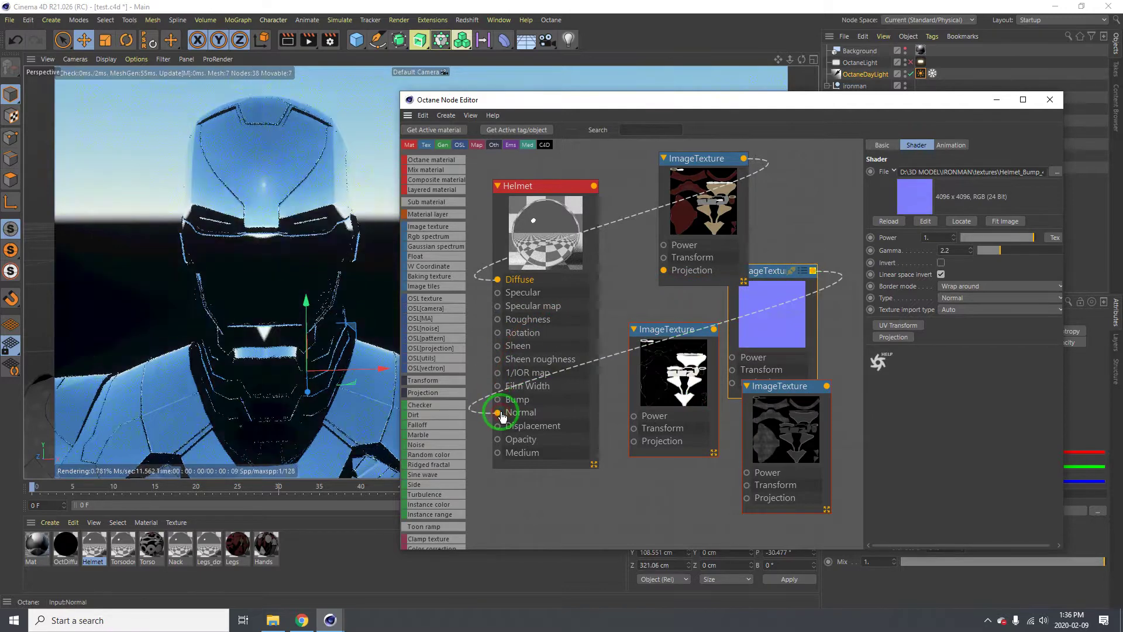
Step: Space out the two lower texture nodes and connect the Helmet_Rough texture to the Helmet material's Roughness input
{"action": "left_click_drag", "start_coordinate": [790, 442], "coordinate": [770, 462]}
{"action": "left_click_drag", "start_coordinate": [675, 374], "coordinate": [653, 404]}
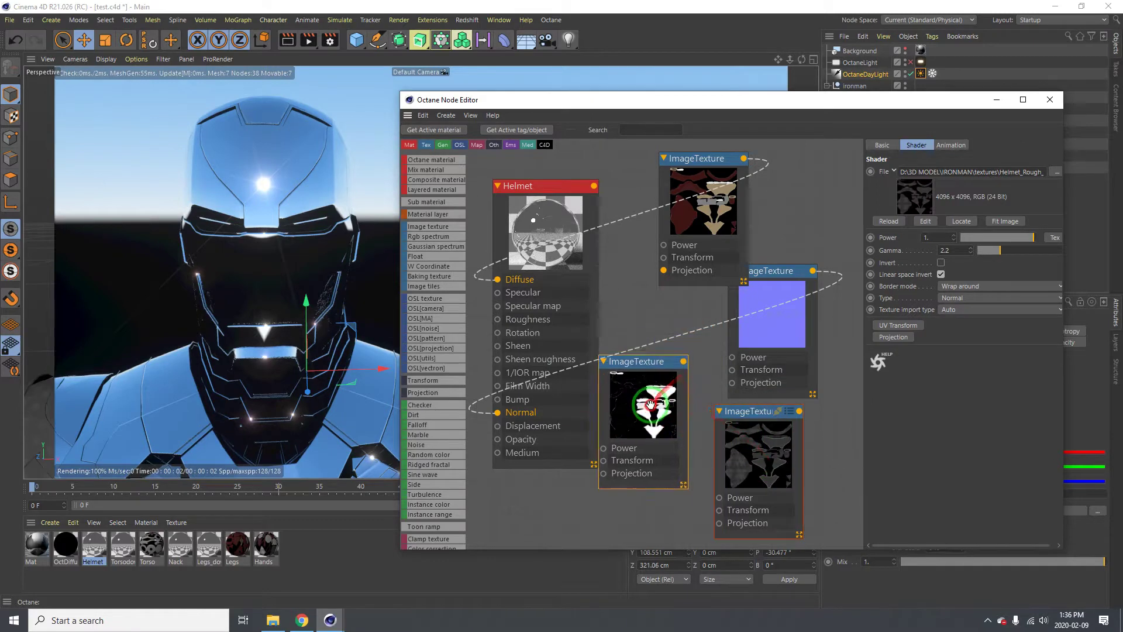
{"action": "left_click", "coordinate": [767, 454]}
{"action": "left_click_drag", "start_coordinate": [766, 453], "coordinate": [772, 453]}
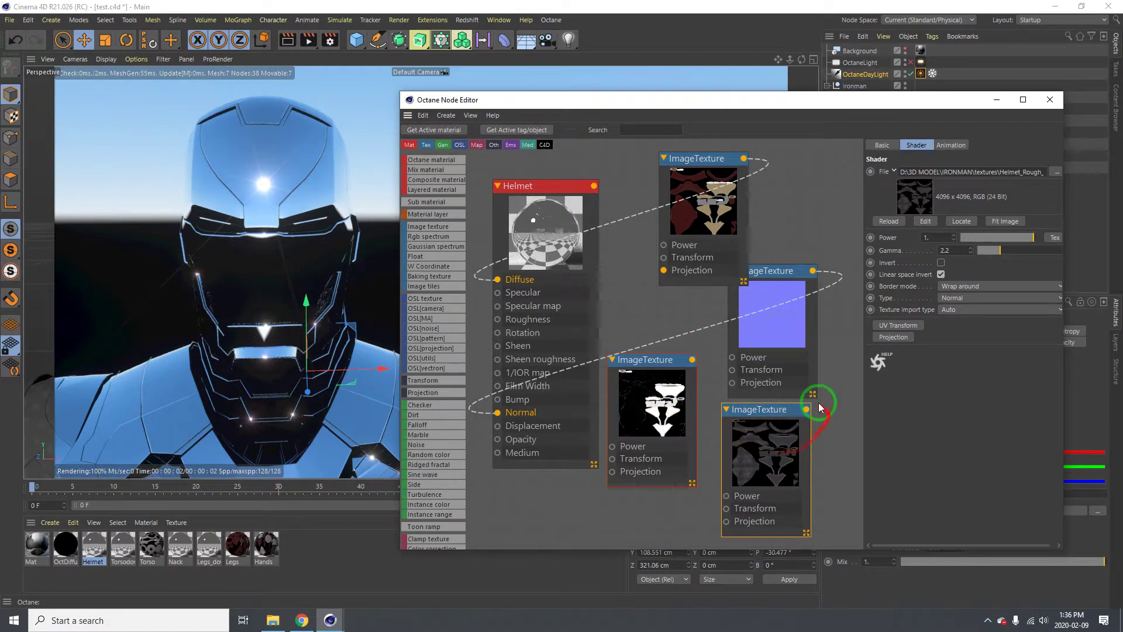
{"action": "left_click_drag", "start_coordinate": [806, 410], "coordinate": [497, 321]}
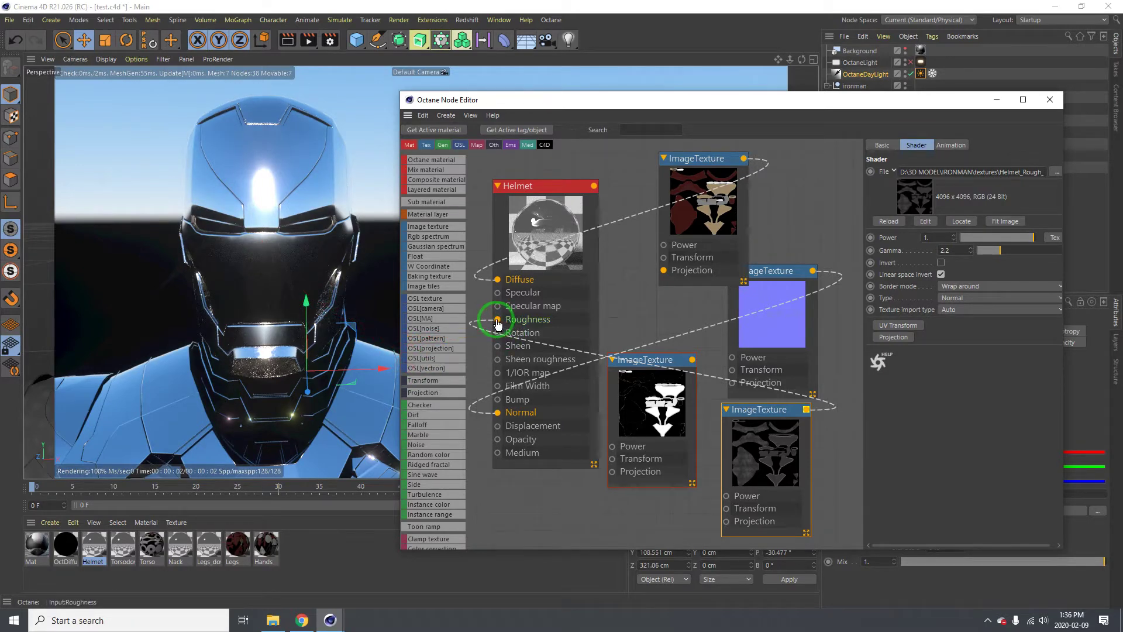
Step: Try the Helmet_Rough texture on the Specular map input and a Dirt node on Roughness, examining the faceplate up close
{"action": "left_click_drag", "start_coordinate": [497, 324], "coordinate": [496, 308]}
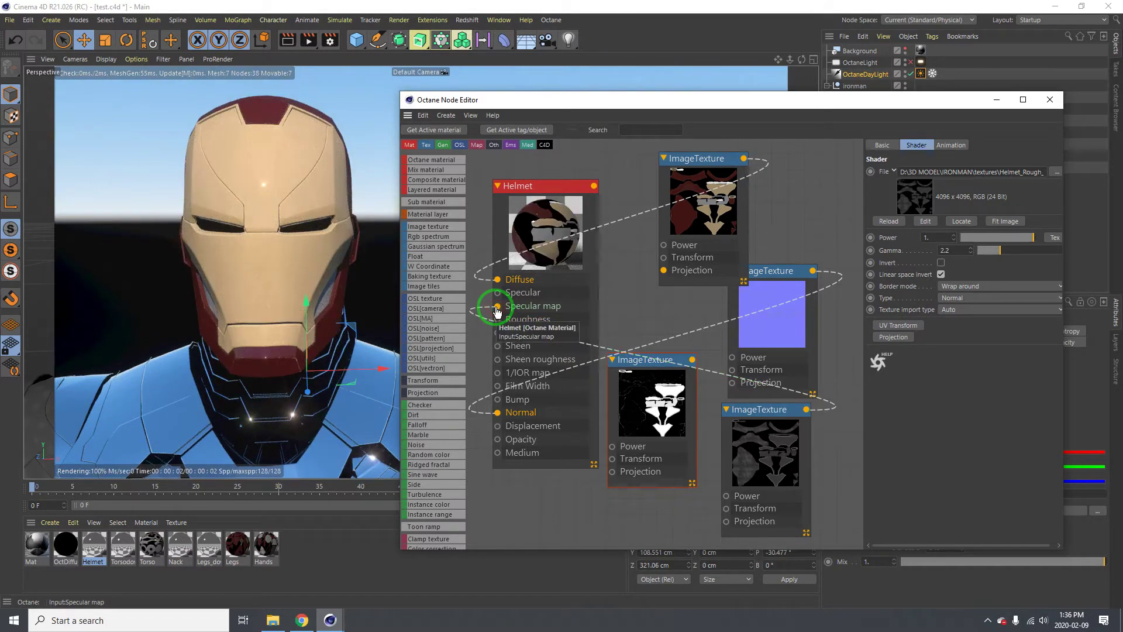
{"action": "left_click_drag", "start_coordinate": [497, 312], "coordinate": [484, 418]}
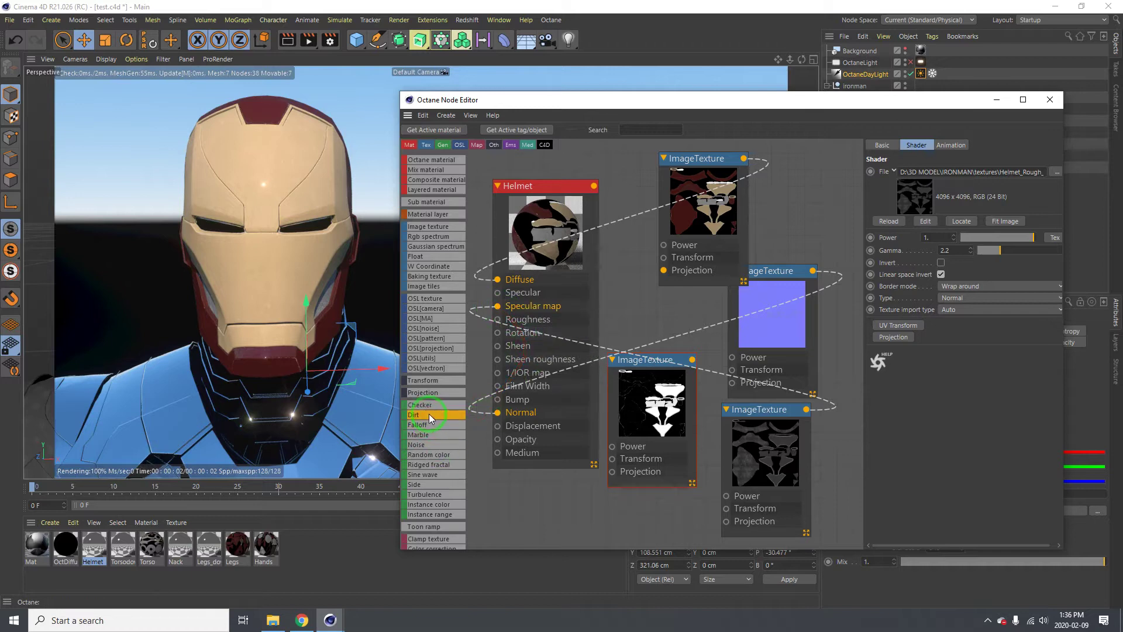
{"action": "left_click_drag", "start_coordinate": [495, 320], "coordinate": [687, 325]}
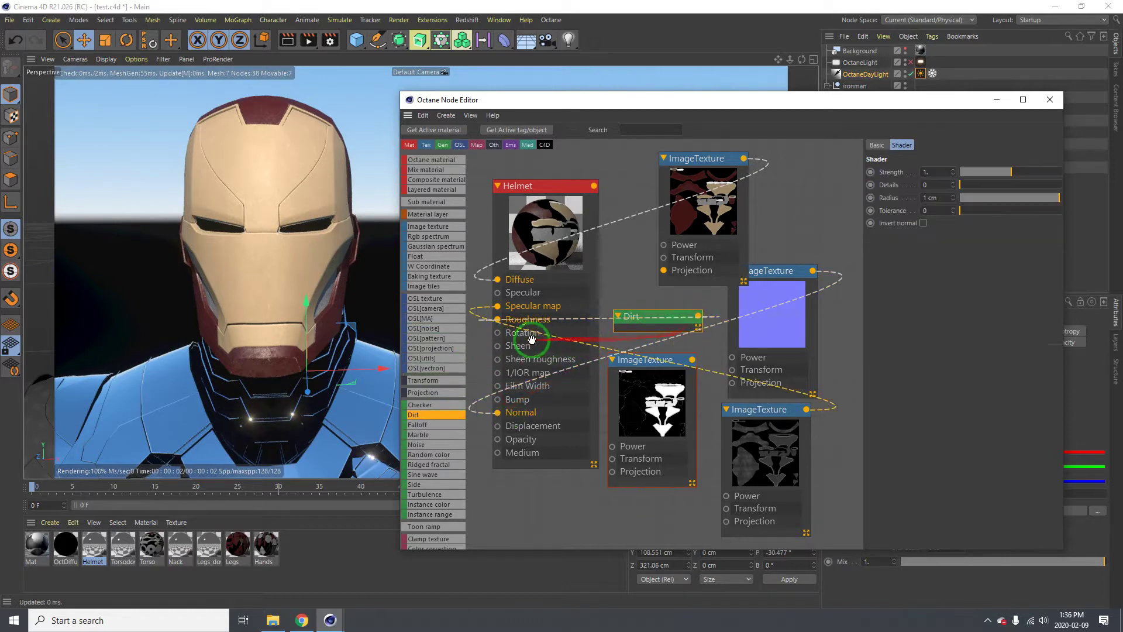
{"action": "scroll", "coordinate": [276, 300], "scroll_direction": "up", "scroll_amount": 5}
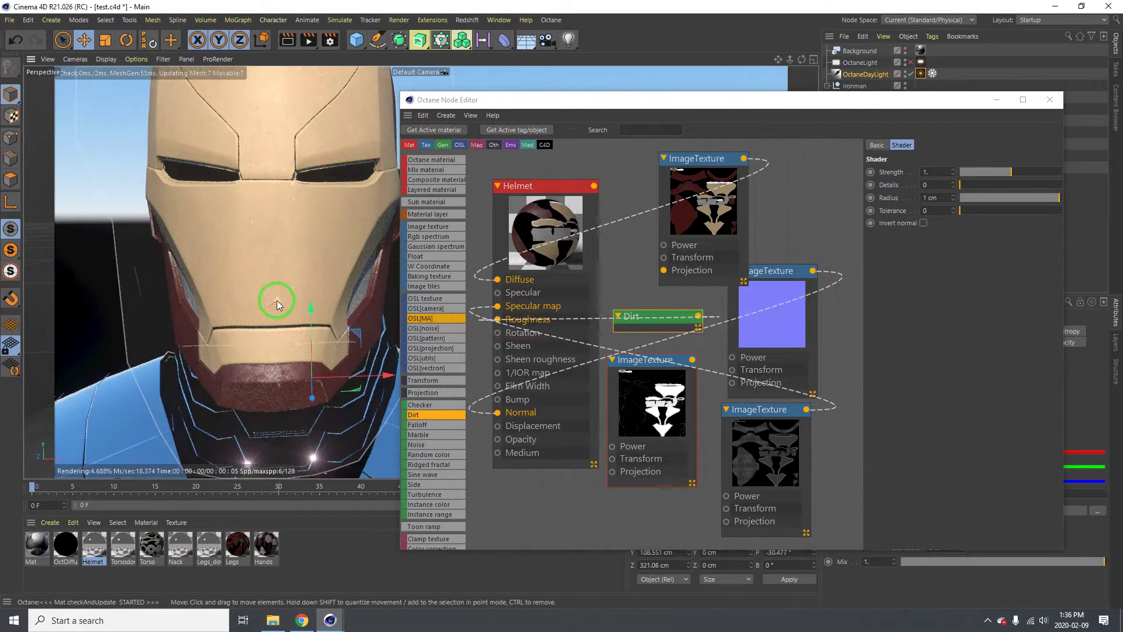
{"action": "scroll", "coordinate": [276, 300], "scroll_direction": "up", "scroll_amount": 5}
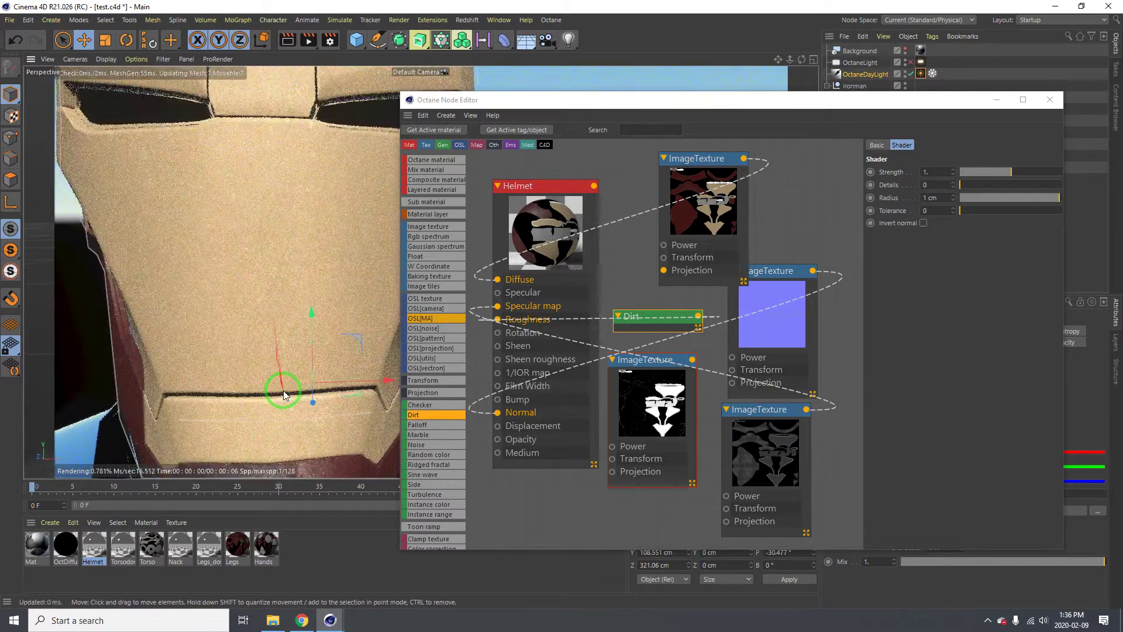
{"action": "scroll", "coordinate": [290, 275], "scroll_direction": "up", "scroll_amount": 3}
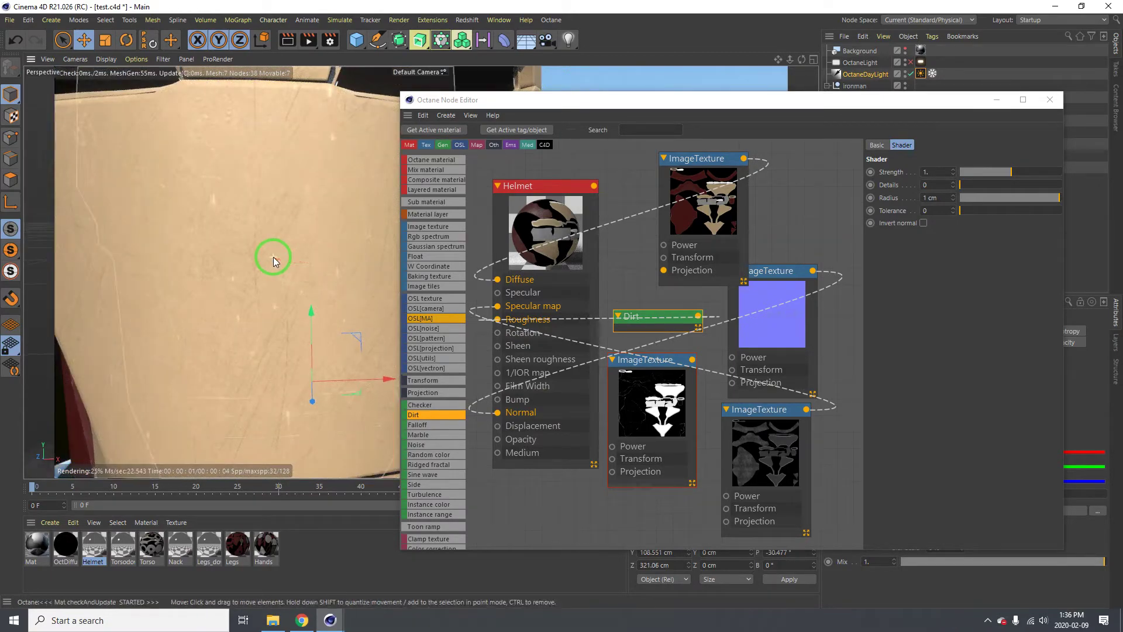
{"action": "scroll", "coordinate": [272, 258], "scroll_direction": "down", "scroll_amount": 3}
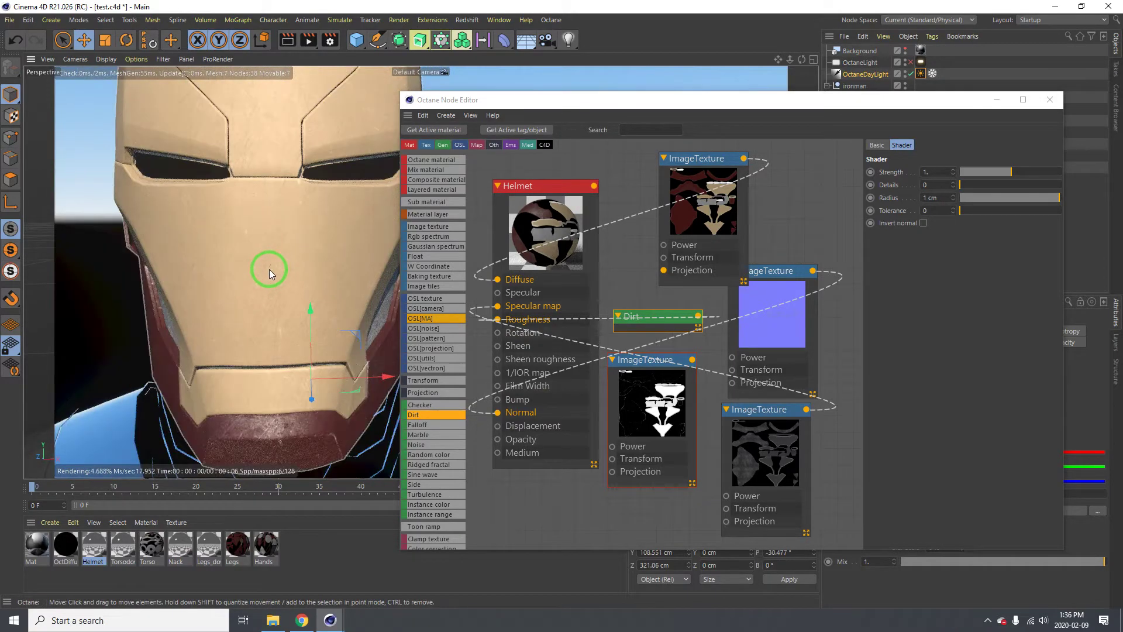
{"action": "middle_click_drag", "start_coordinate": [269, 269], "coordinate": [274, 412], "text": "alt"}
Step: Delete the Dirt node and move the Helmet_Rough texture's connection back to the Roughness input
{"action": "left_click", "coordinate": [639, 316]}
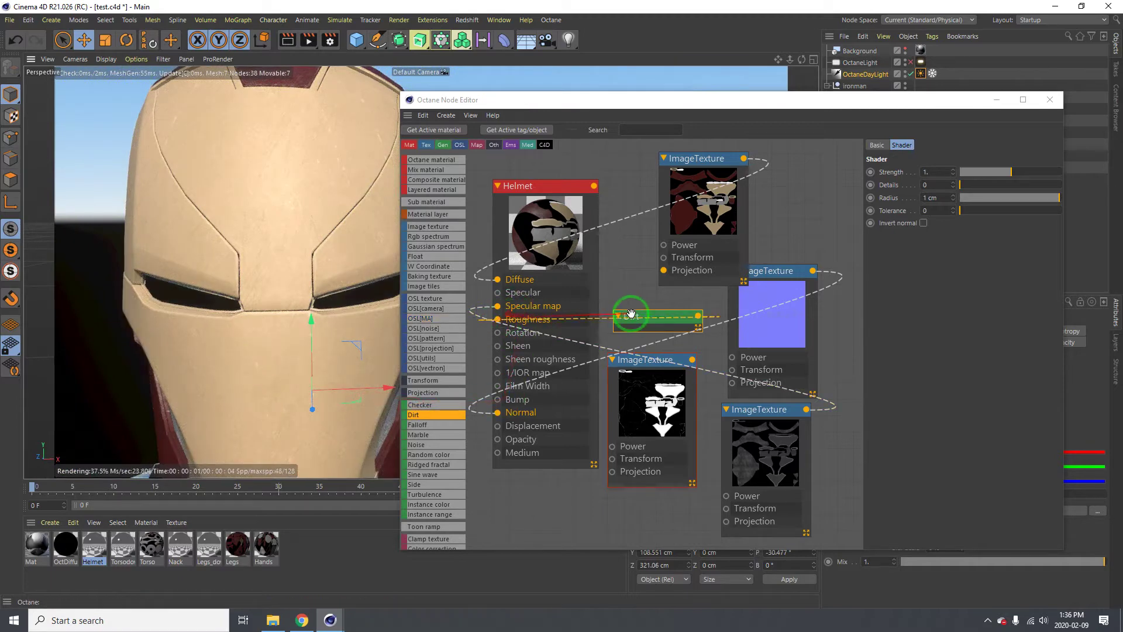
{"action": "key", "text": "Delete"}
{"action": "left_click_drag", "start_coordinate": [498, 309], "coordinate": [498, 322]}
Step: Connect the Helmet_Metalic and Helmet_Color textures to the Helmet material's Specular and Specular map inputs and check the faceplate render
{"action": "left_click_drag", "start_coordinate": [718, 186], "coordinate": [735, 437]}
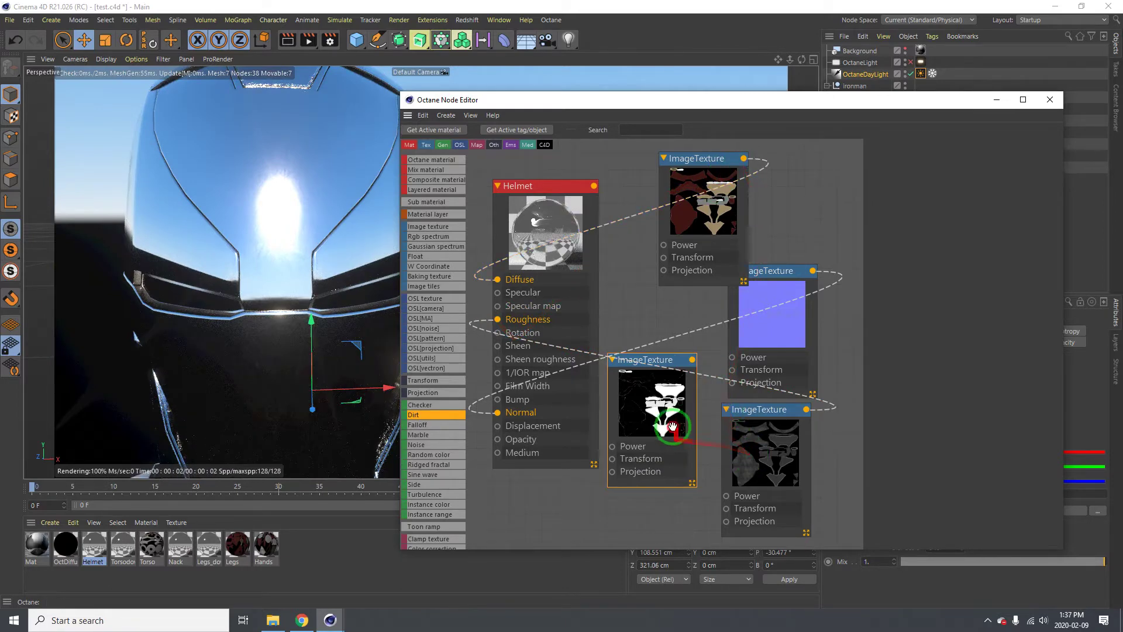
{"action": "left_click", "coordinate": [673, 426]}
{"action": "left_click_drag", "start_coordinate": [503, 316], "coordinate": [497, 293]}
{"action": "left_click_drag", "start_coordinate": [744, 159], "coordinate": [497, 306]}
{"action": "left_click_drag", "start_coordinate": [419, 351], "coordinate": [272, 352]}
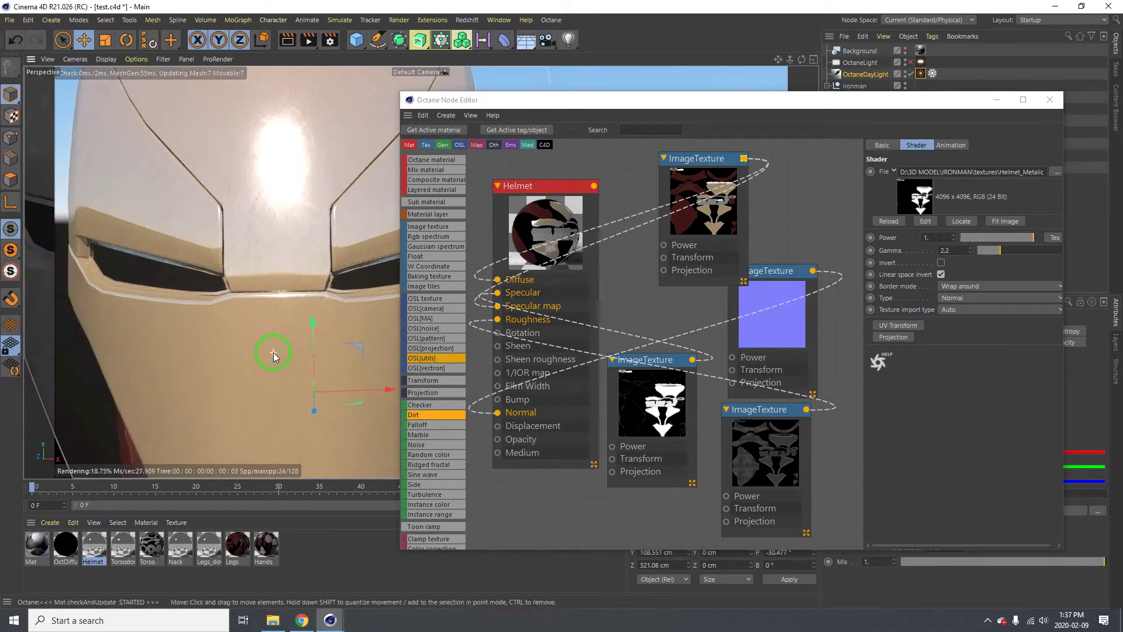
{"action": "scroll", "coordinate": [272, 352], "scroll_direction": "up", "scroll_amount": 3}
{"action": "mouse_move", "coordinate": [254, 353]}
{"action": "middle_mouse_down", "text": "alt"}
{"action": "mouse_move", "coordinate": [272, 228]}
{"action": "mouse_move", "coordinate": [252, 333]}
{"action": "middle_mouse_up", "text": "alt"}
{"action": "scroll", "coordinate": [271, 233], "scroll_direction": "down", "scroll_amount": 5}
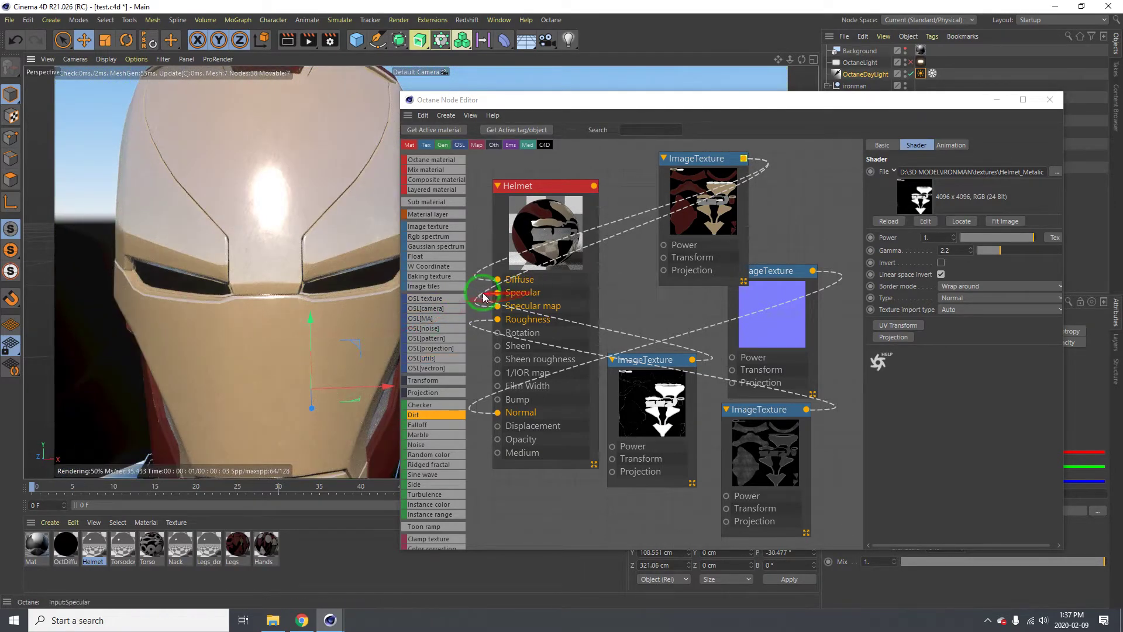
Step: Detach the Specular input on the Helmet material, feed Specular map from Helmet_Rough and Roughness from a Dirt node, and close the node editor
{"action": "left_click_drag", "start_coordinate": [497, 292], "coordinate": [499, 323]}
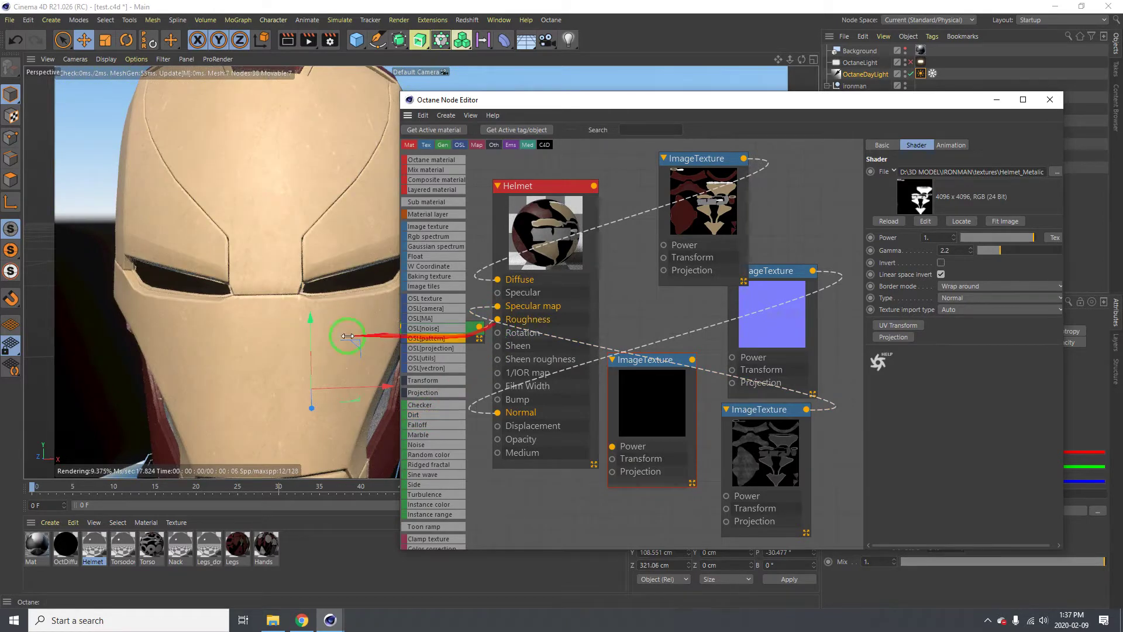
{"action": "left_click_drag", "start_coordinate": [294, 332], "coordinate": [279, 322], "text": "alt"}
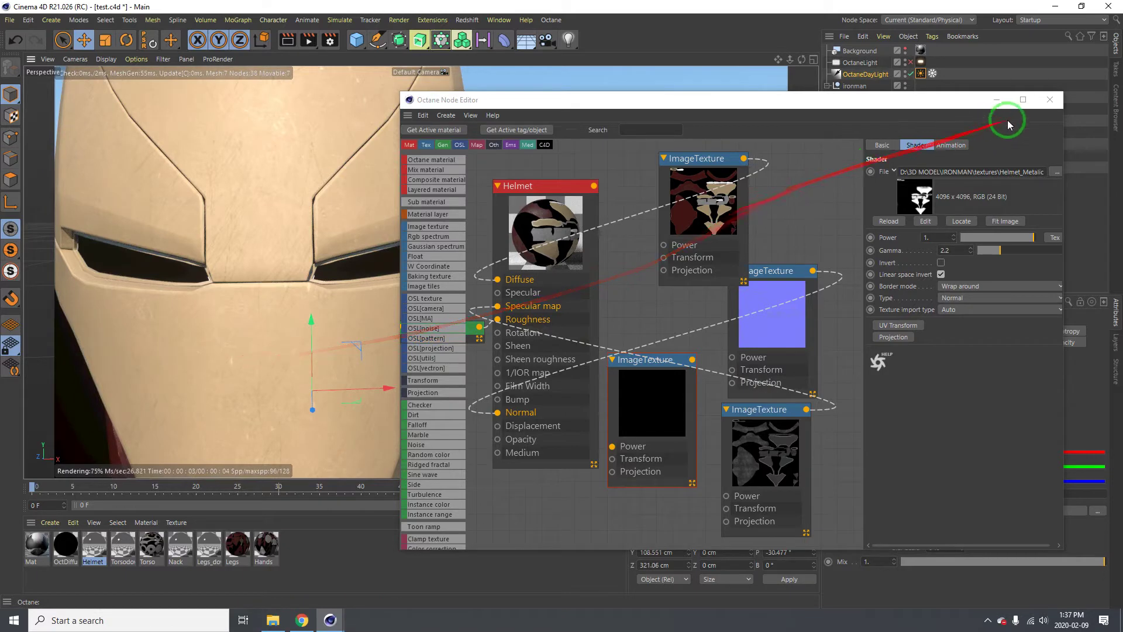
{"action": "left_click", "coordinate": [1050, 101]}
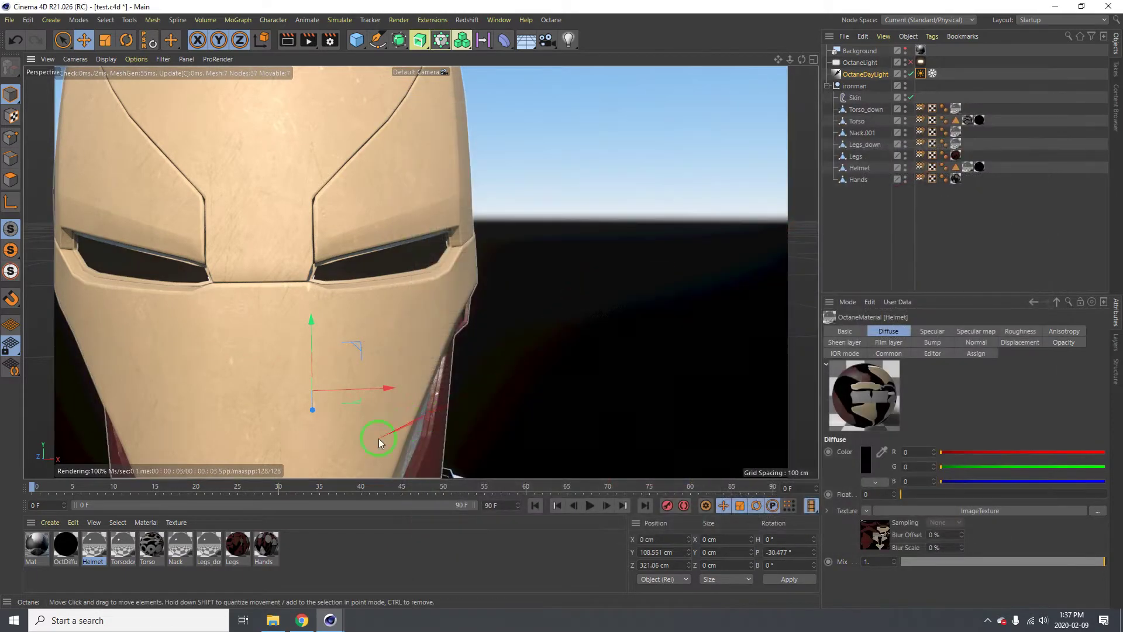
Step: Open the Torsodown material in the node editor and frame the model's lower torso beside the editor window
{"action": "double_click", "coordinate": [123, 547]}
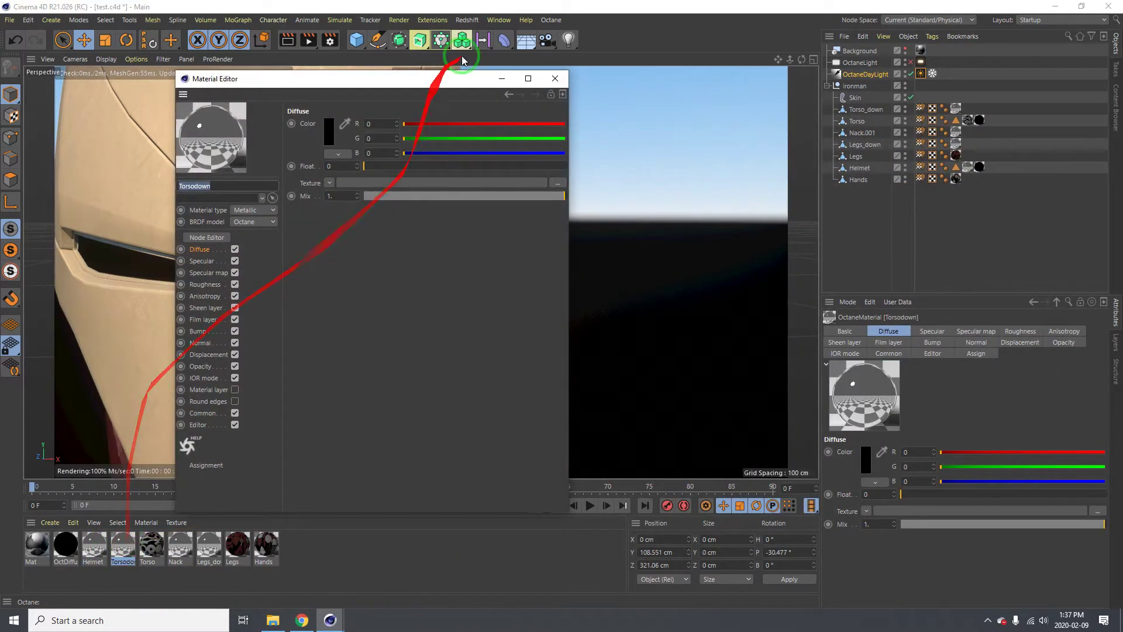
{"action": "left_click", "coordinate": [199, 236]}
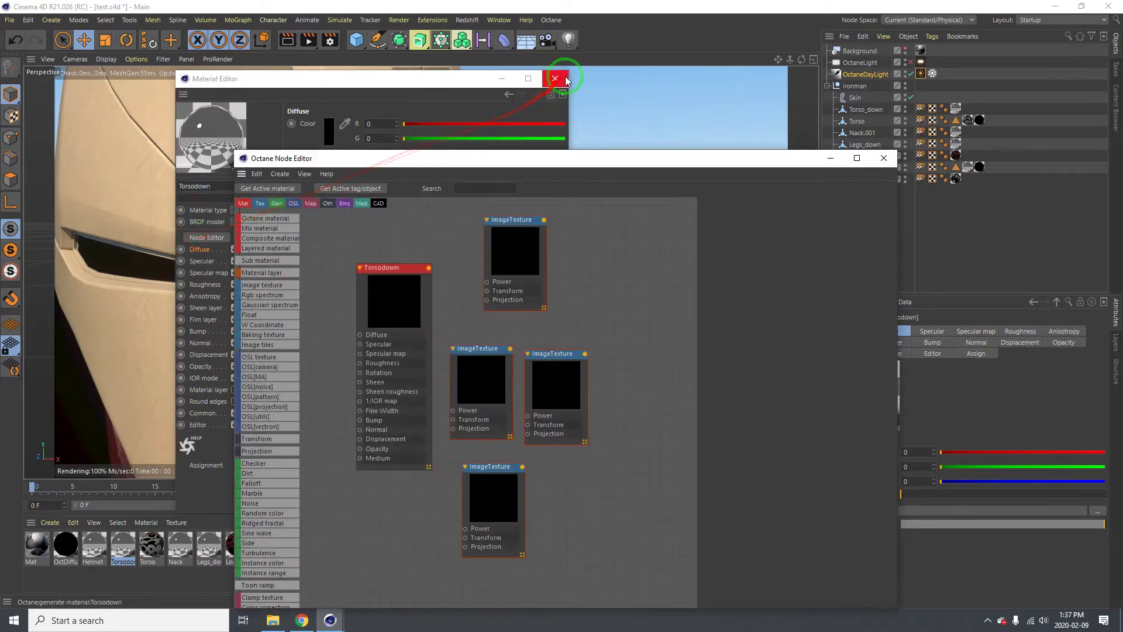
{"action": "left_click", "coordinate": [555, 78]}
{"action": "right_click_drag", "start_coordinate": [187, 196], "coordinate": [176, 399], "text": "alt"}
{"action": "mouse_move", "coordinate": [141, 342]}
{"action": "middle_mouse_down", "text": "alt"}
{"action": "mouse_move", "coordinate": [138, 219]}
{"action": "mouse_move", "coordinate": [153, 293]}
{"action": "mouse_move", "coordinate": [150, 232]}
{"action": "middle_mouse_up", "text": "alt"}
{"action": "left_click_drag", "start_coordinate": [150, 236], "coordinate": [110, 266], "text": "alt"}
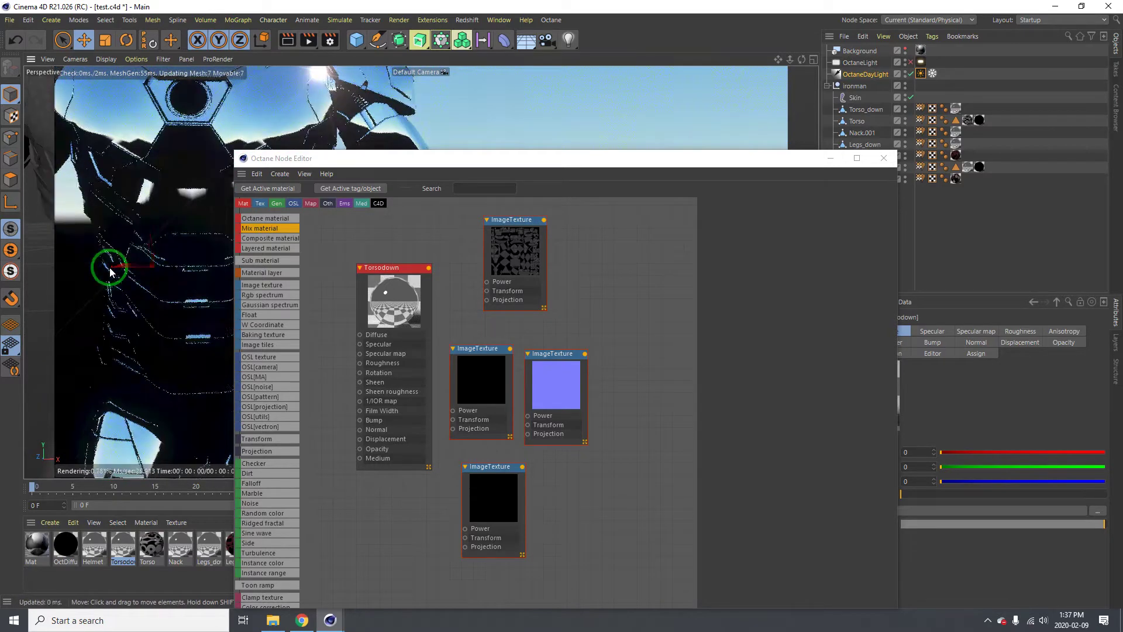
{"action": "left_click_drag", "start_coordinate": [507, 160], "coordinate": [665, 124]}
{"action": "left_click_drag", "start_coordinate": [140, 252], "coordinate": [196, 260], "text": "alt"}
Step: Connect the Torso_down colour texture to the Torsodown material's Diffuse input and the normal texture to its Normal input
{"action": "left_click", "coordinate": [639, 362]}
{"action": "left_click_drag", "start_coordinate": [665, 314], "coordinate": [667, 320]}
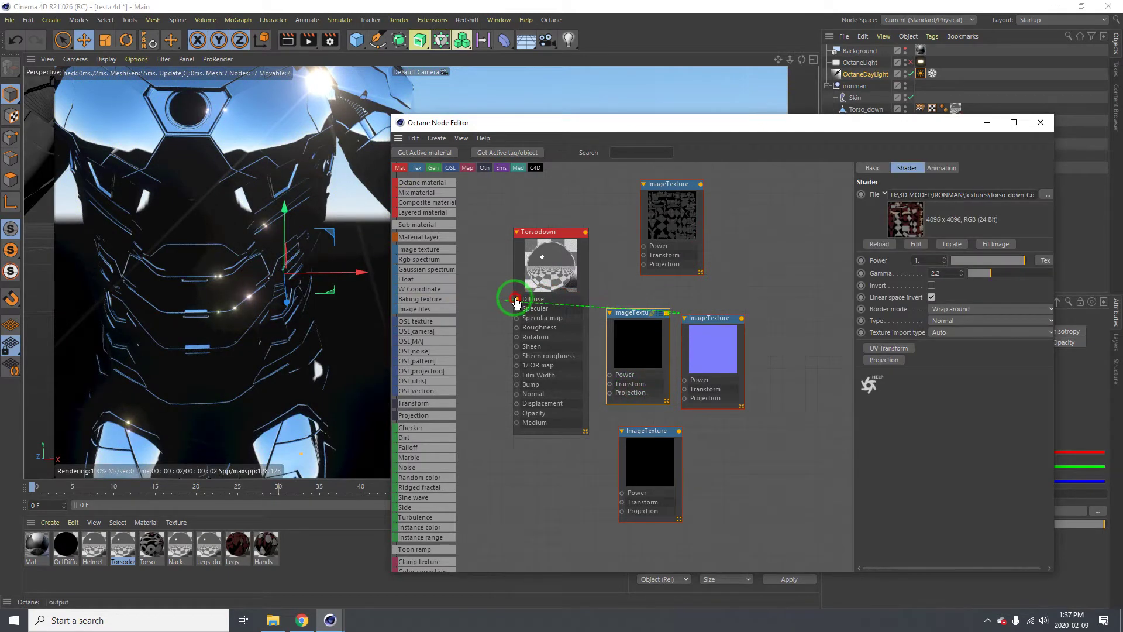
{"action": "left_click_drag", "start_coordinate": [516, 301], "coordinate": [516, 301]}
{"action": "left_click_drag", "start_coordinate": [741, 317], "coordinate": [517, 394]}
Step: Add a Dirt node to the Torsodown material's Roughness input and connect the Torso_down rough texture to Specular map
{"action": "left_click", "coordinate": [667, 466]}
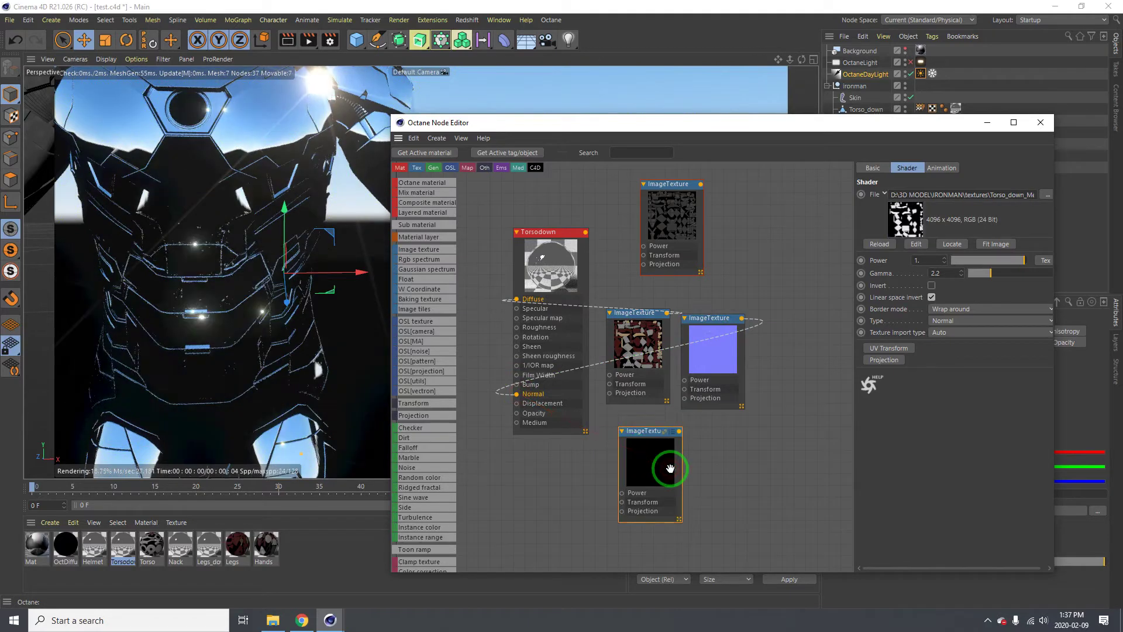
{"action": "left_click_drag", "start_coordinate": [424, 438], "coordinate": [488, 410]}
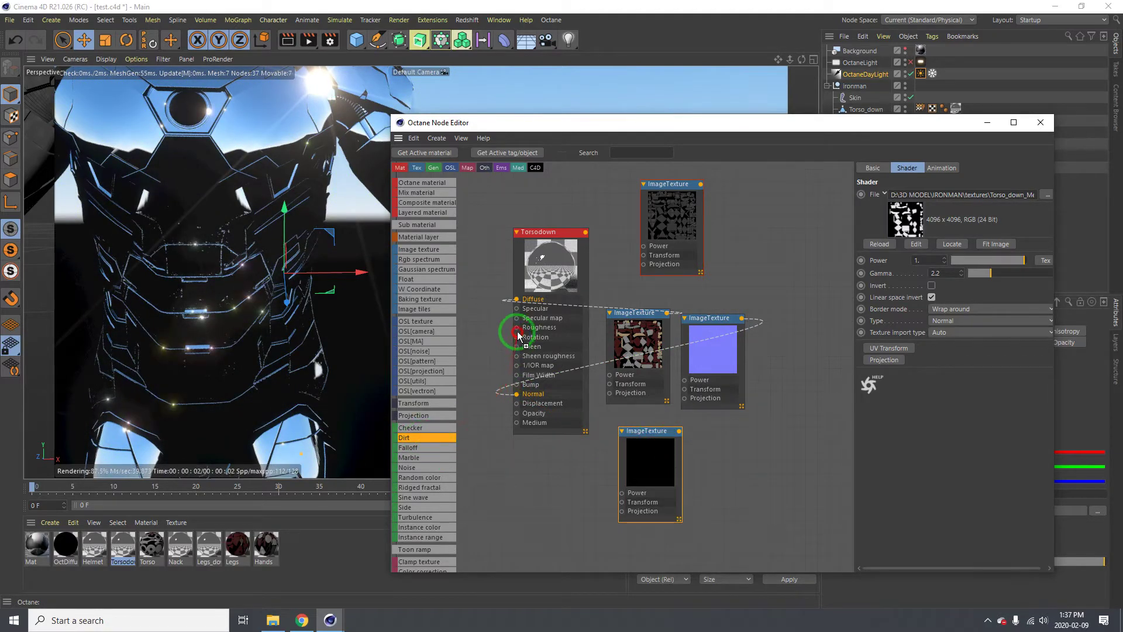
{"action": "left_click_drag", "start_coordinate": [517, 328], "coordinate": [517, 328]}
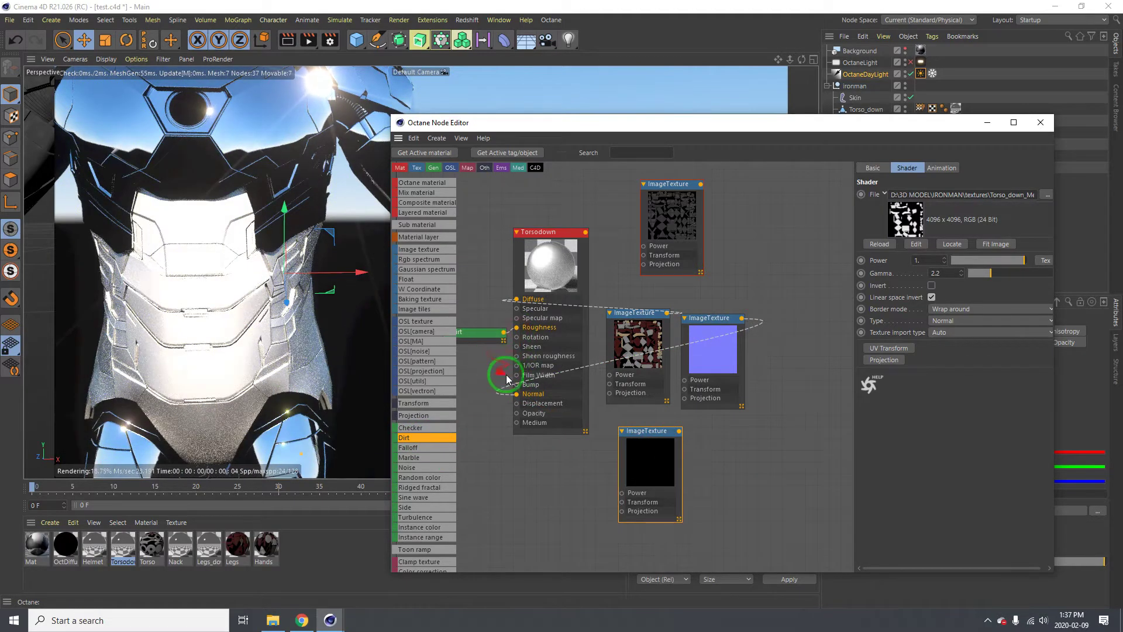
{"action": "left_click_drag", "start_coordinate": [721, 351], "coordinate": [516, 318]}
{"action": "mouse_move", "coordinate": [196, 277]}
{"action": "left_mouse_down", "text": "alt"}
{"action": "mouse_move", "coordinate": [181, 271]}
{"action": "mouse_move", "coordinate": [300, 243]}
{"action": "mouse_move", "coordinate": [210, 291]}
{"action": "left_mouse_up", "text": "alt"}
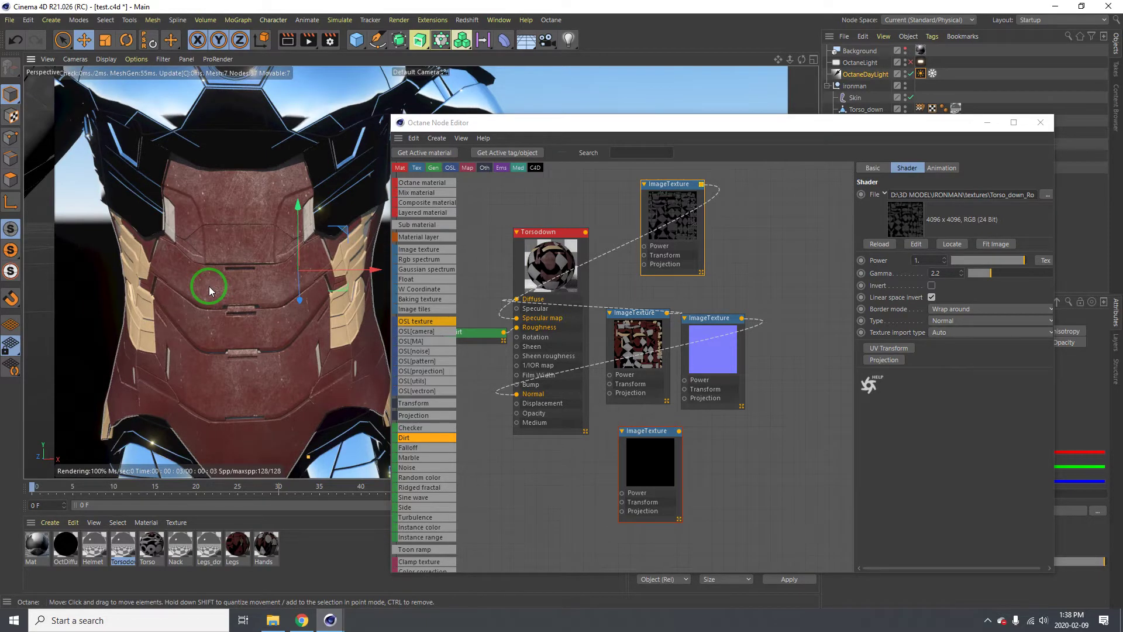
Step: Try the rough texture on Torsodown's Roughness input, the metallic texture on Specular and the colour texture on Specular map
{"action": "left_click_drag", "start_coordinate": [476, 338], "coordinate": [516, 327]}
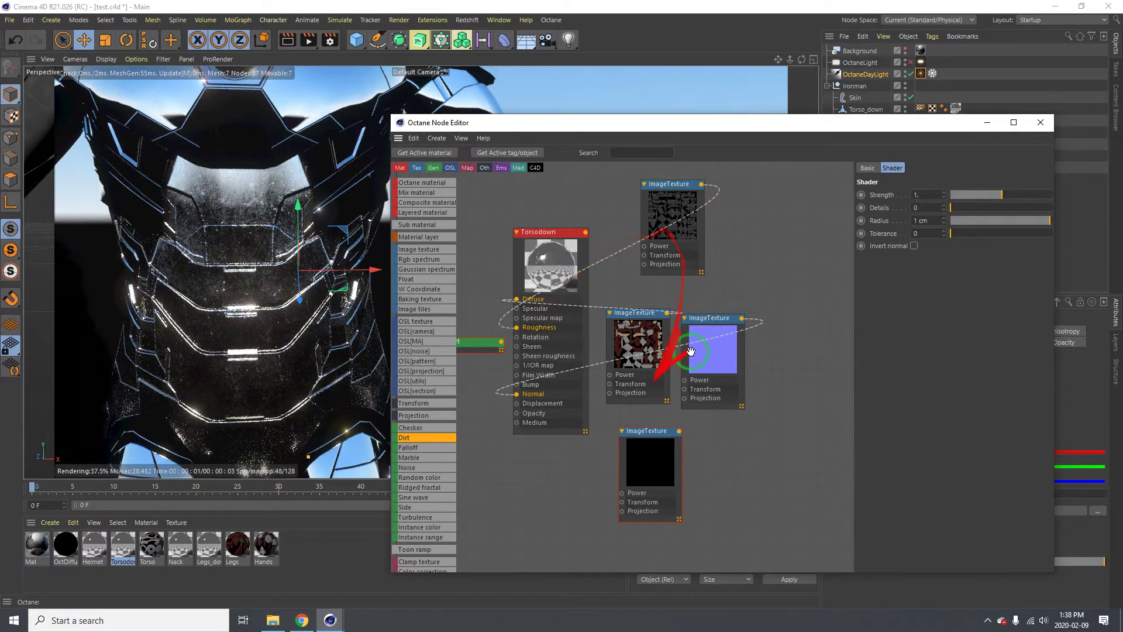
{"action": "left_click_drag", "start_coordinate": [638, 453], "coordinate": [517, 309]}
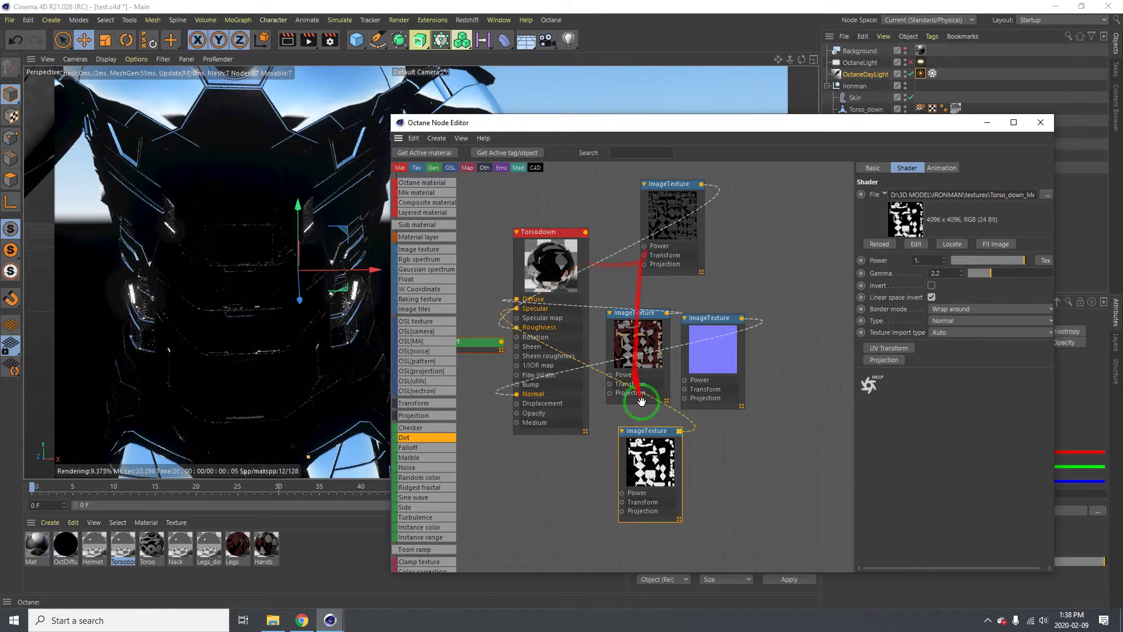
{"action": "left_click", "coordinate": [637, 351]}
{"action": "left_click_drag", "start_coordinate": [660, 316], "coordinate": [667, 320]}
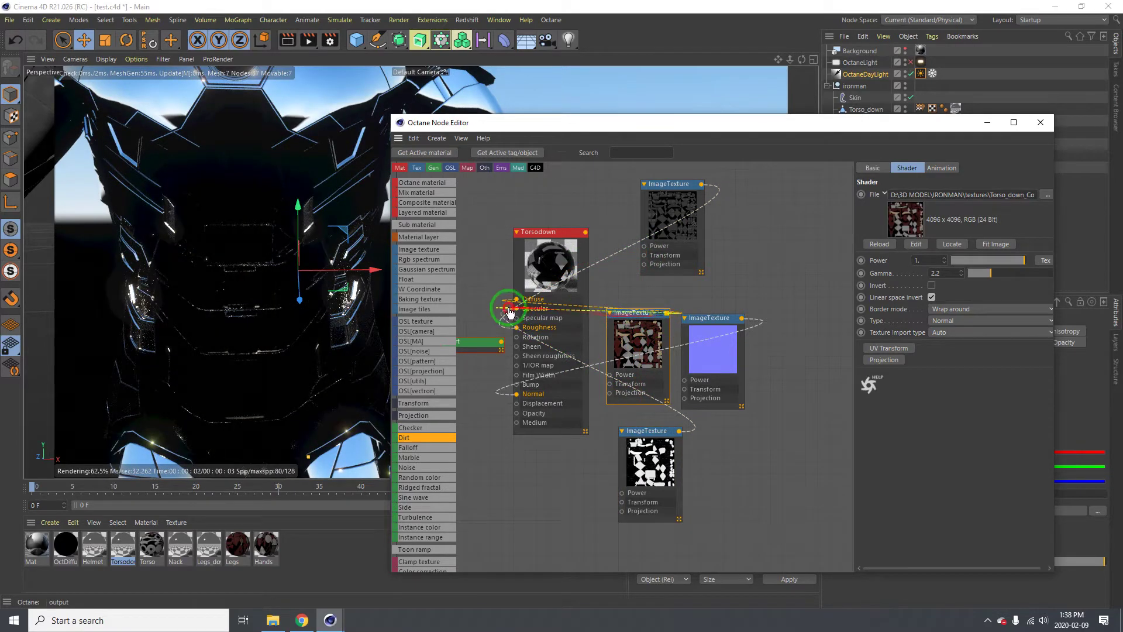
{"action": "left_click_drag", "start_coordinate": [517, 320], "coordinate": [518, 317]}
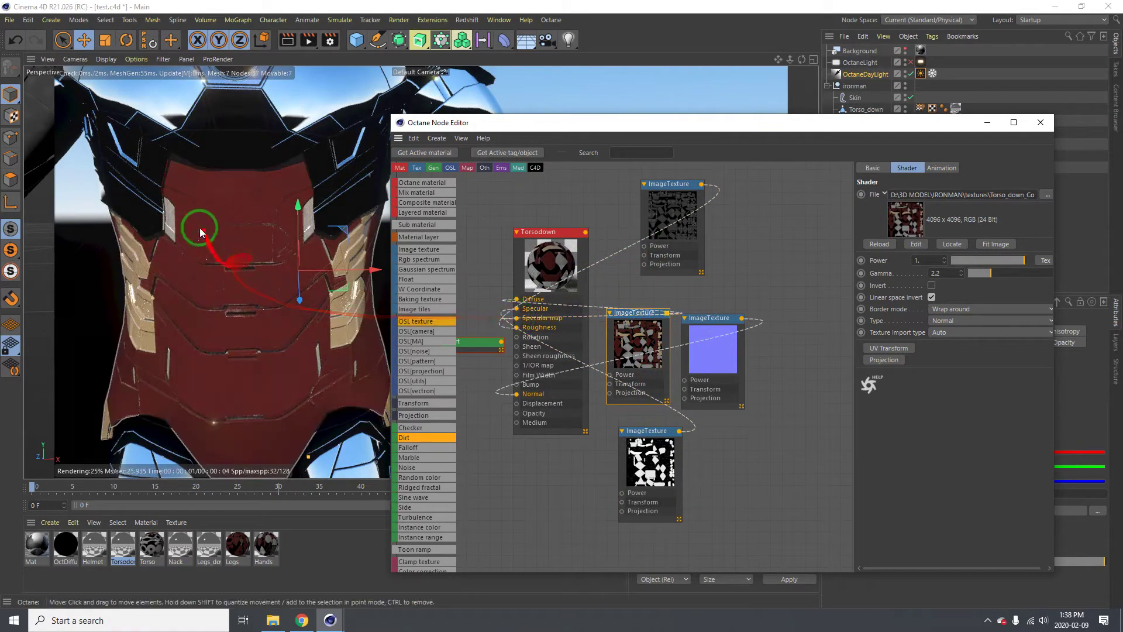
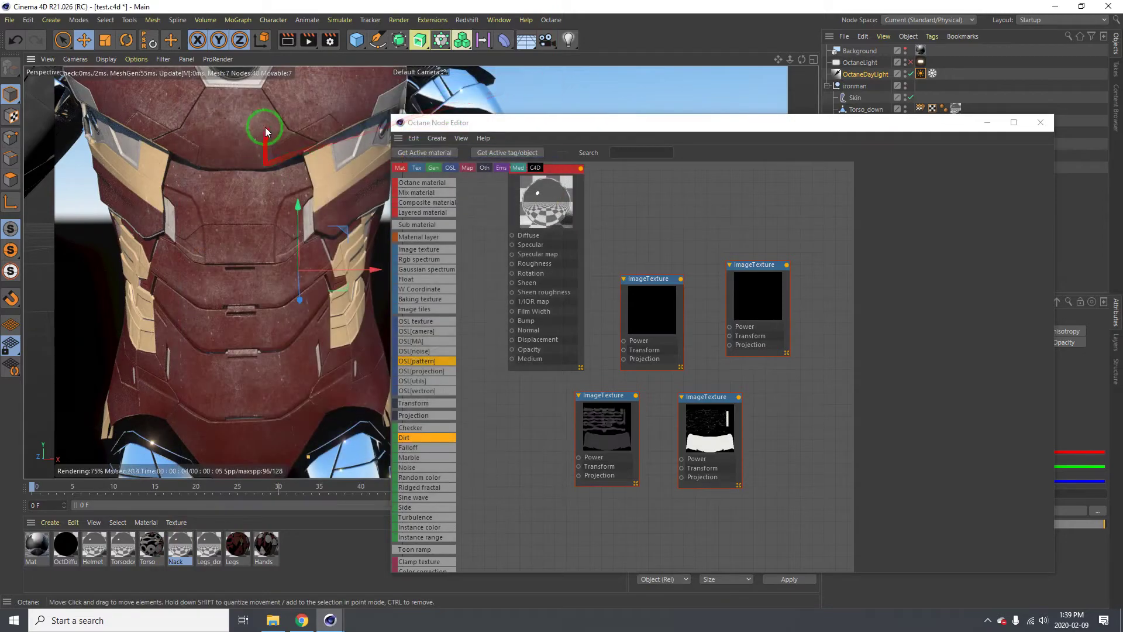
Step: Bring the neck into view and connect the Nack_Bump texture to the Nack material's Normal input and the colour texture to Diffuse
{"action": "middle_click_drag", "start_coordinate": [267, 131], "coordinate": [246, 310], "text": "alt"}
{"action": "left_click", "coordinate": [683, 275]}
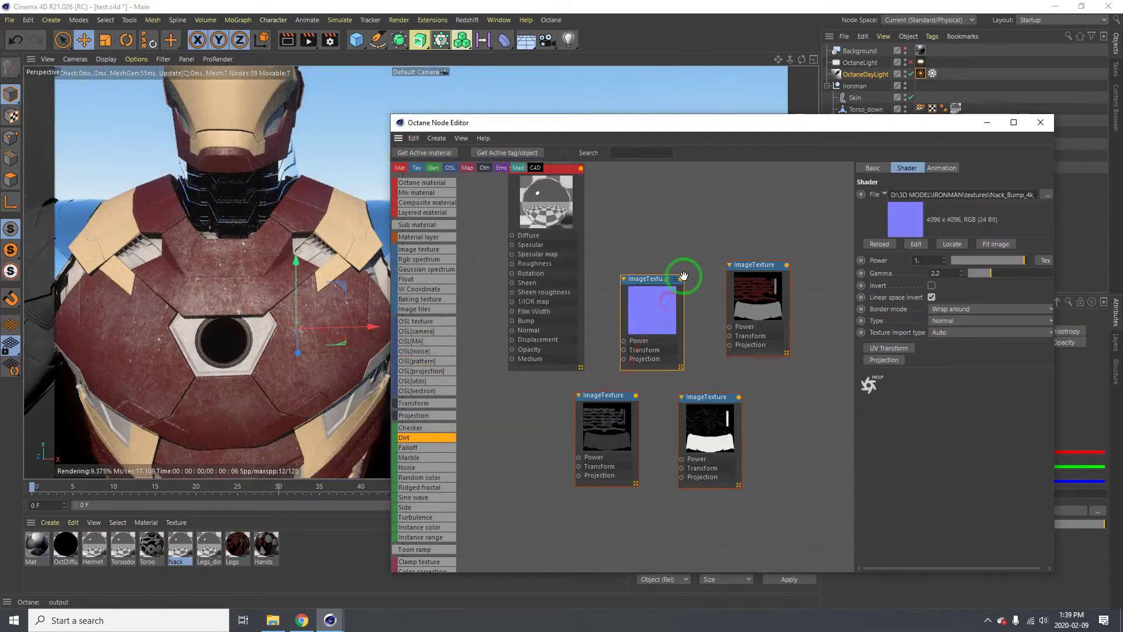
{"action": "left_click_drag", "start_coordinate": [679, 280], "coordinate": [512, 330]}
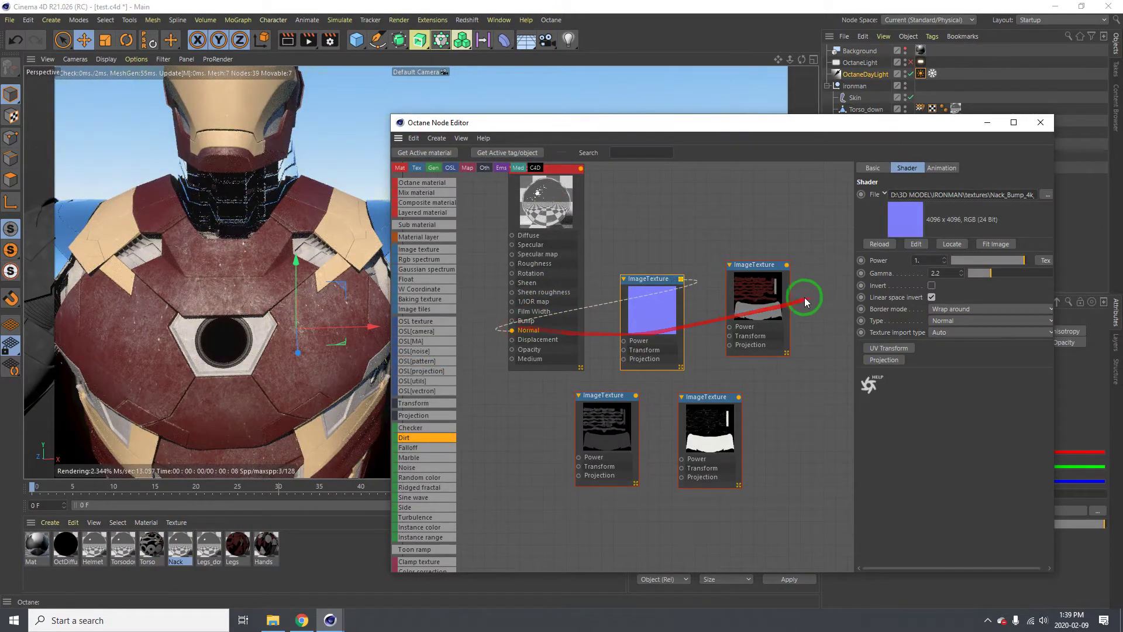
{"action": "left_click", "coordinate": [777, 274]}
{"action": "left_click_drag", "start_coordinate": [786, 264], "coordinate": [517, 236]}
Step: Connect the Nack_Rough texture to the Nack material's Specular map and a new Dirt node to its Roughness
{"action": "left_click_drag", "start_coordinate": [618, 423], "coordinate": [512, 253]}
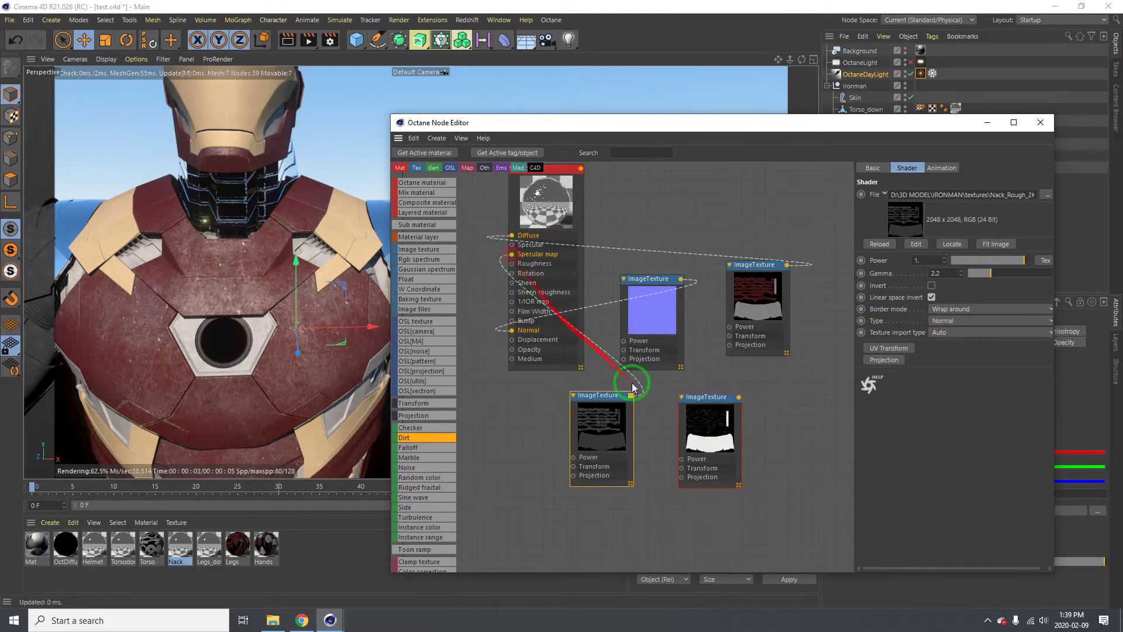
{"action": "left_click_drag", "start_coordinate": [386, 354], "coordinate": [421, 447]}
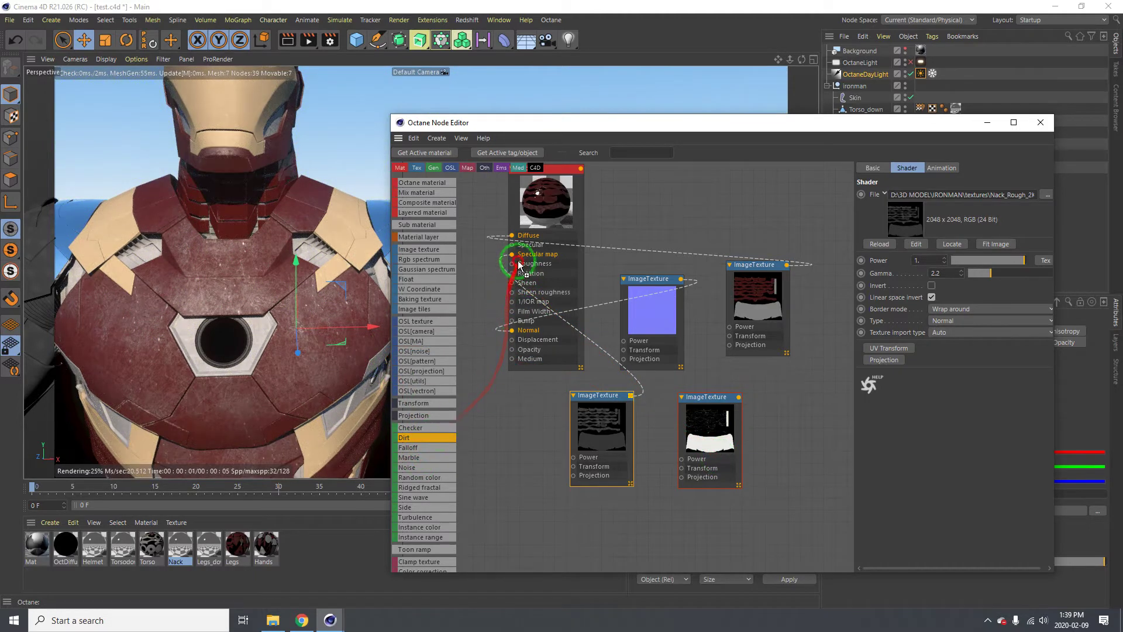
{"action": "left_click_drag", "start_coordinate": [513, 268], "coordinate": [514, 266]}
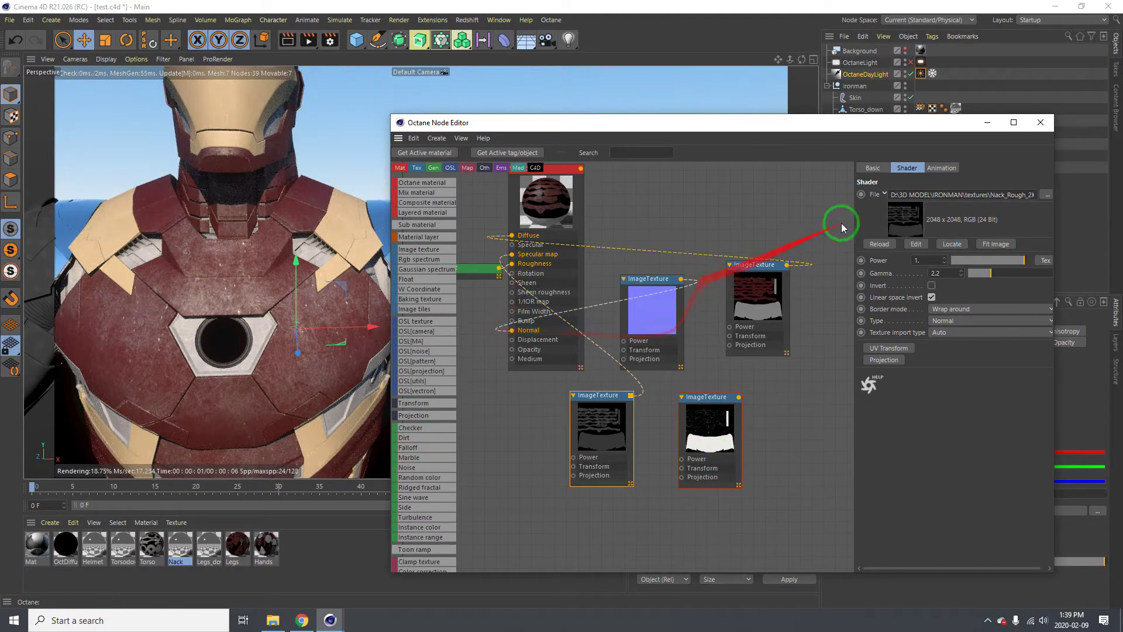
Step: Open the Legs_down material's nodes and connect its colour texture to Diffuse and its normal texture to Normal
{"action": "double_click", "coordinate": [213, 548]}
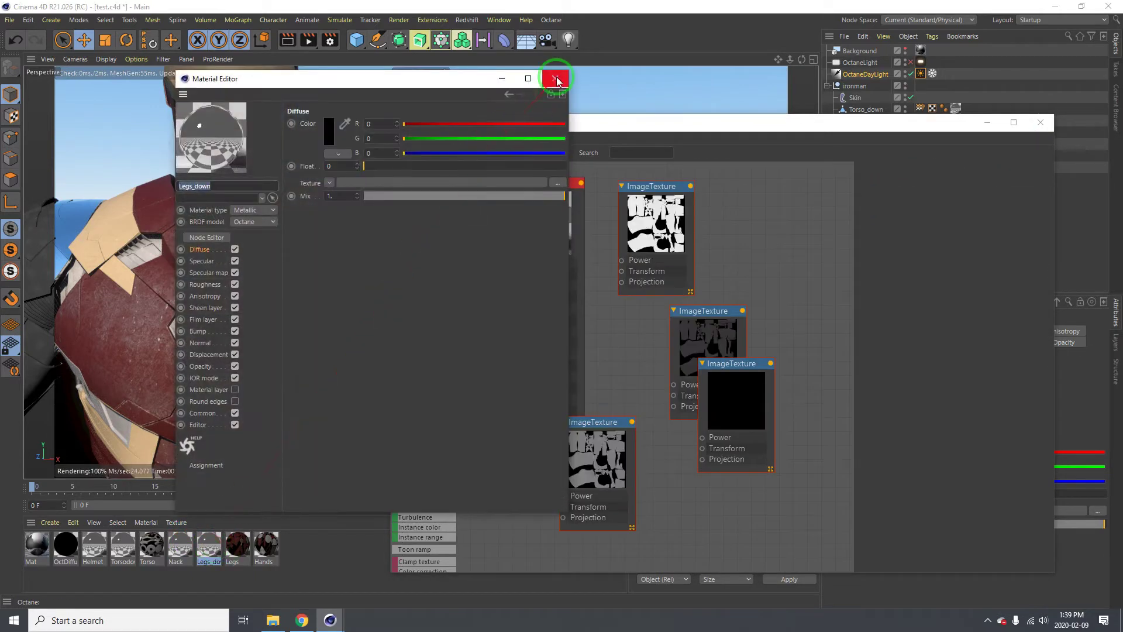
{"action": "left_click", "coordinate": [557, 78]}
{"action": "left_click", "coordinate": [638, 214]}
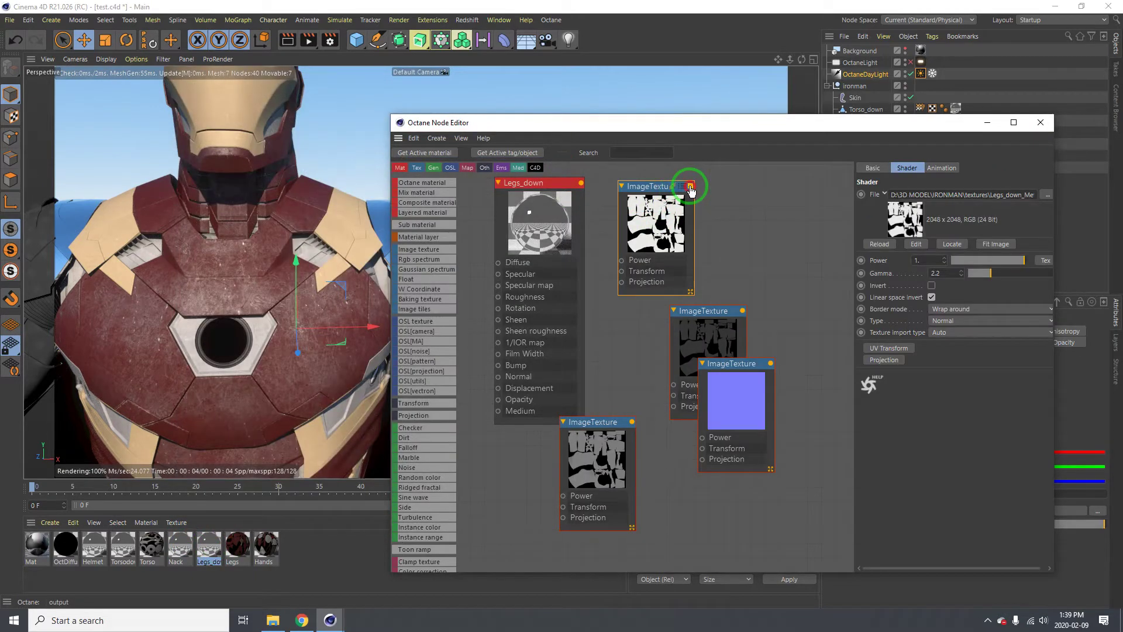
{"action": "left_click", "coordinate": [582, 480]}
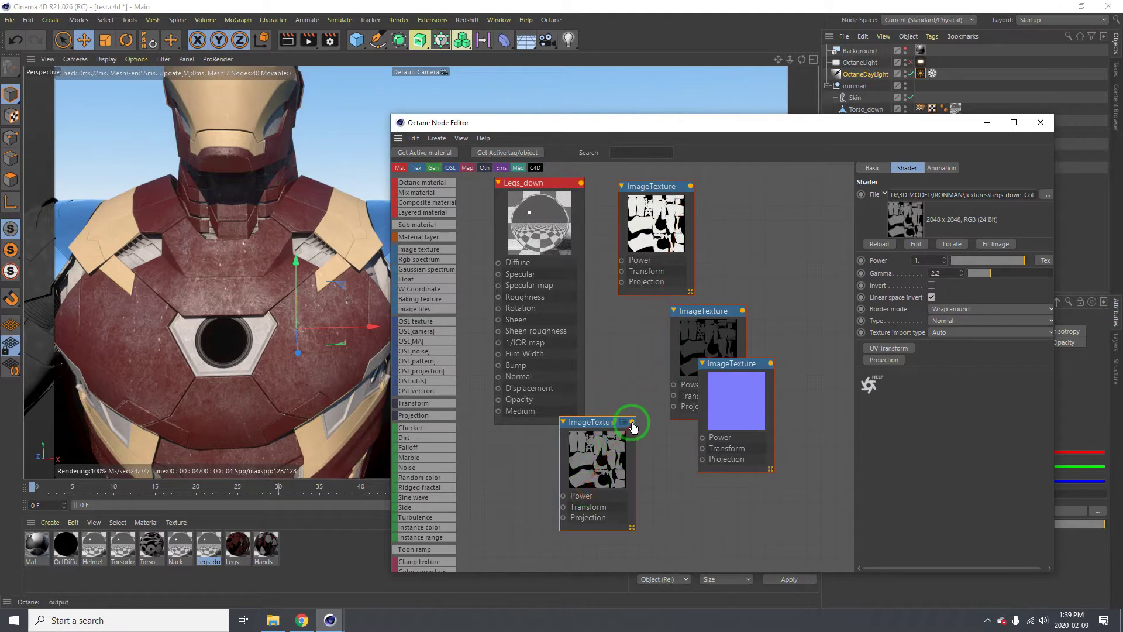
{"action": "left_click_drag", "start_coordinate": [632, 422], "coordinate": [498, 262]}
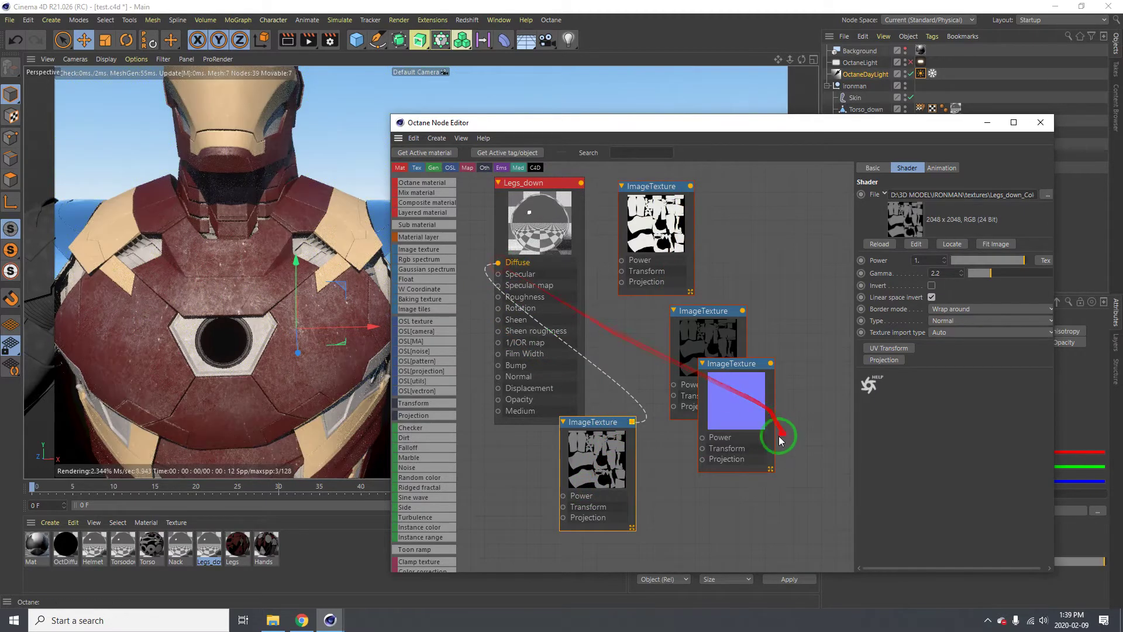
{"action": "left_click", "coordinate": [753, 413]}
{"action": "left_click_drag", "start_coordinate": [771, 363], "coordinate": [497, 377]}
Step: Connect the Legs_down rough texture to the Legs_down material's Specular map and a new Dirt node to its Roughness
{"action": "left_click", "coordinate": [716, 332]}
{"action": "left_click_drag", "start_coordinate": [717, 332], "coordinate": [407, 448]}
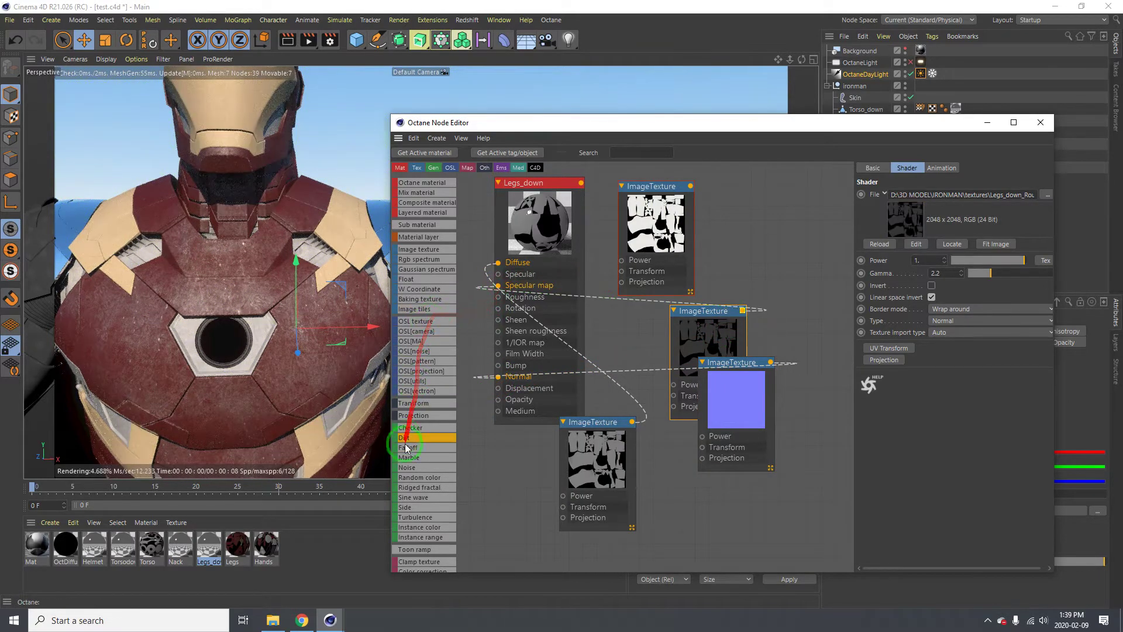
{"action": "left_click_drag", "start_coordinate": [497, 298], "coordinate": [498, 297]}
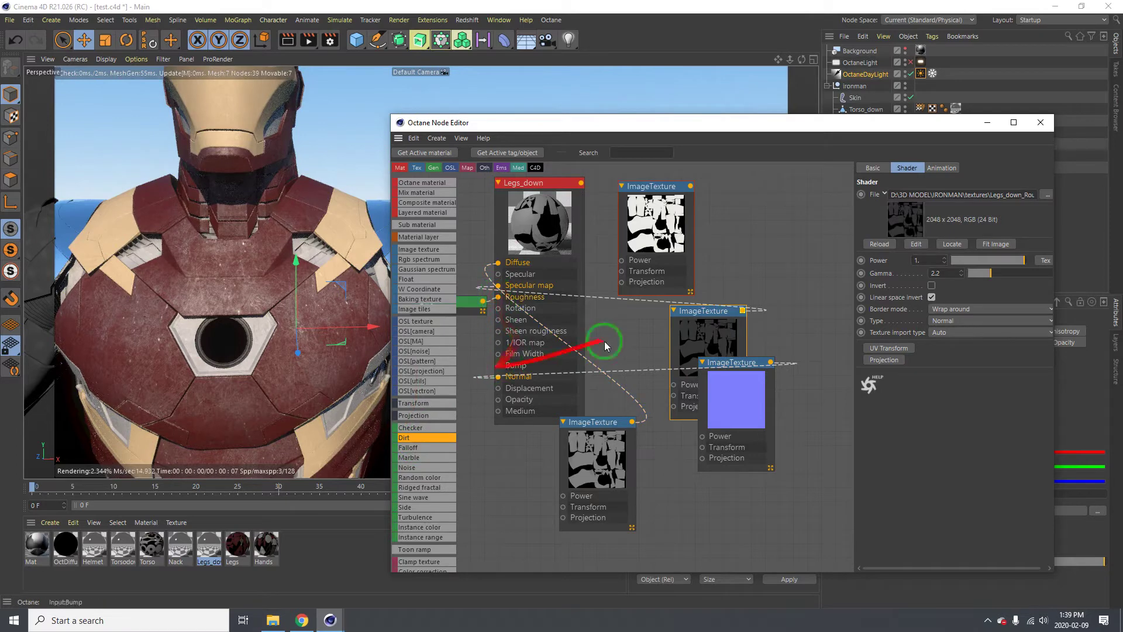
Step: Open the Legs material's nodes, connect Legs_Color to Diffuse and the normal texture to Normal, and bring the model's legs into view
{"action": "left_click", "coordinate": [235, 545]}
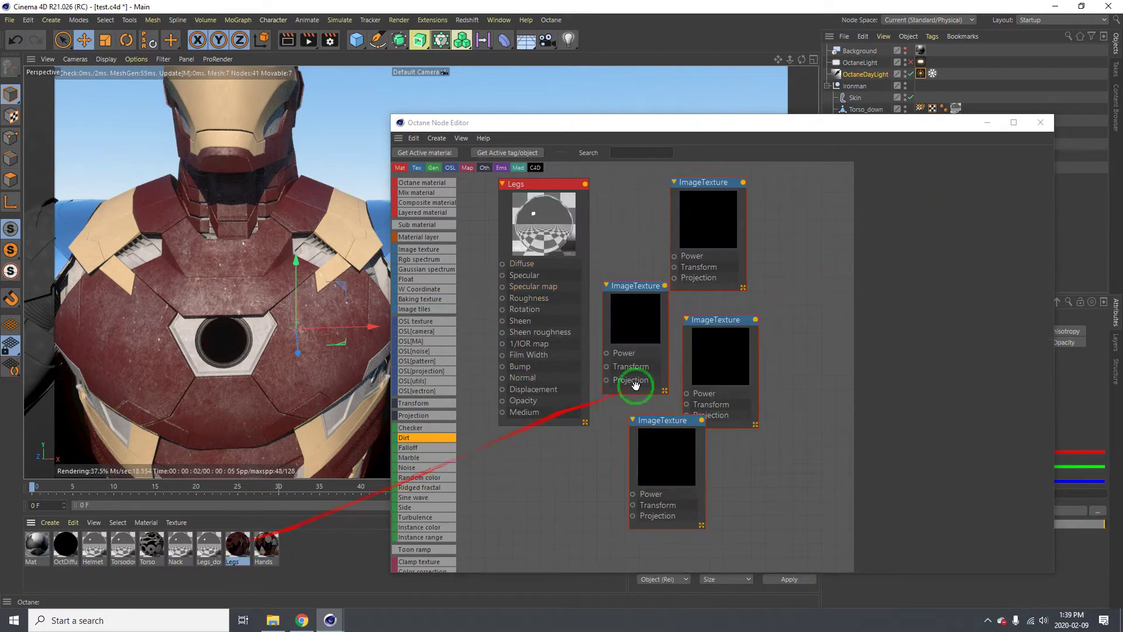
{"action": "left_click", "coordinate": [702, 208]}
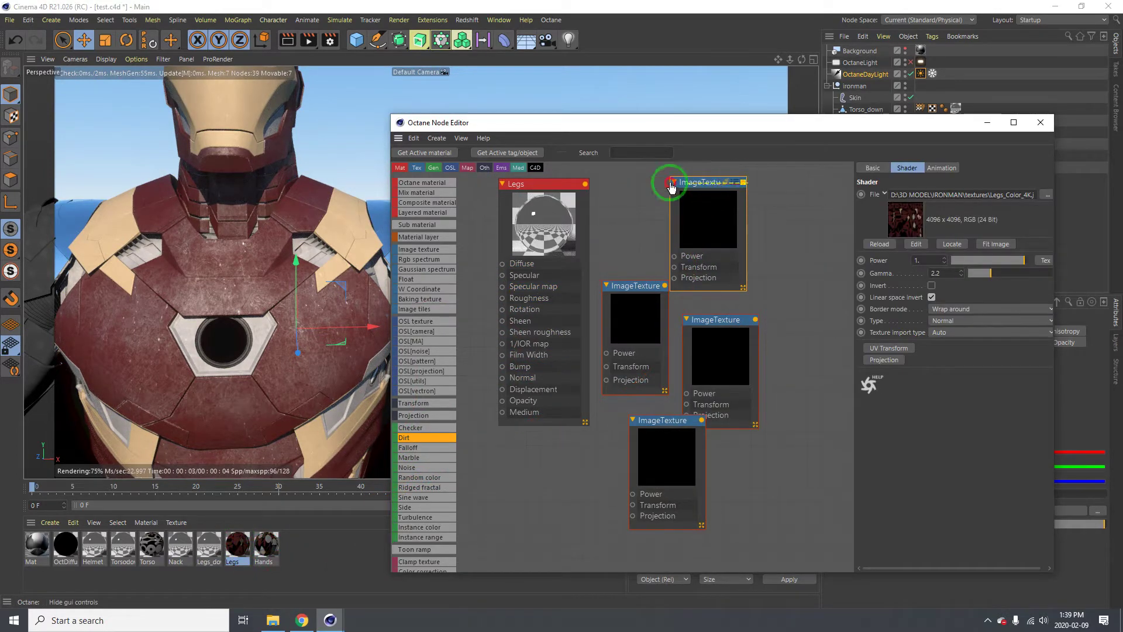
{"action": "left_click_drag", "start_coordinate": [671, 186], "coordinate": [320, 368]}
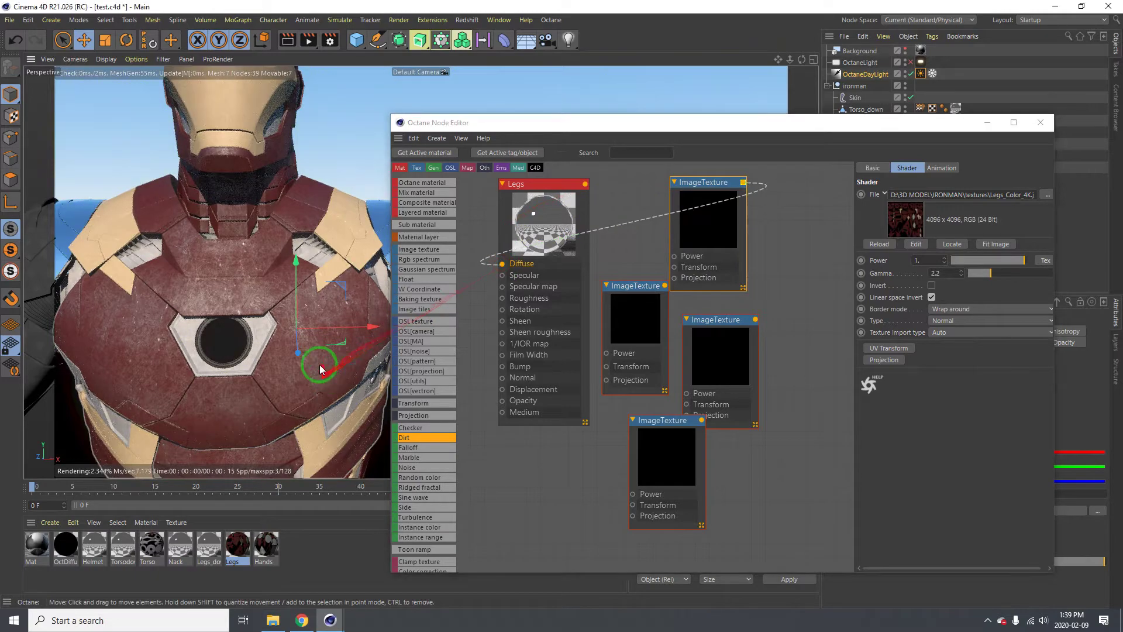
{"action": "middle_click_drag", "start_coordinate": [320, 368], "coordinate": [271, 157], "text": "alt"}
{"action": "scroll", "coordinate": [300, 288], "scroll_direction": "down", "scroll_amount": 4}
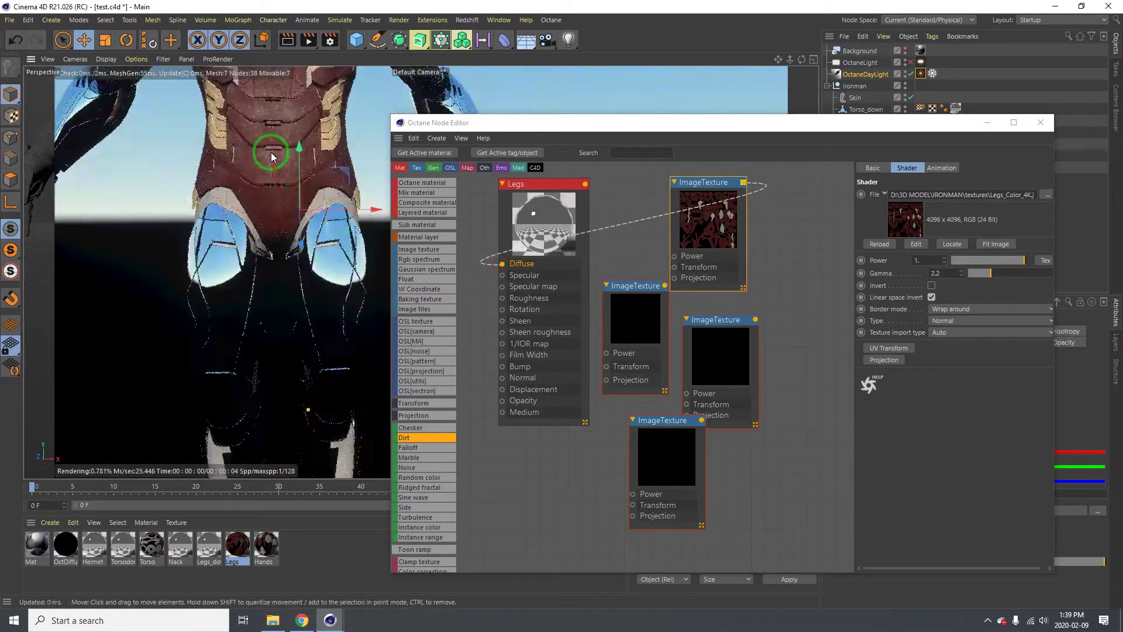
{"action": "left_click", "coordinate": [627, 321]}
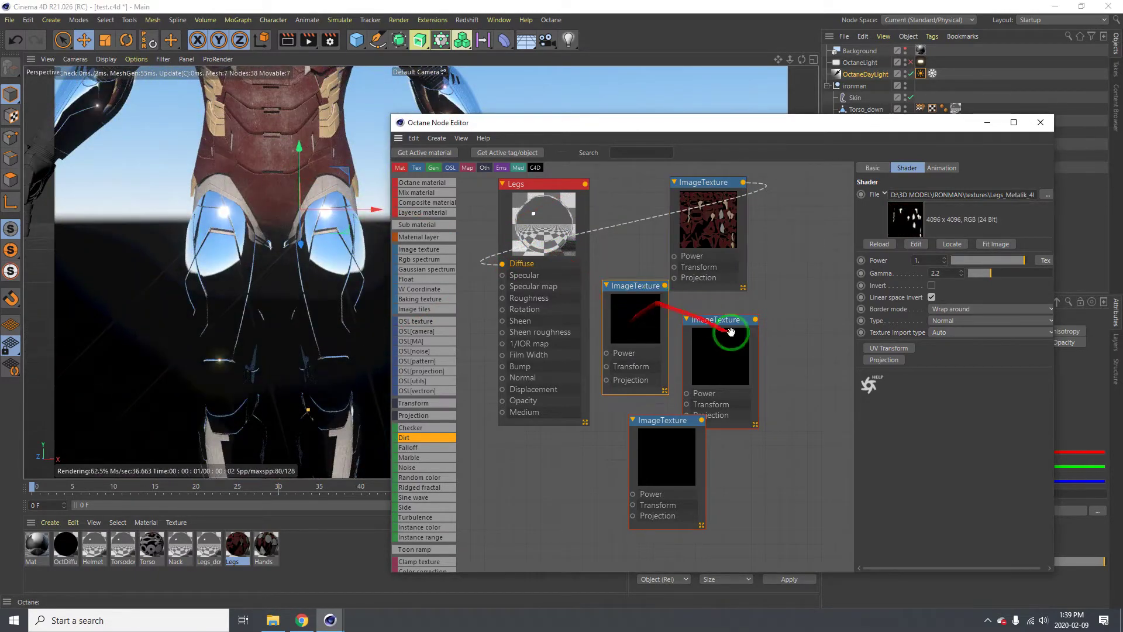
{"action": "left_click", "coordinate": [672, 446]}
{"action": "left_click_drag", "start_coordinate": [701, 420], "coordinate": [507, 377]}
Step: Connect the Legs_Rough texture to the Legs material's Specular map and a new Dirt node to its Roughness
{"action": "left_click", "coordinate": [734, 345]}
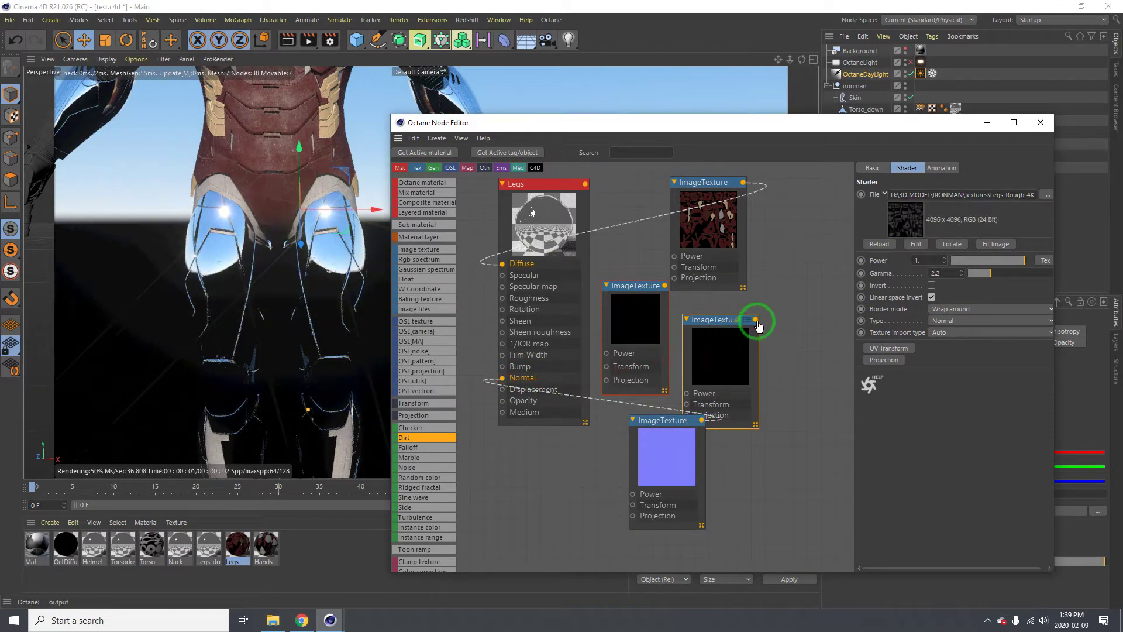
{"action": "left_click_drag", "start_coordinate": [755, 319], "coordinate": [503, 286]}
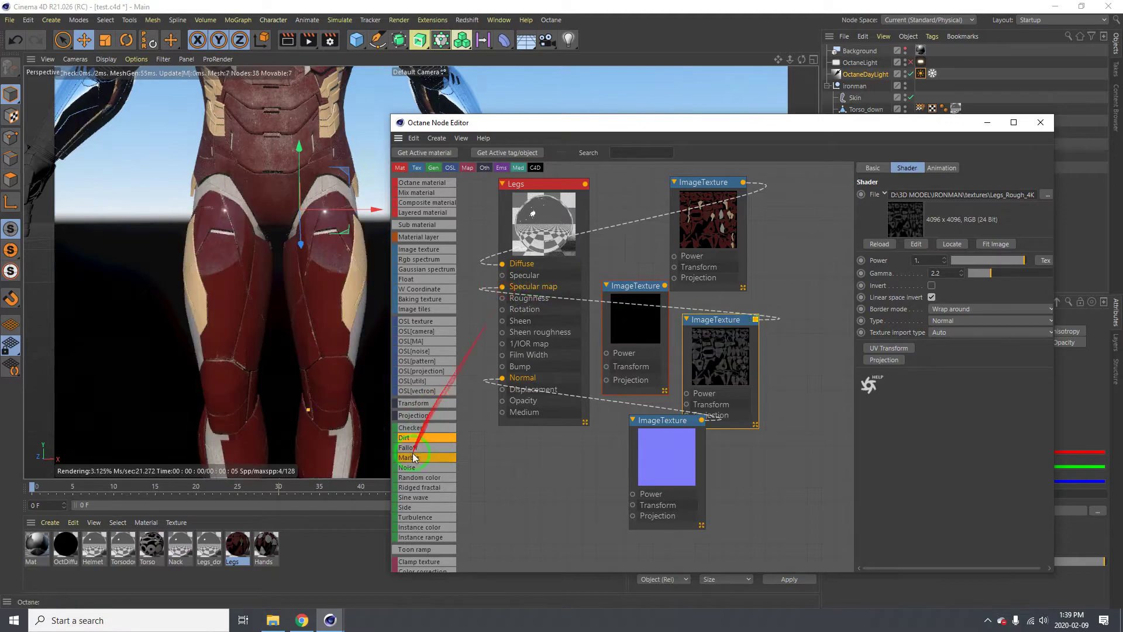
{"action": "left_click_drag", "start_coordinate": [418, 437], "coordinate": [359, 510]}
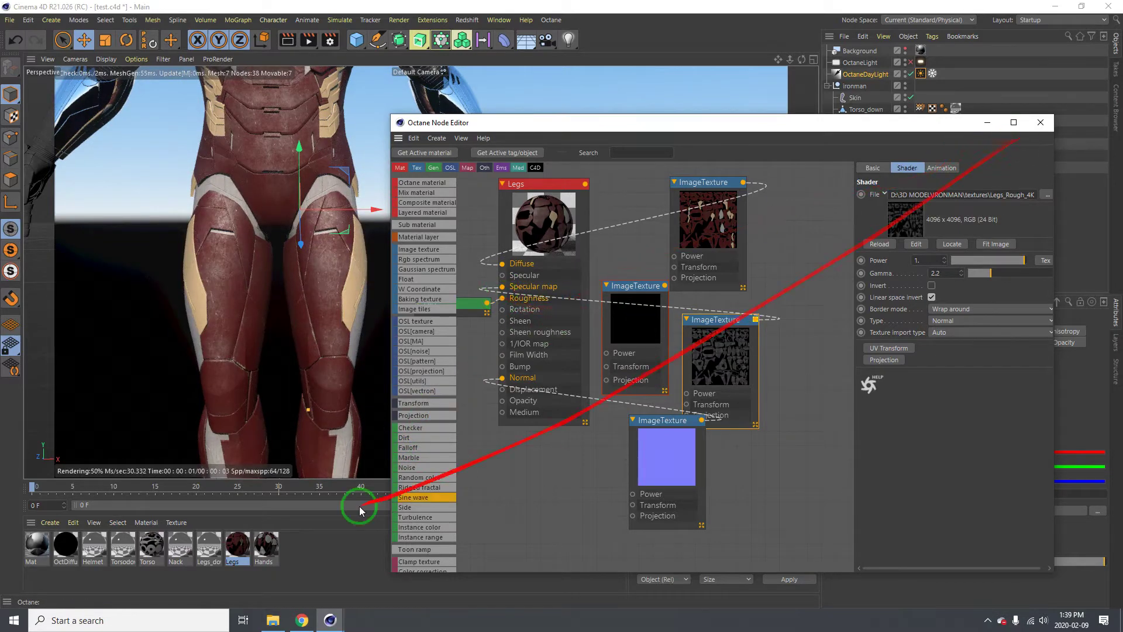
Step: Open the Hands material's nodes and connect its rough texture to Specular map and its normal texture to Normal
{"action": "left_click", "coordinate": [264, 554]}
{"action": "middle_click_drag", "start_coordinate": [283, 186], "coordinate": [348, 442], "text": "alt"}
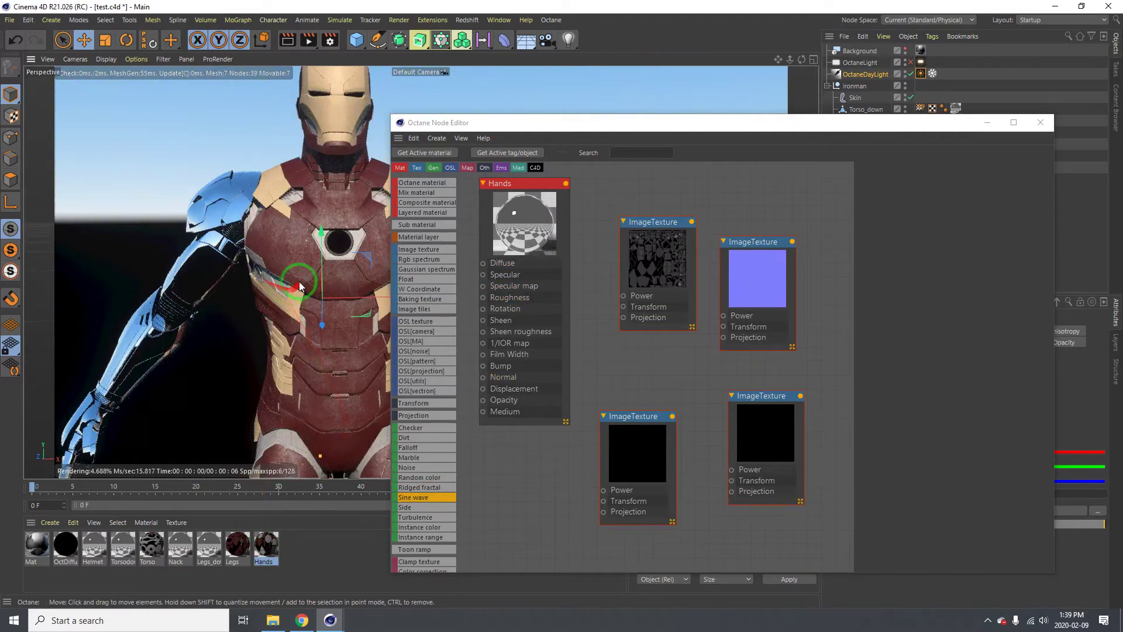
{"action": "middle_click_drag", "start_coordinate": [299, 286], "coordinate": [305, 279], "text": "alt"}
{"action": "left_click", "coordinate": [691, 233]}
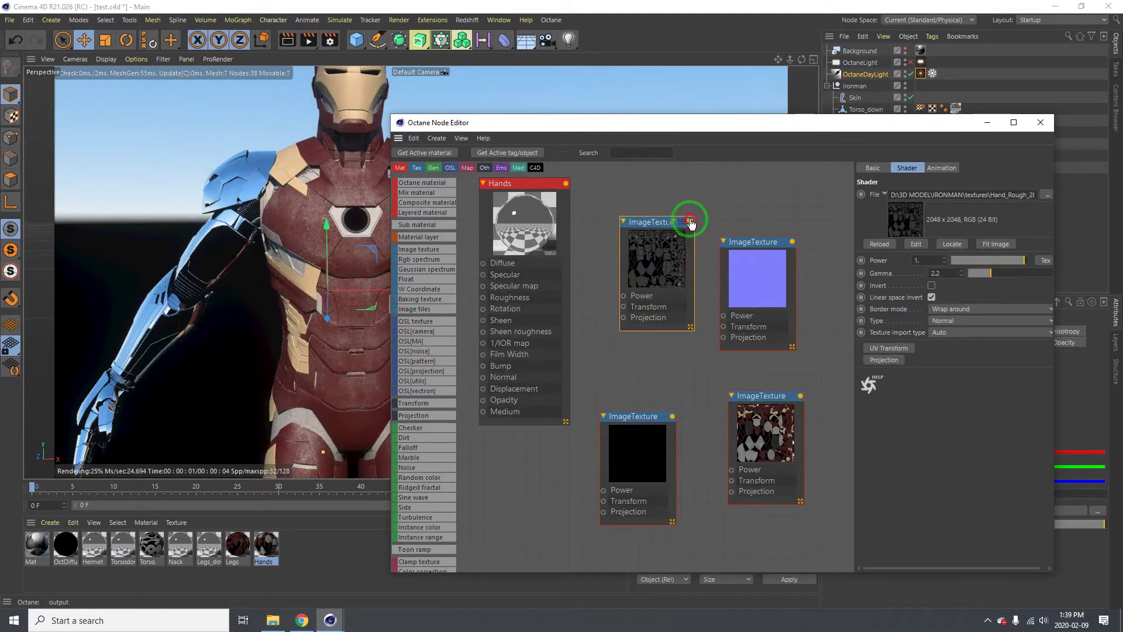
{"action": "left_click_drag", "start_coordinate": [690, 222], "coordinate": [487, 288]}
{"action": "left_click", "coordinate": [782, 243]}
{"action": "left_click_drag", "start_coordinate": [792, 242], "coordinate": [483, 377]}
Step: Connect the Hand_Color texture to the Hands material's Diffuse and a new Dirt node to its Roughness, and close the node editor
{"action": "left_click", "coordinate": [609, 446]}
{"action": "left_click_drag", "start_coordinate": [672, 416], "coordinate": [682, 429]}
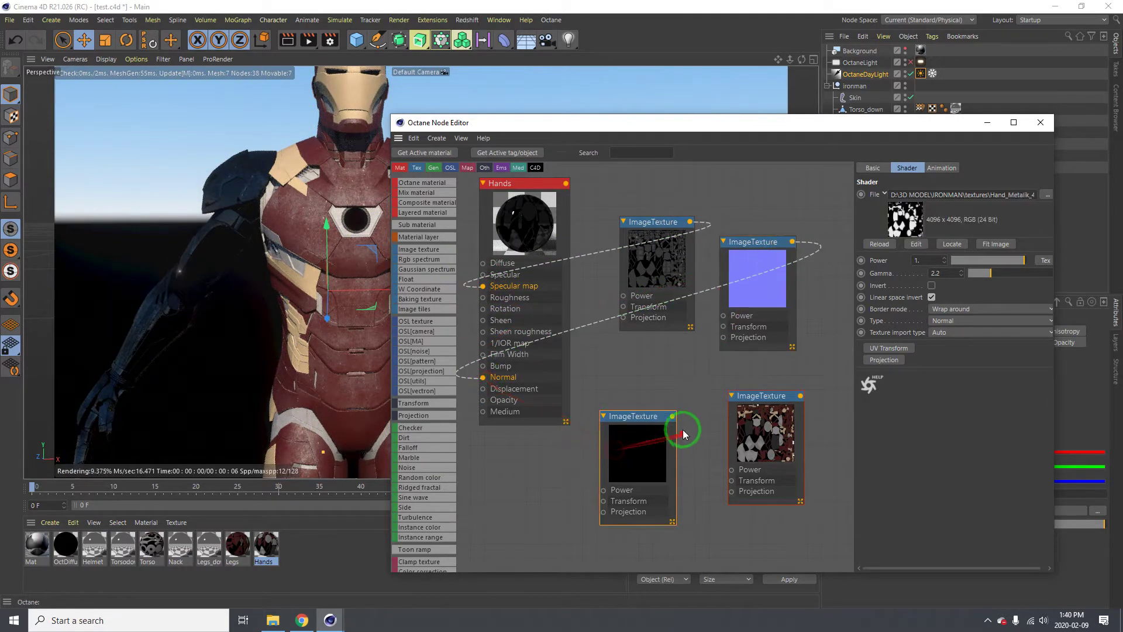
{"action": "left_click", "coordinate": [786, 396]}
{"action": "left_click_drag", "start_coordinate": [800, 395], "coordinate": [482, 264]}
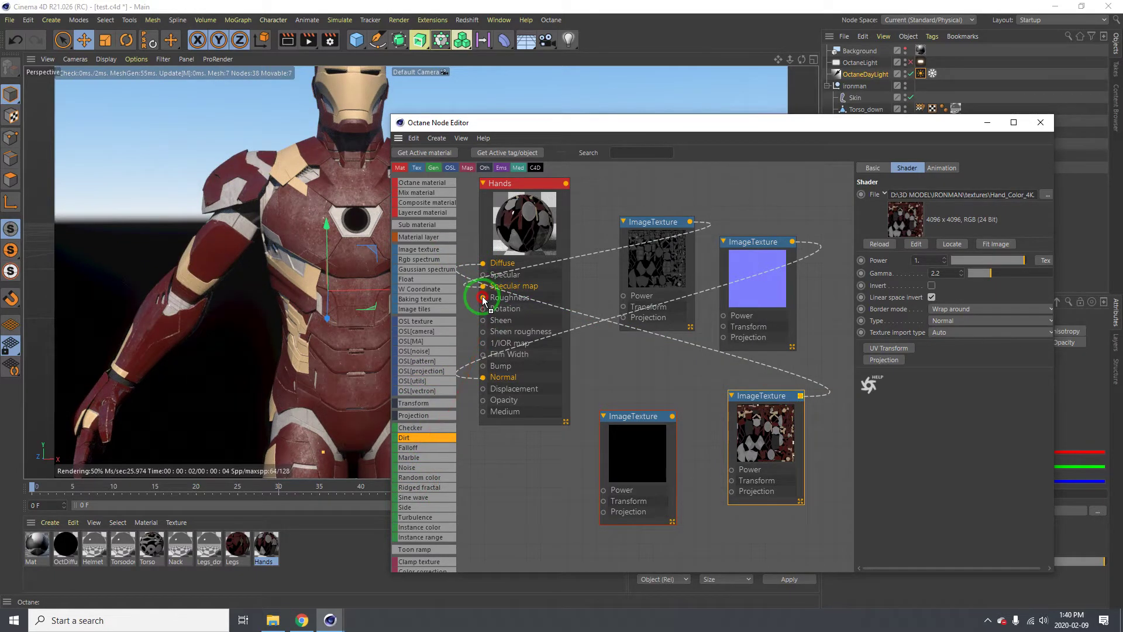
{"action": "left_click_drag", "start_coordinate": [484, 300], "coordinate": [484, 301]}
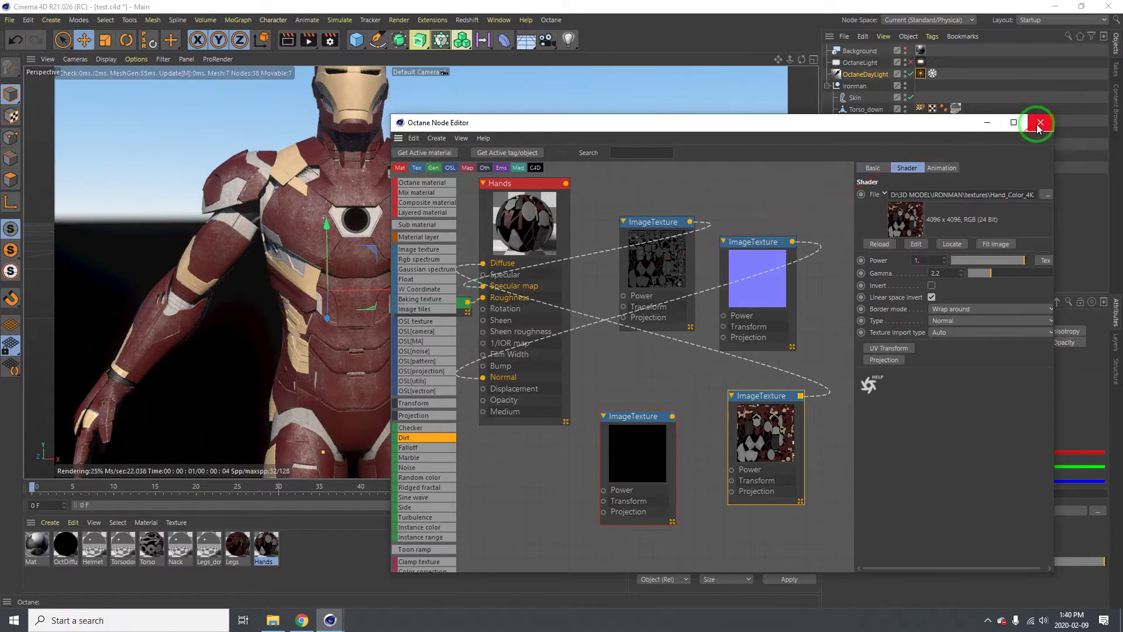
{"action": "left_click", "coordinate": [1040, 122]}
Step: Open the OctDiffuse material for editing and place its editor window clear of the model
{"action": "scroll", "coordinate": [381, 270], "scroll_direction": "down", "scroll_amount": 4}
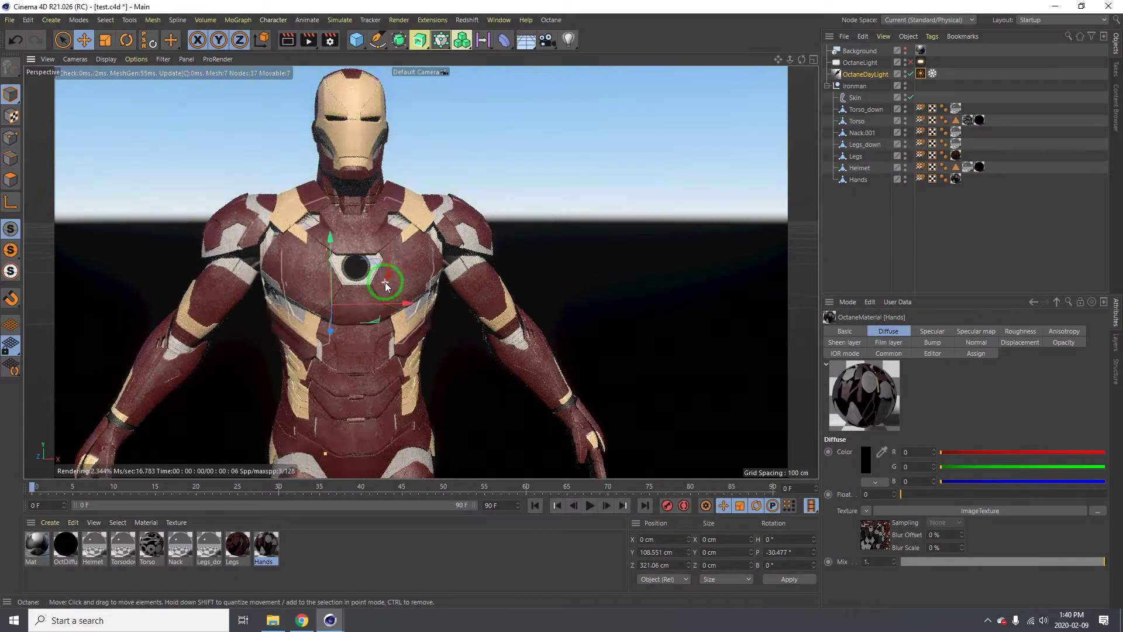
{"action": "scroll", "coordinate": [370, 189], "scroll_direction": "up", "scroll_amount": 3}
{"action": "scroll", "coordinate": [376, 201], "scroll_direction": "down", "scroll_amount": 3}
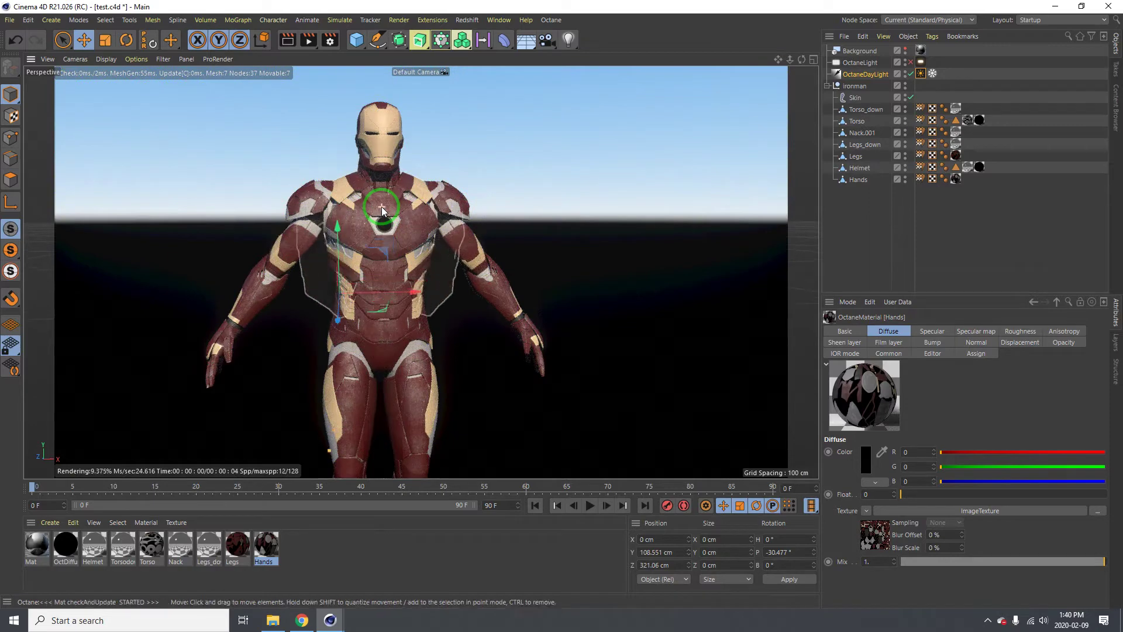
{"action": "scroll", "coordinate": [381, 207], "scroll_direction": "up", "scroll_amount": 3}
{"action": "middle_click_drag", "start_coordinate": [360, 212], "coordinate": [348, 276], "text": "alt"}
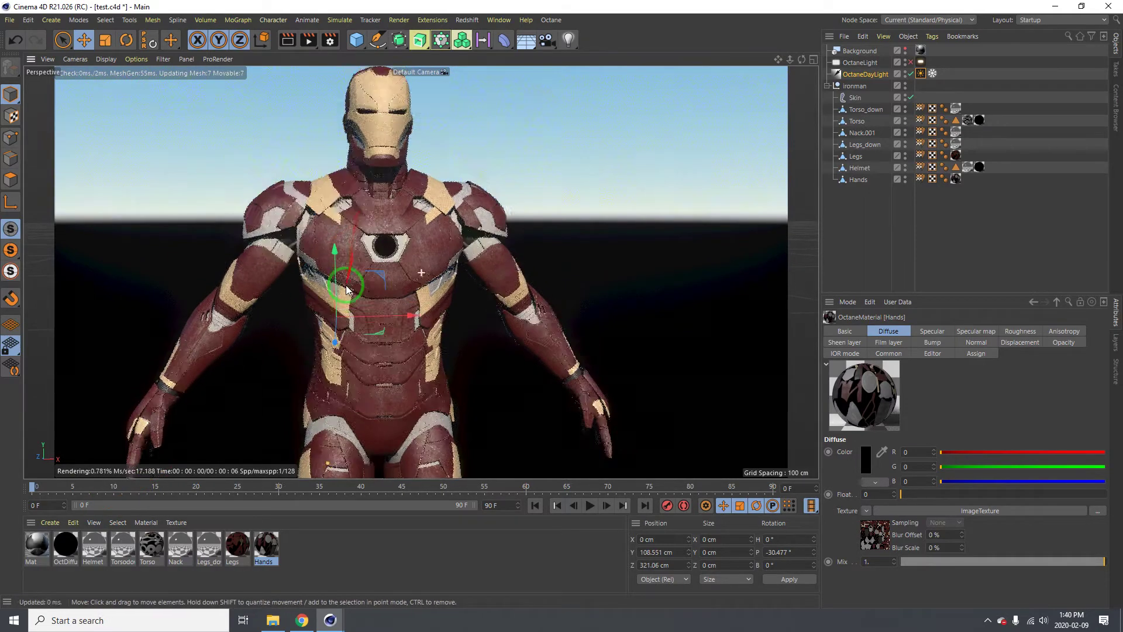
{"action": "scroll", "coordinate": [361, 188], "scroll_direction": "up", "scroll_amount": 2}
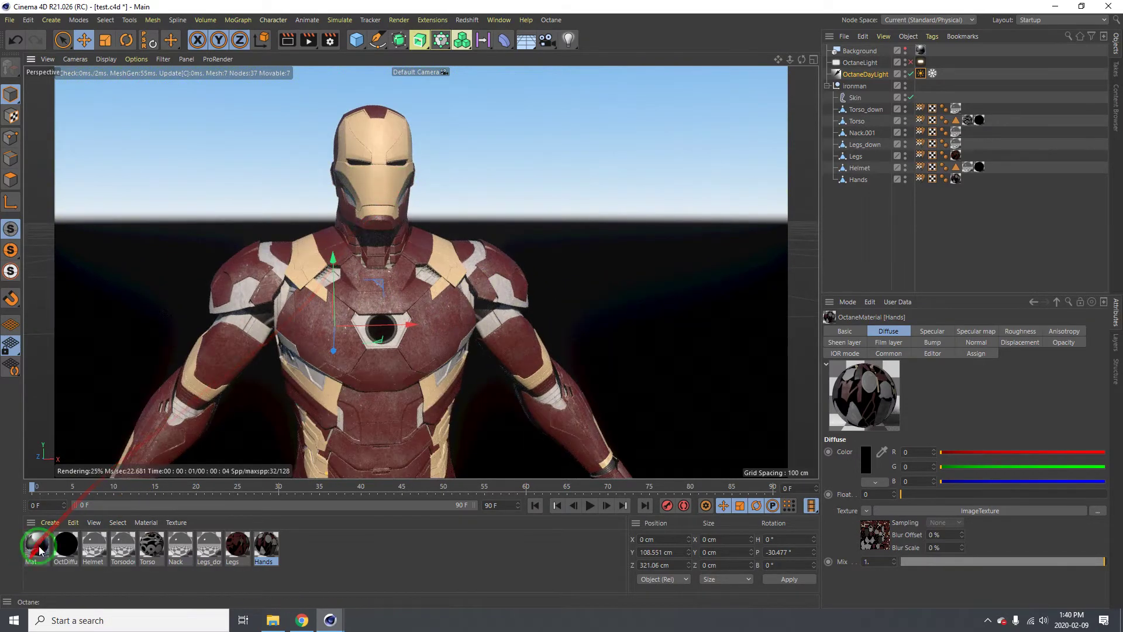
{"action": "double_click", "coordinate": [66, 544]}
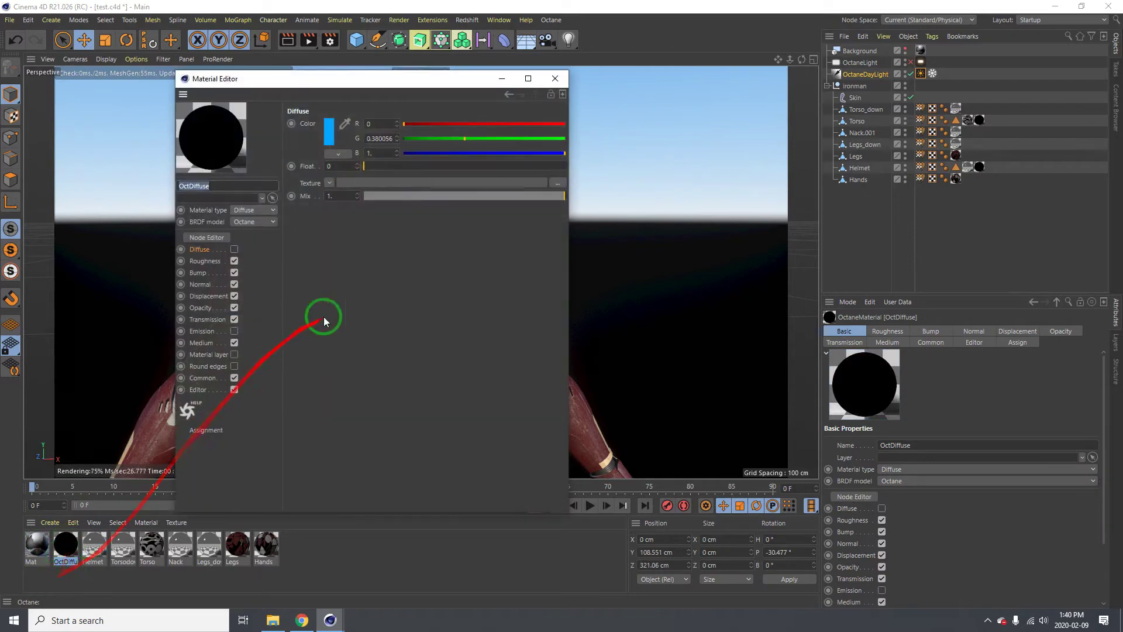
{"action": "left_click_drag", "start_coordinate": [444, 80], "coordinate": [768, 205]}
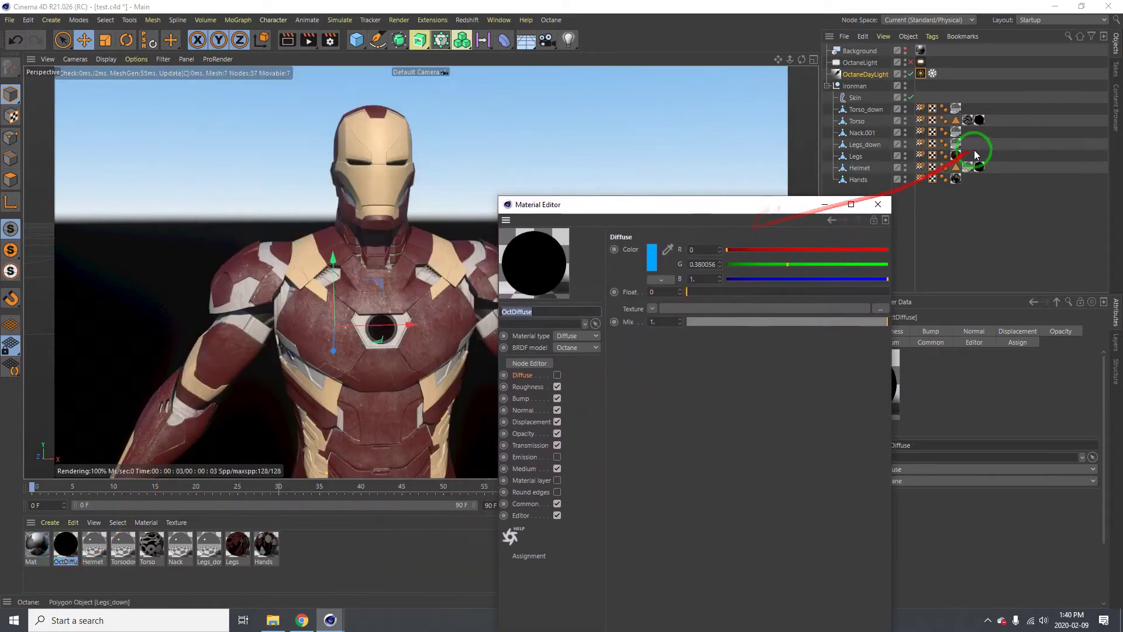
Step: Enable the Diffuse and Emission channels of the OctDiffuse material used for the eyes and chest reactor
{"action": "left_click_drag", "start_coordinate": [960, 126], "coordinate": [404, 166]}
{"action": "left_click_drag", "start_coordinate": [393, 209], "coordinate": [529, 362]}
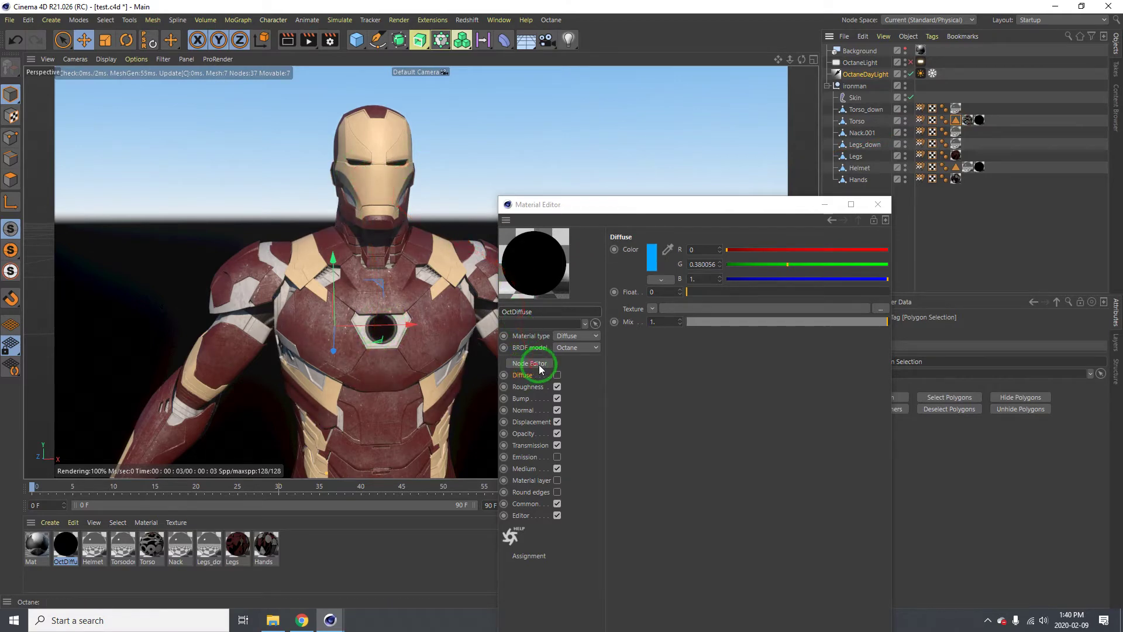
{"action": "left_click", "coordinate": [544, 363]}
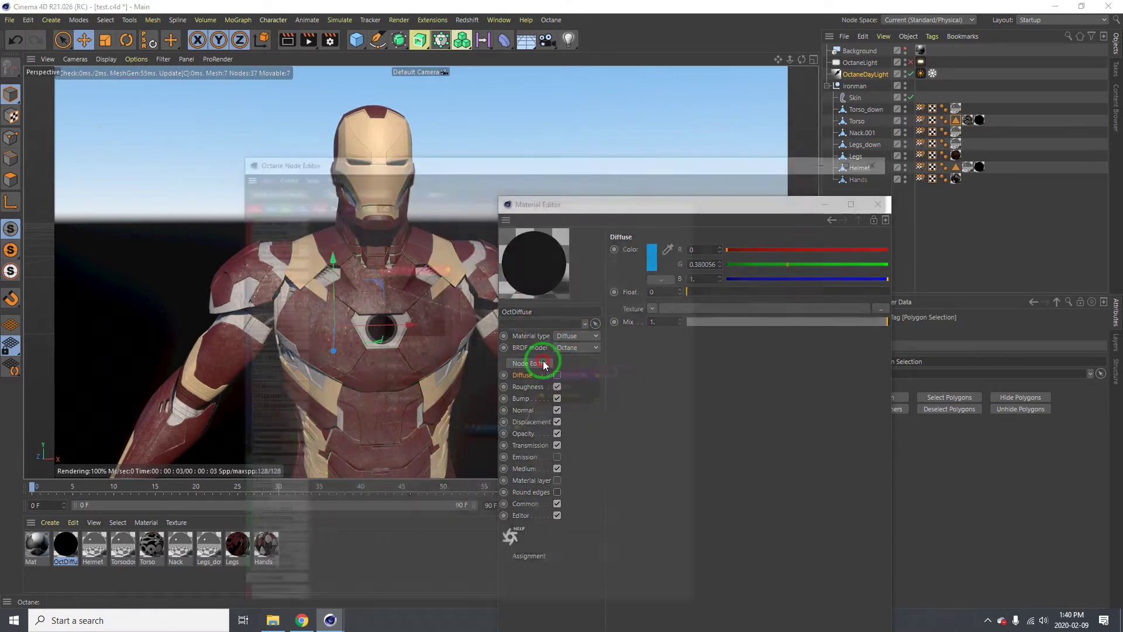
{"action": "mouse_move", "coordinate": [561, 385]}
{"action": "left_mouse_down"}
{"action": "mouse_move", "coordinate": [459, 344]}
{"action": "mouse_move", "coordinate": [571, 225]}
{"action": "mouse_move", "coordinate": [875, 158]}
{"action": "mouse_move", "coordinate": [557, 375]}
{"action": "left_mouse_up"}
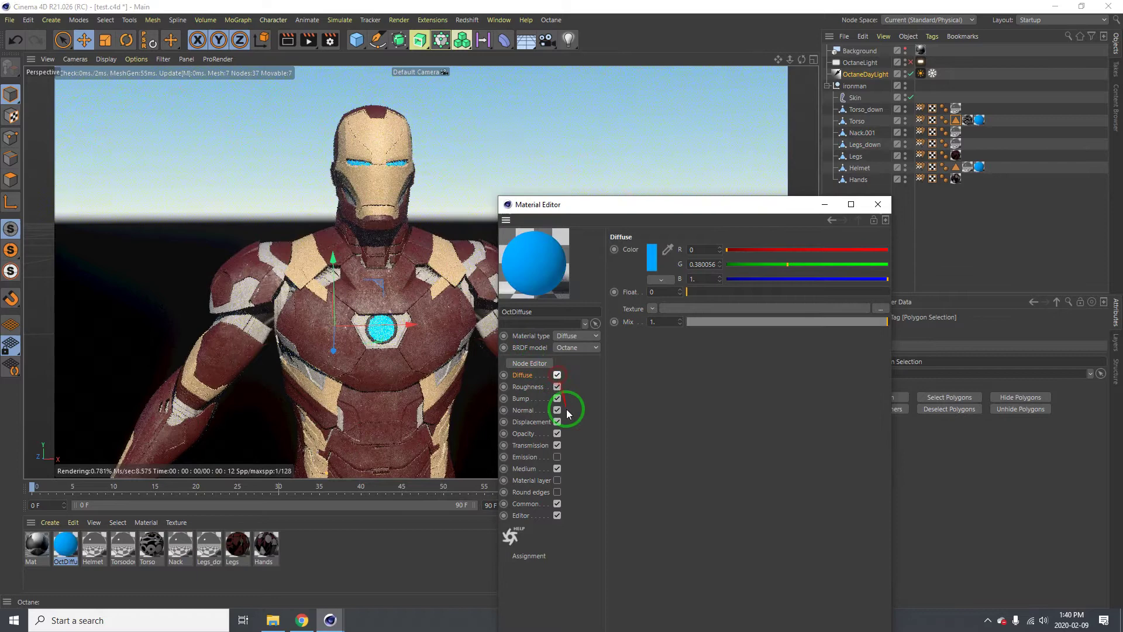
{"action": "left_click", "coordinate": [558, 457]}
Step: Open the OctDiffuse material's nodes clear of the model's face and chest, and reposition the OctDiffuse node
{"action": "left_click", "coordinate": [531, 363]}
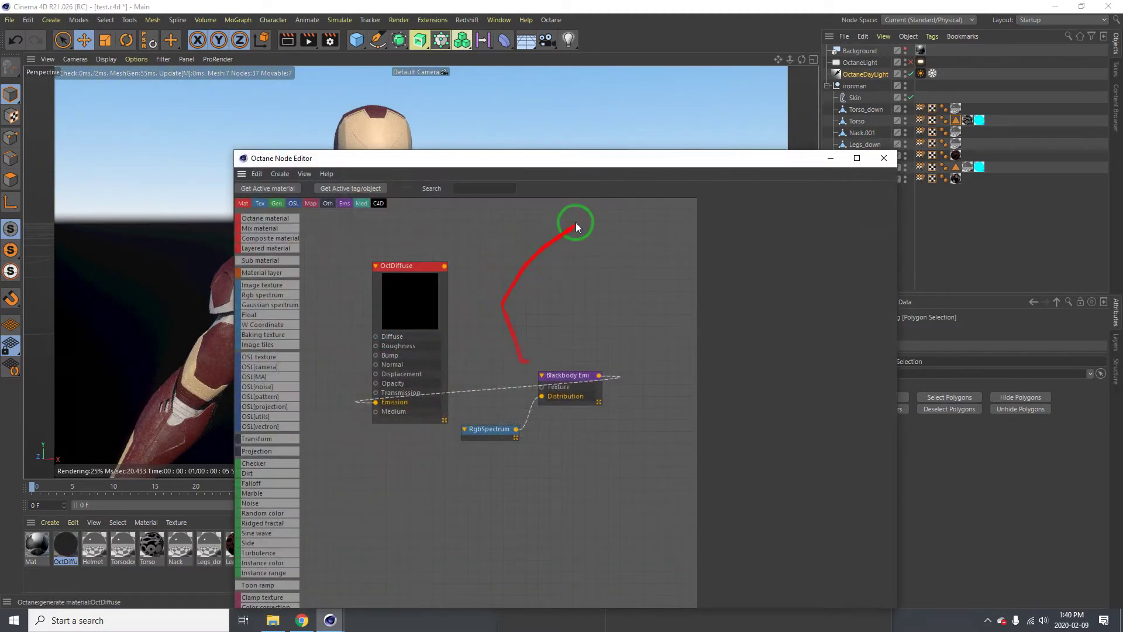
{"action": "left_click_drag", "start_coordinate": [619, 160], "coordinate": [833, 89]}
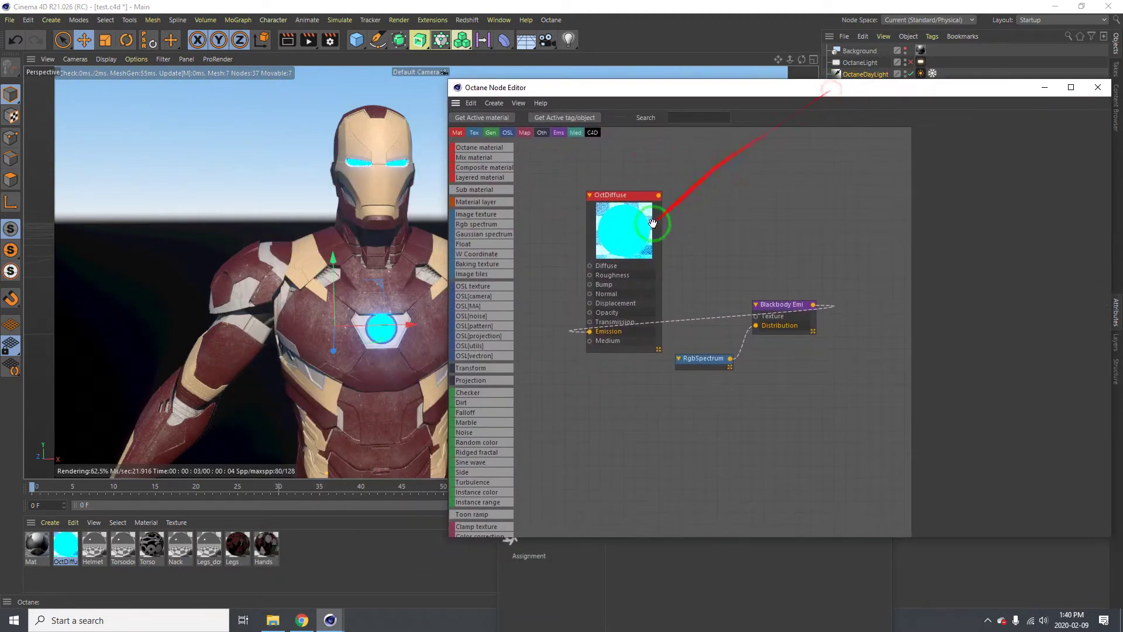
{"action": "left_click", "coordinate": [617, 233]}
{"action": "left_click_drag", "start_coordinate": [616, 233], "coordinate": [589, 208]}
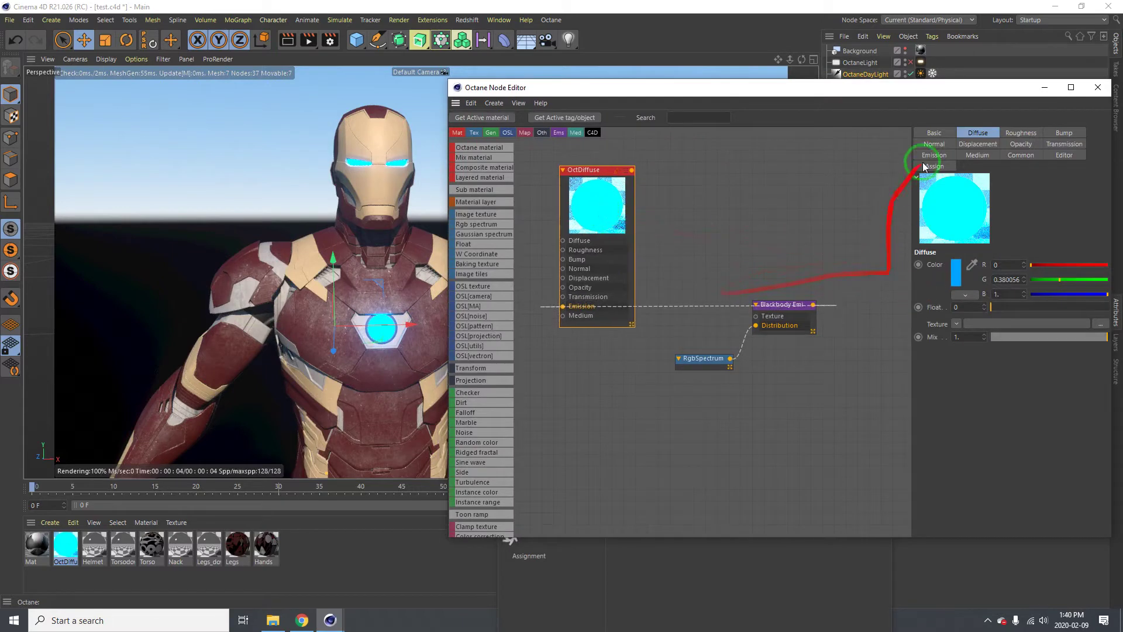
Step: Try a green Diffuse colour on the OctDiffuse material
{"action": "left_click", "coordinate": [954, 274]}
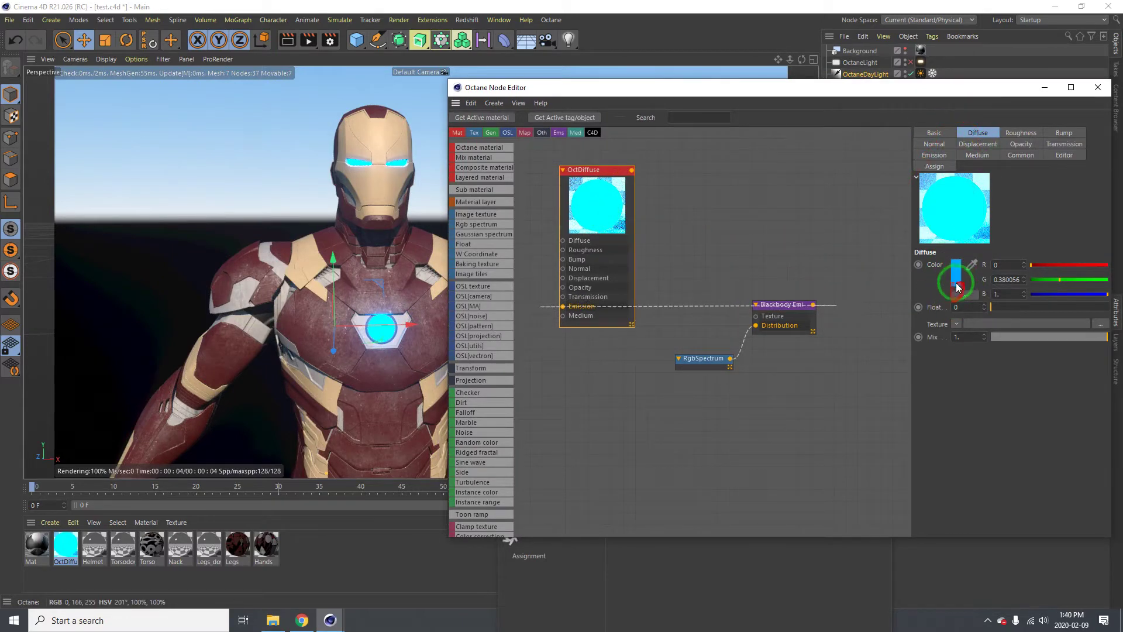
{"action": "left_click_drag", "start_coordinate": [903, 291], "coordinate": [955, 275]}
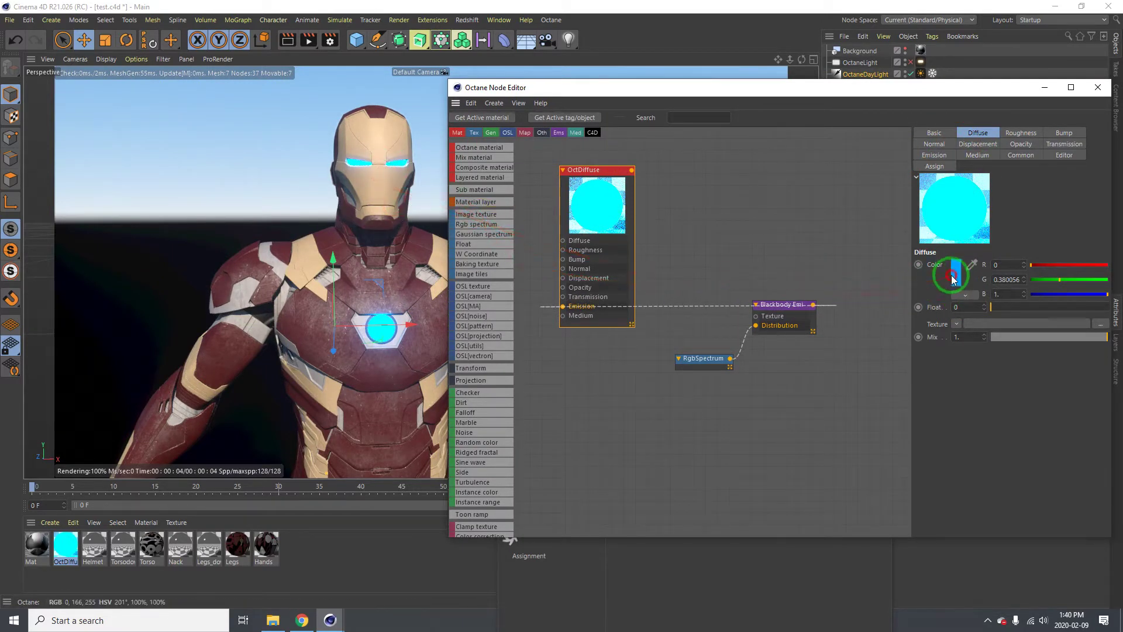
{"action": "left_click", "coordinate": [952, 273]}
{"action": "left_click", "coordinate": [932, 318]}
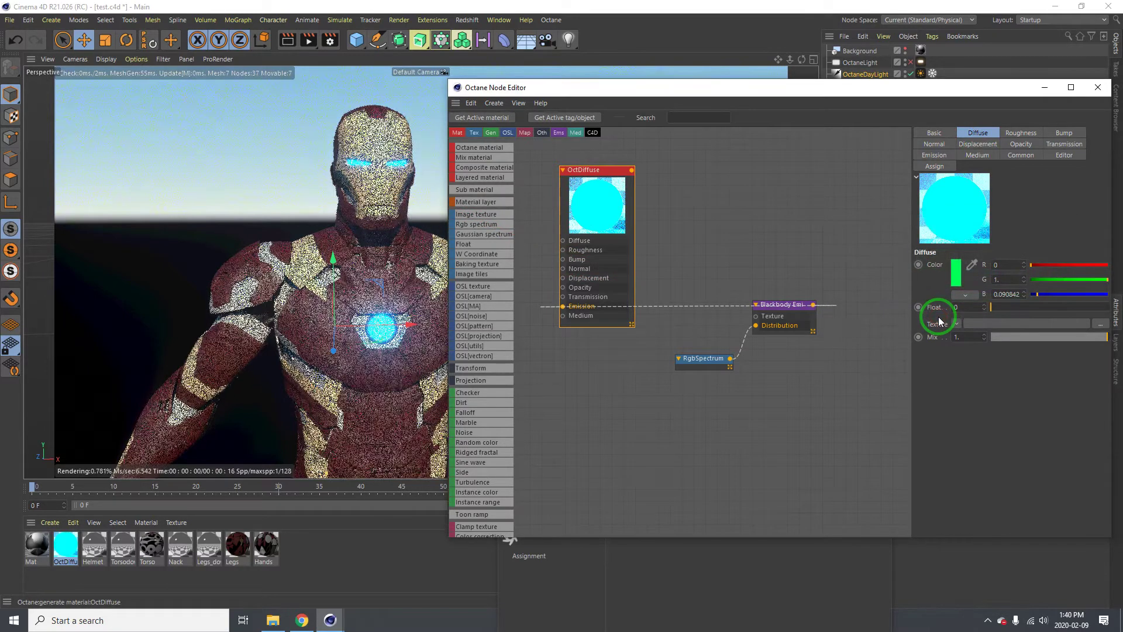
{"action": "left_click", "coordinate": [958, 284]}
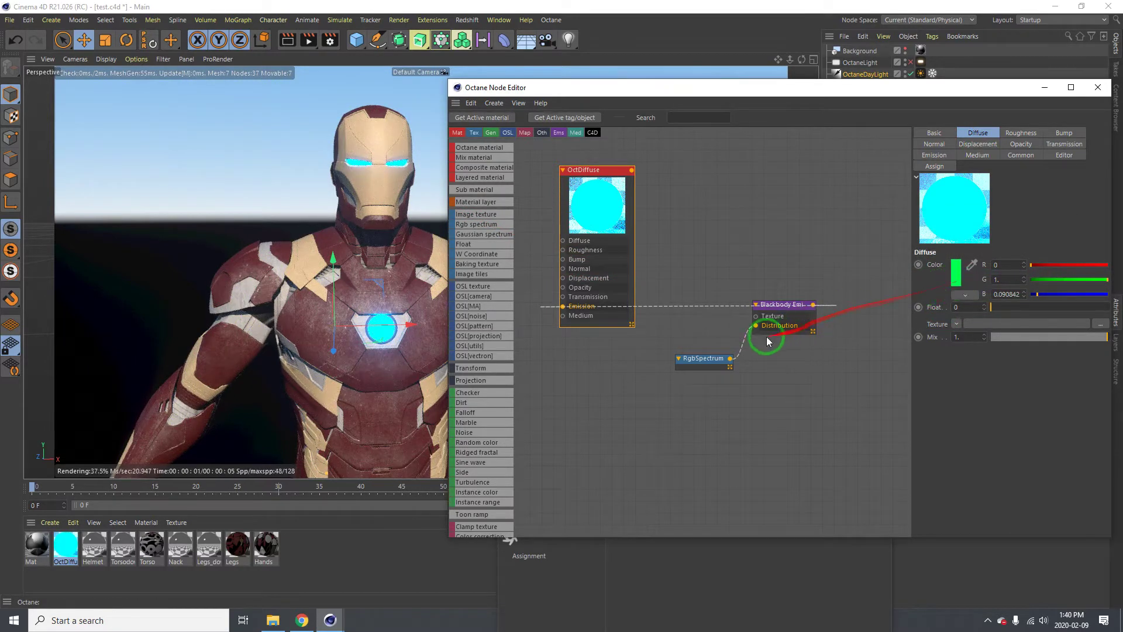
Step: Try a green emission colour in the RgbSpectrum node and undo the colour changes
{"action": "left_click", "coordinate": [711, 358]}
{"action": "left_click", "coordinate": [950, 169]}
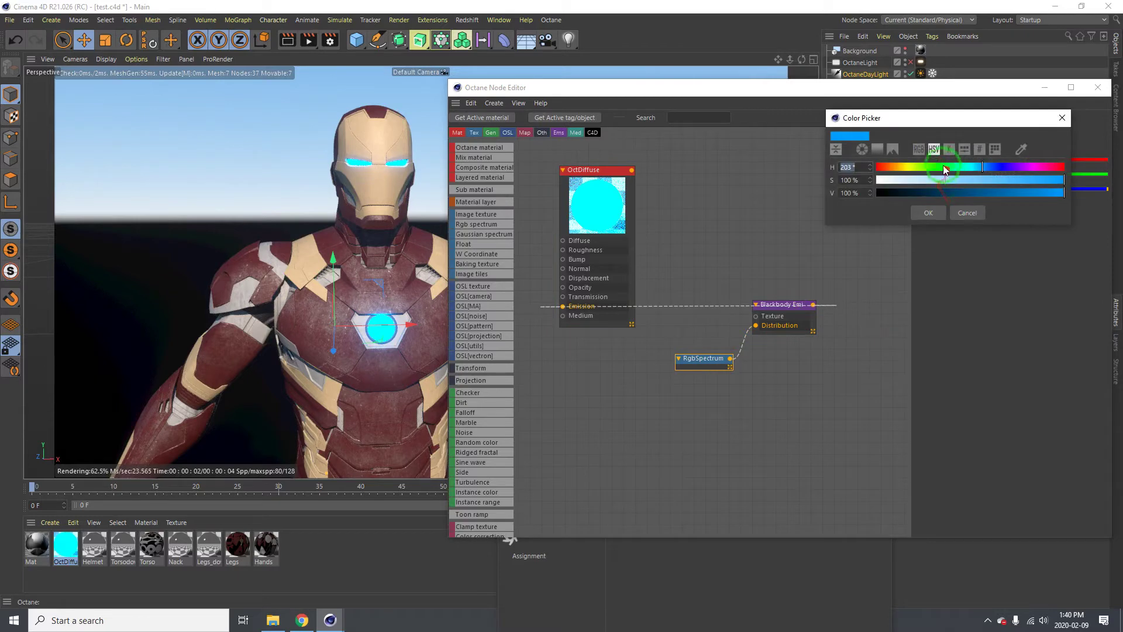
{"action": "left_click", "coordinate": [942, 166]}
{"action": "left_click", "coordinate": [927, 212]}
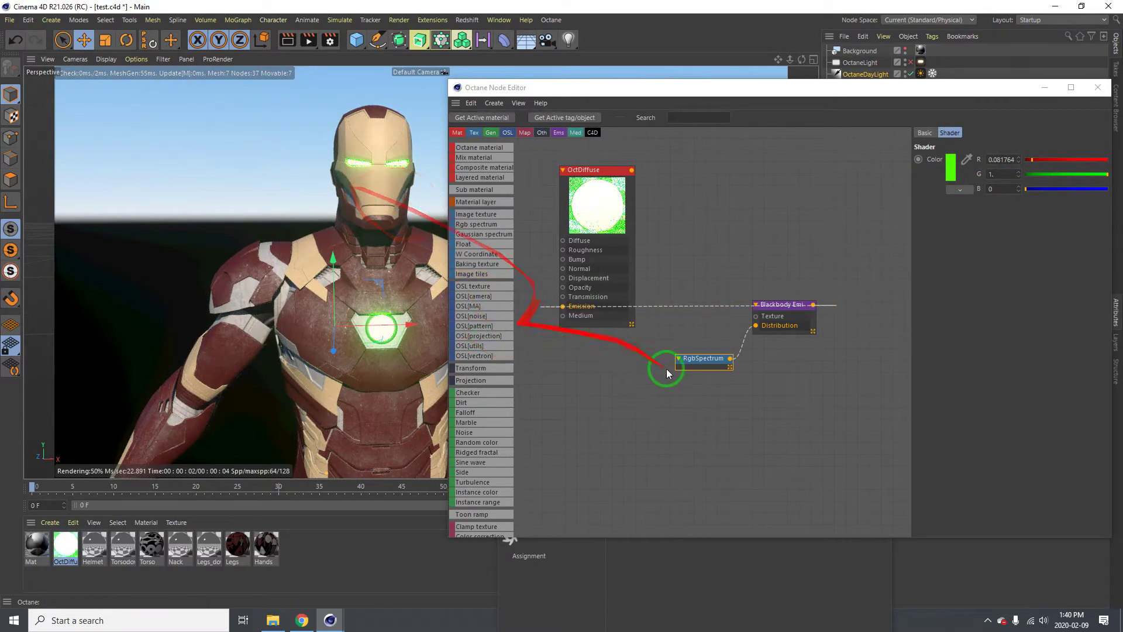
{"action": "key", "text": "ctrl+z"}
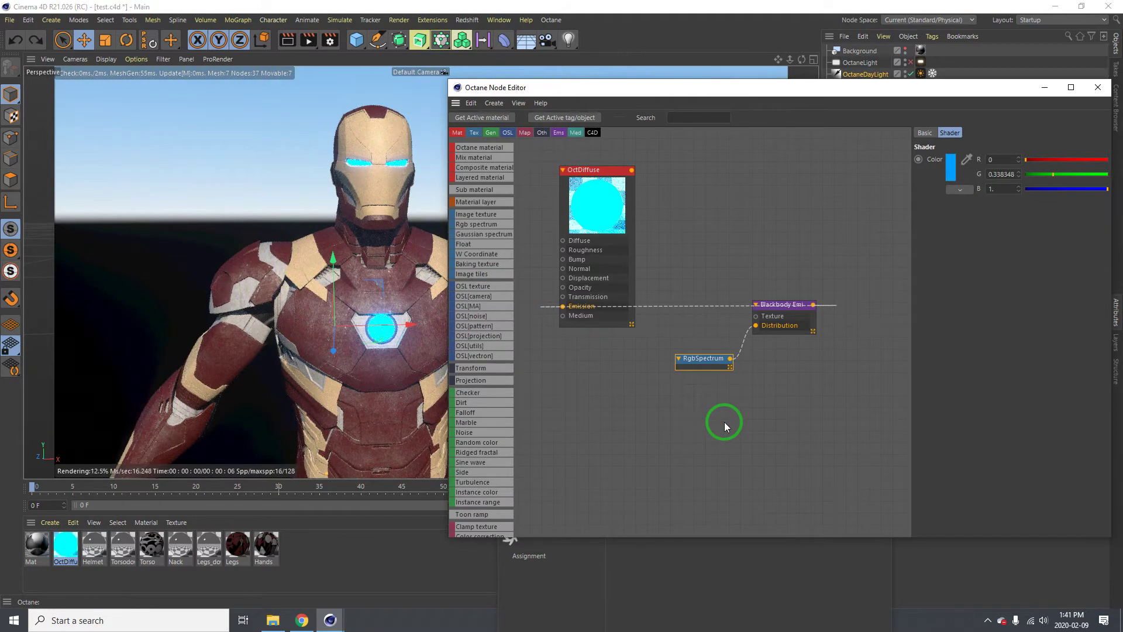
Step: Move the Blackbody emission and RgbSpectrum nodes closer to the OctDiffuse node
{"action": "left_click", "coordinate": [600, 194]}
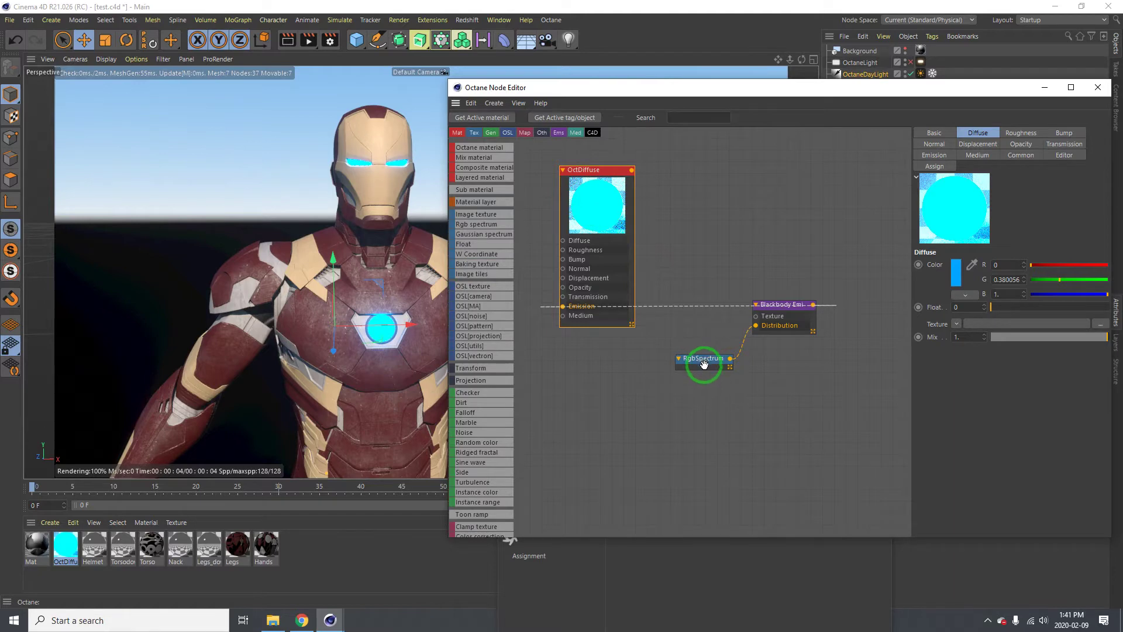
{"action": "left_click_drag", "start_coordinate": [785, 309], "coordinate": [736, 300]}
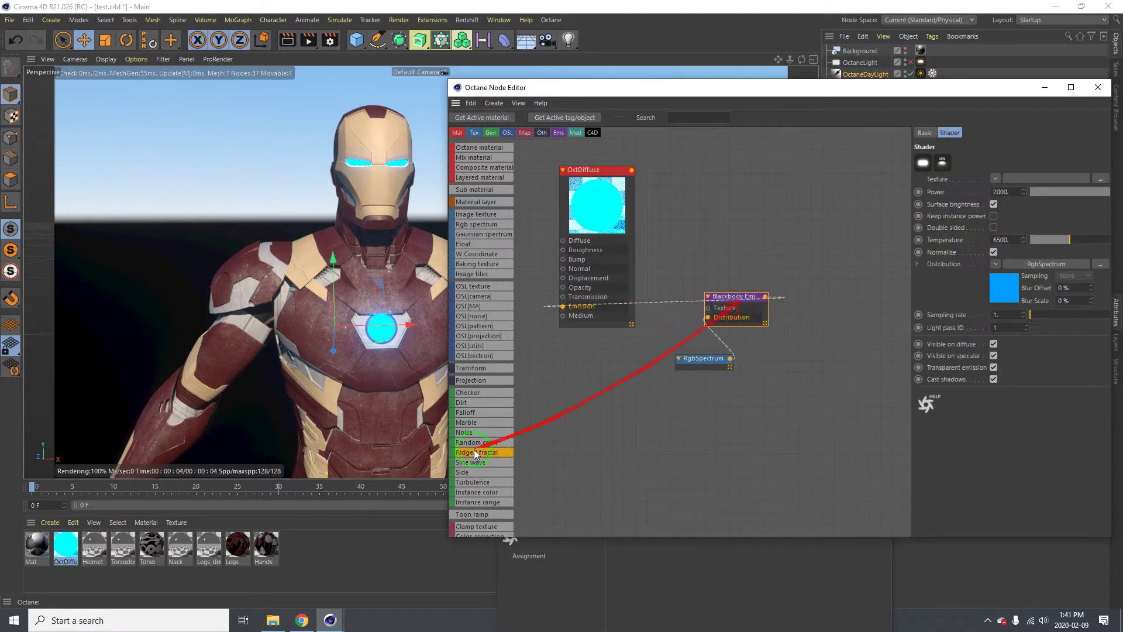
{"action": "scroll", "coordinate": [475, 465], "scroll_direction": "down", "scroll_amount": 1}
{"action": "scroll", "coordinate": [475, 465], "scroll_direction": "down", "scroll_amount": 5}
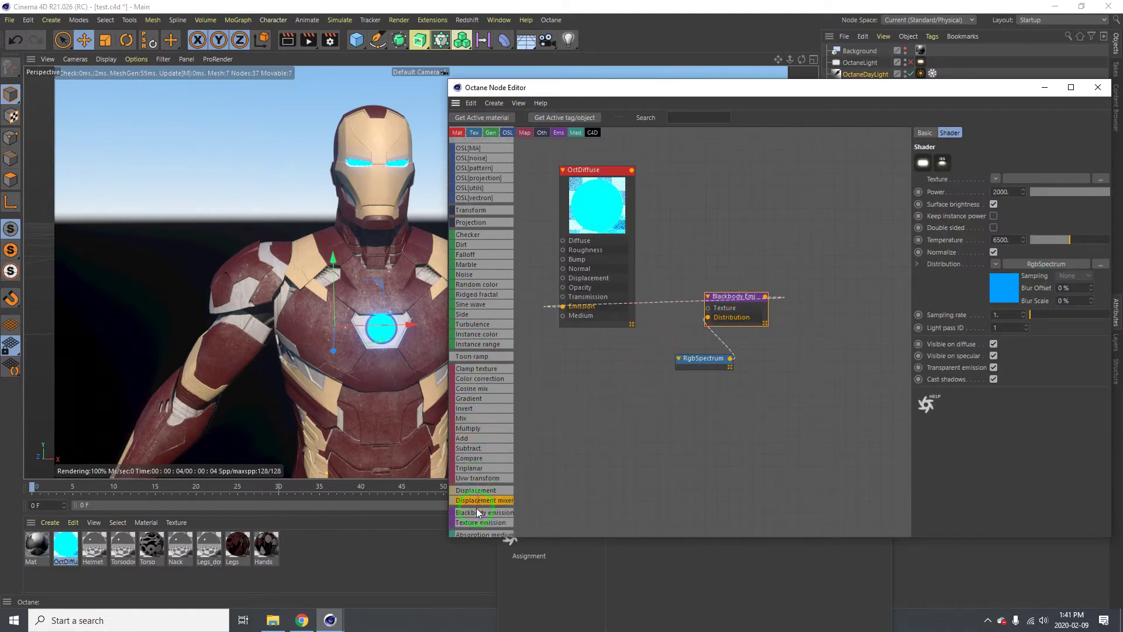
{"action": "left_click_drag", "start_coordinate": [483, 513], "coordinate": [638, 369]}
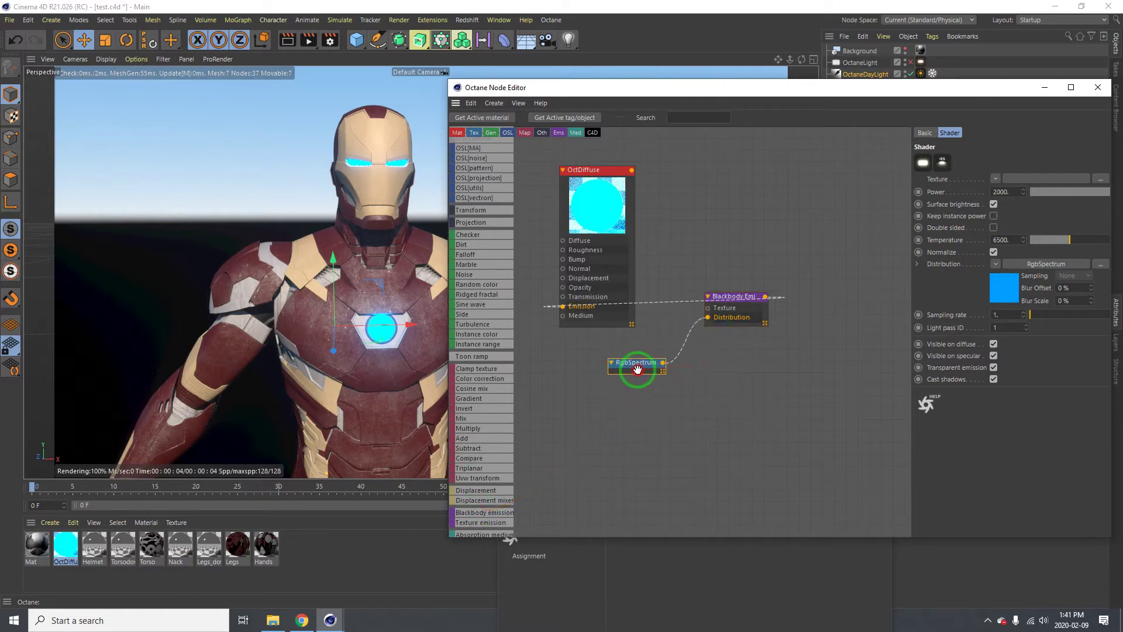
Step: Show the RgbSpectrum node's colour settings, search the node list for "rg" and clear the search
{"action": "left_click", "coordinate": [638, 369]}
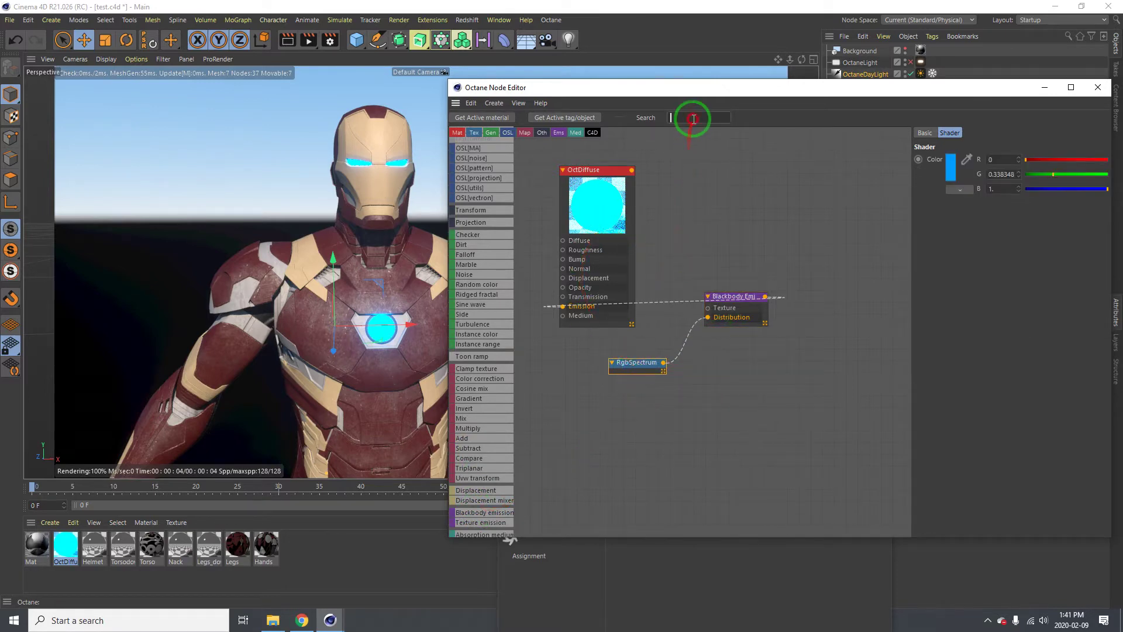
{"action": "type", "text": "rg"}
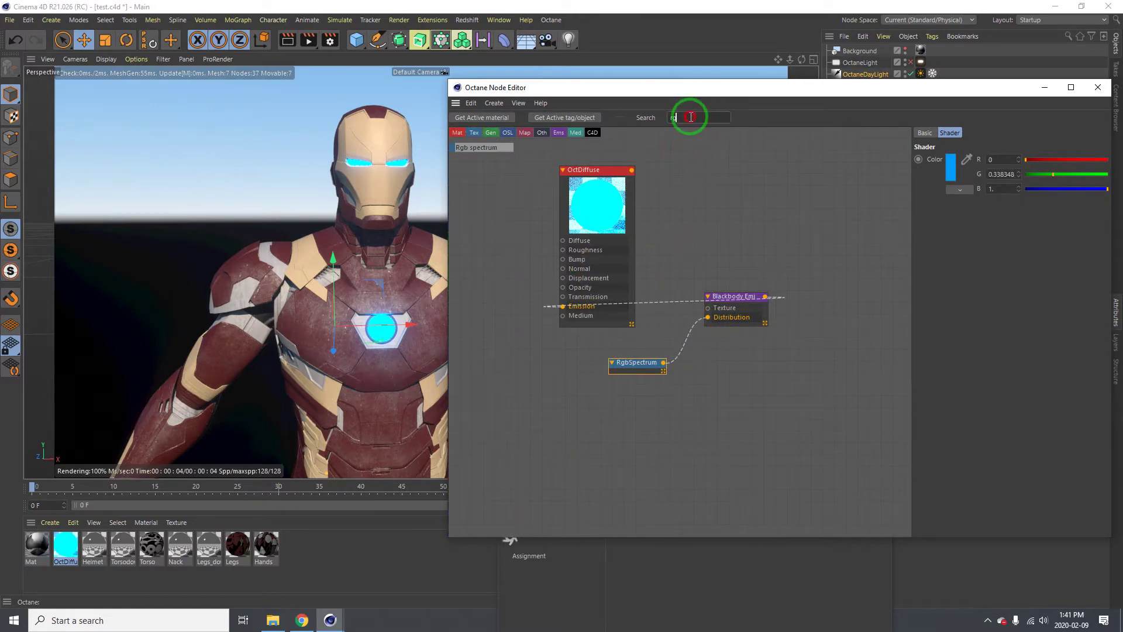
{"action": "key", "text": "BackSpace"}
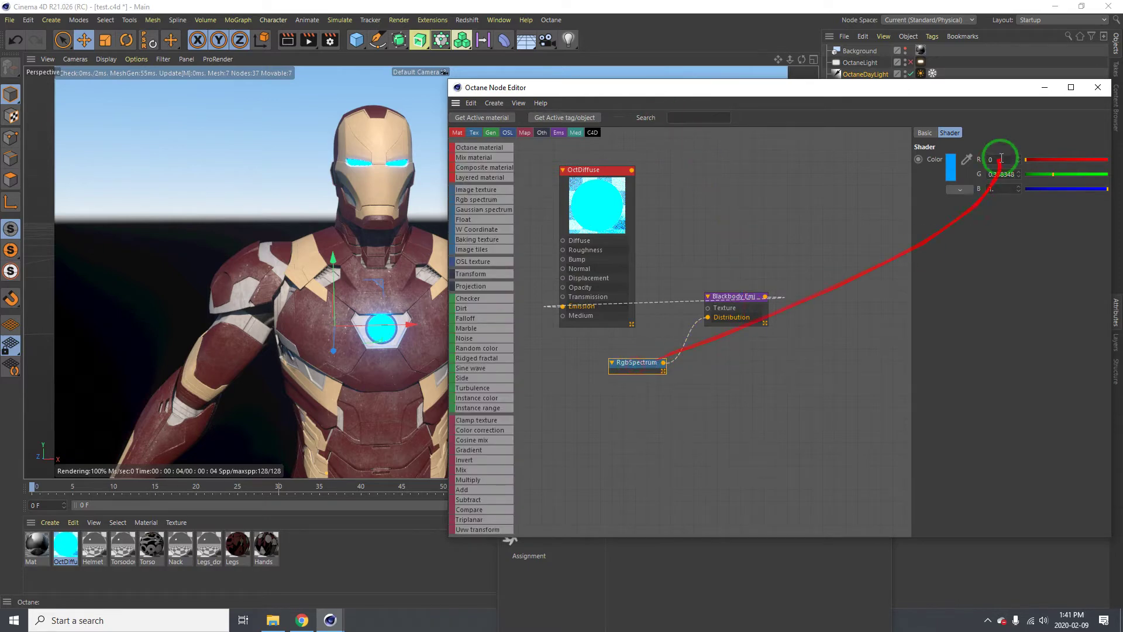
Step: Try the Blackbody emission node without Surface brightness and switch the option back on
{"action": "left_click", "coordinate": [731, 297]}
{"action": "left_click_drag", "start_coordinate": [915, 94], "coordinate": [861, 93]}
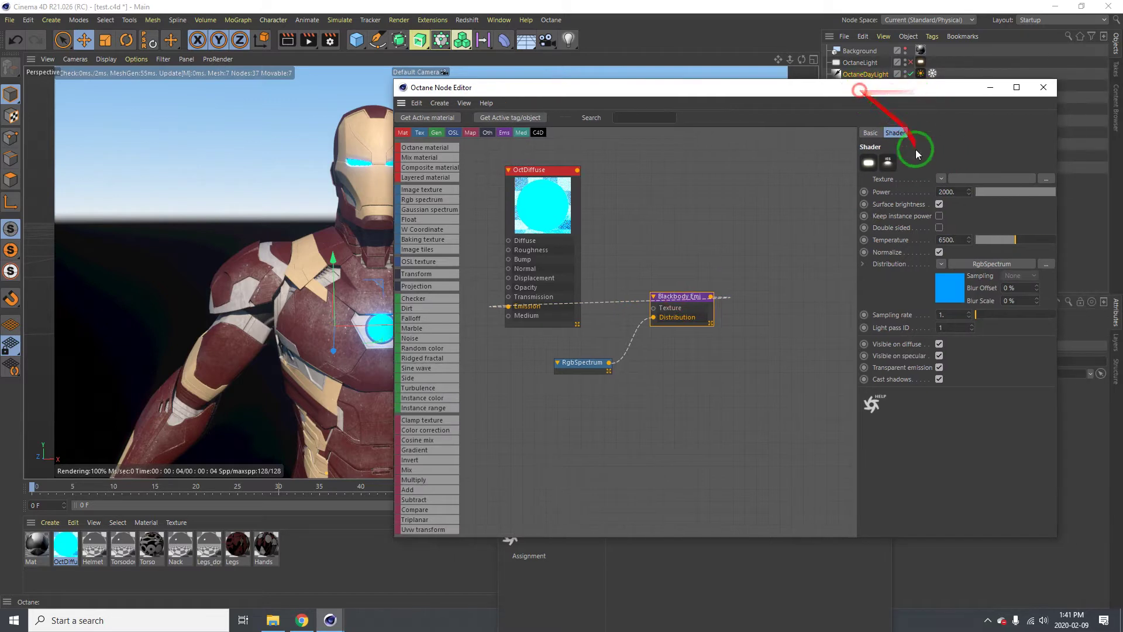
{"action": "left_click", "coordinate": [939, 204]}
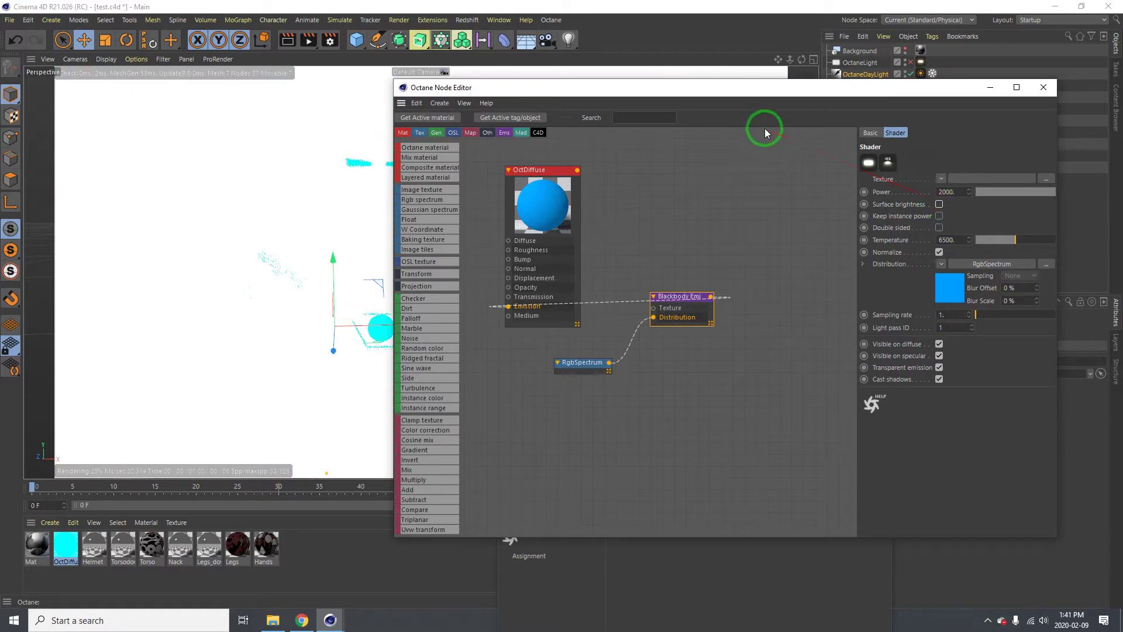
{"action": "left_click_drag", "start_coordinate": [710, 88], "coordinate": [760, 97]}
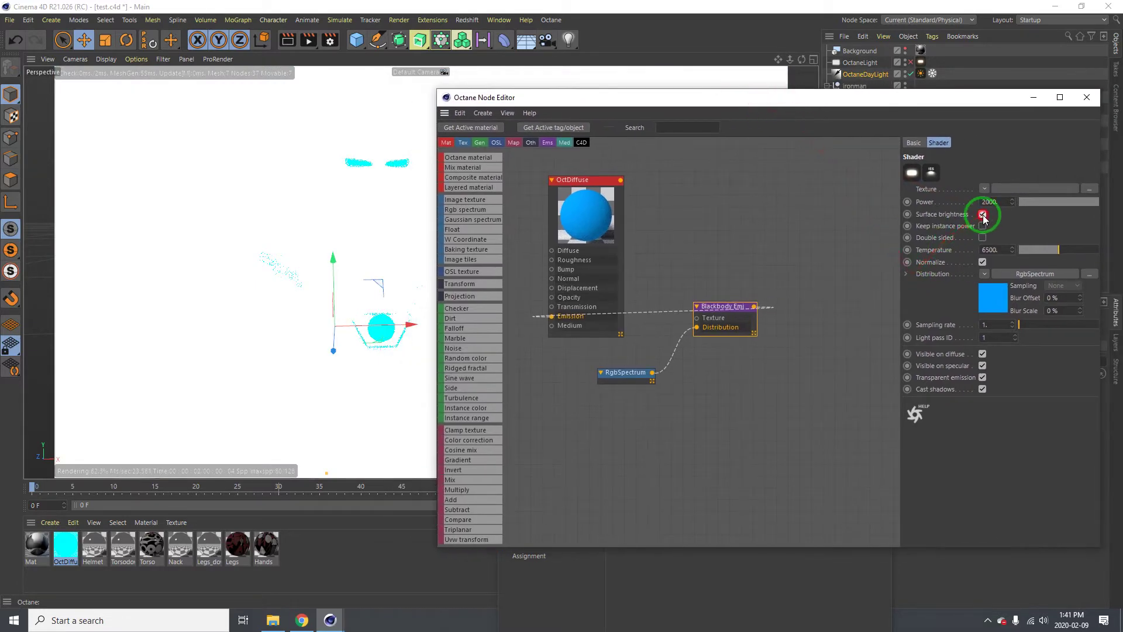
{"action": "left_click", "coordinate": [983, 214]}
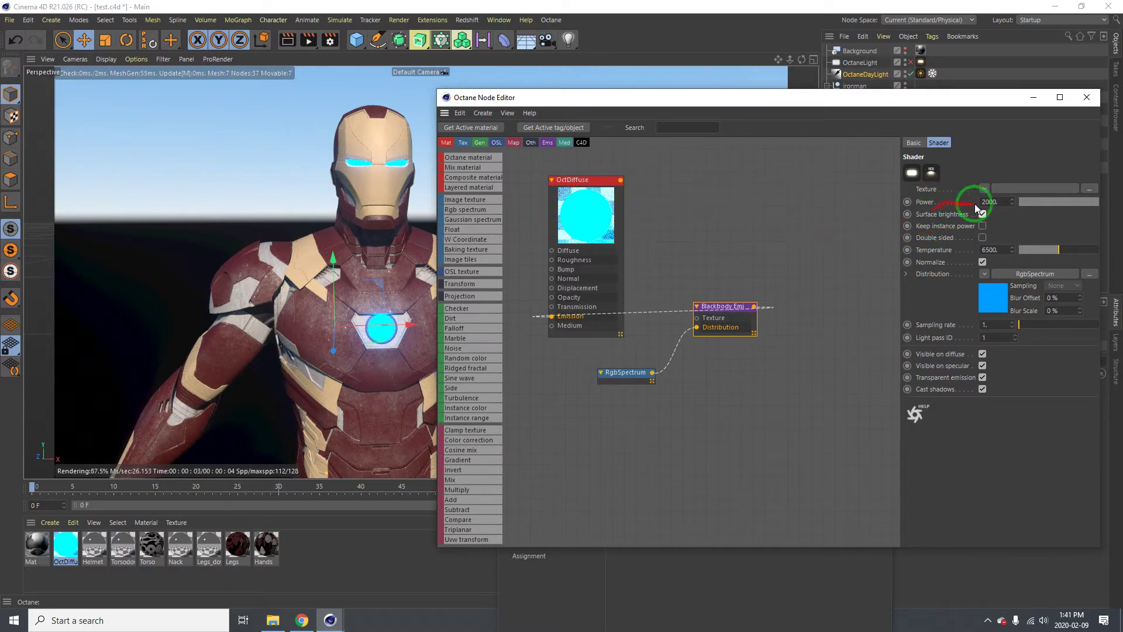
Step: Close the Octane Node Editor and the Material Editor and frame Iron Man's upper body in the viewport
{"action": "left_click", "coordinate": [1088, 98]}
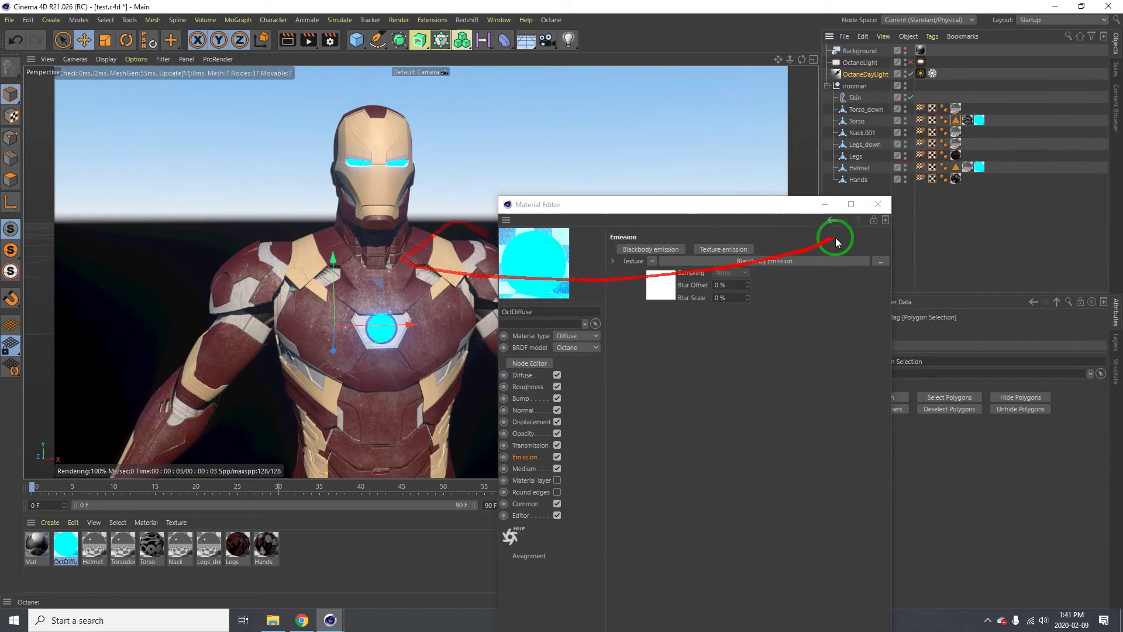
{"action": "left_click", "coordinate": [877, 204]}
{"action": "middle_click_drag", "start_coordinate": [388, 289], "coordinate": [391, 227], "text": "alt"}
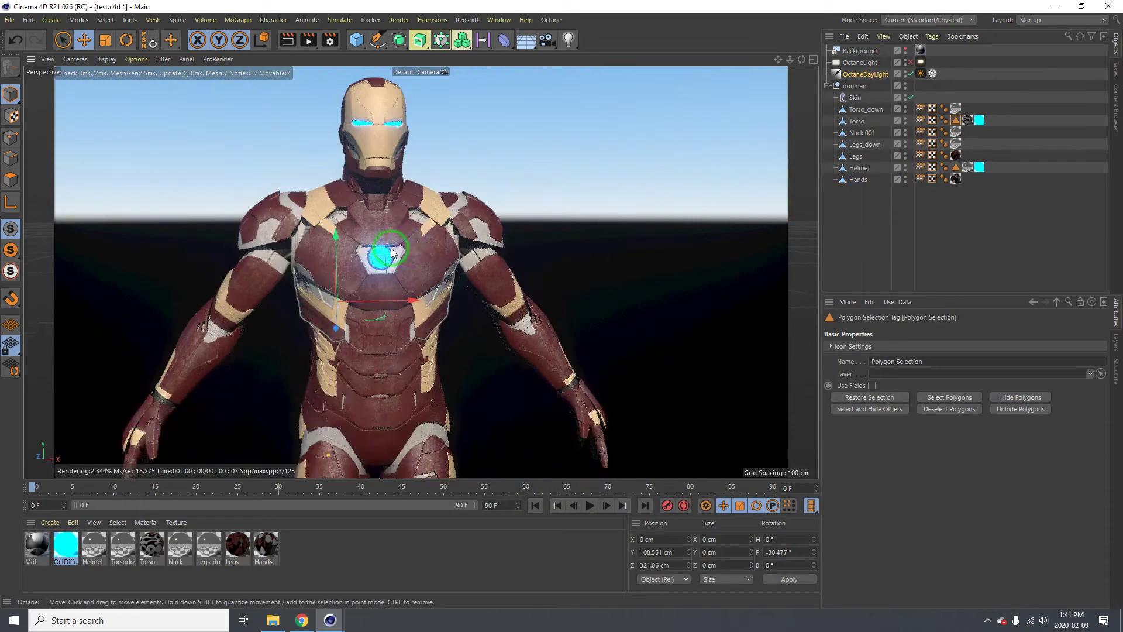
{"action": "left_click_drag", "start_coordinate": [390, 227], "coordinate": [365, 250], "text": "alt"}
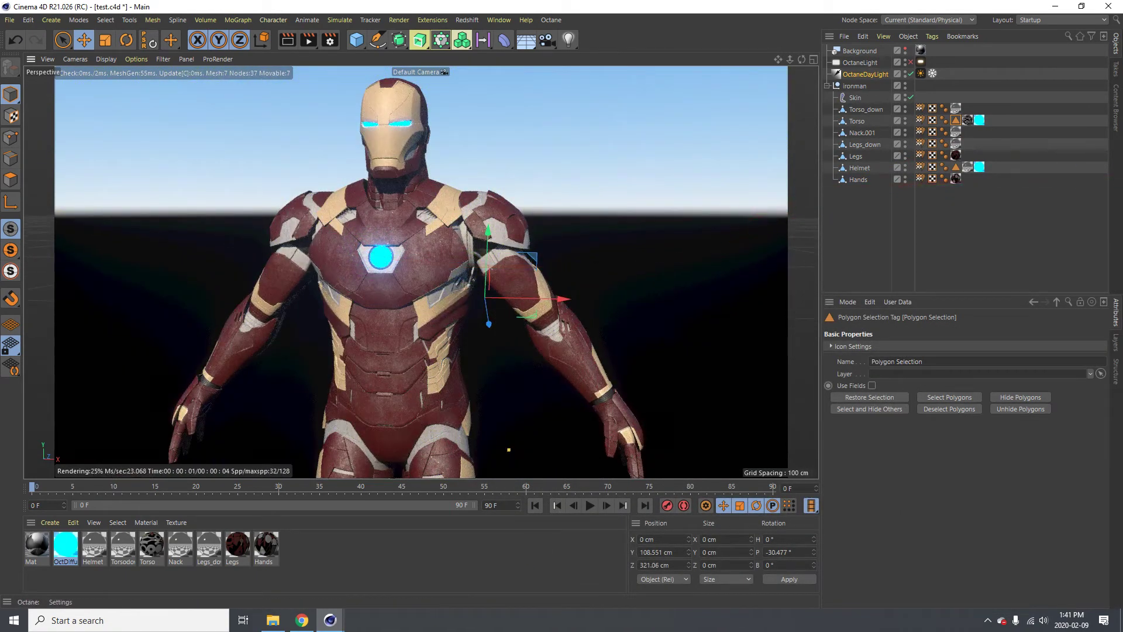
Step: Turn on the Background object's visibility and enable Alpha channel in the Octane kernel settings
{"action": "left_click", "coordinate": [903, 49]}
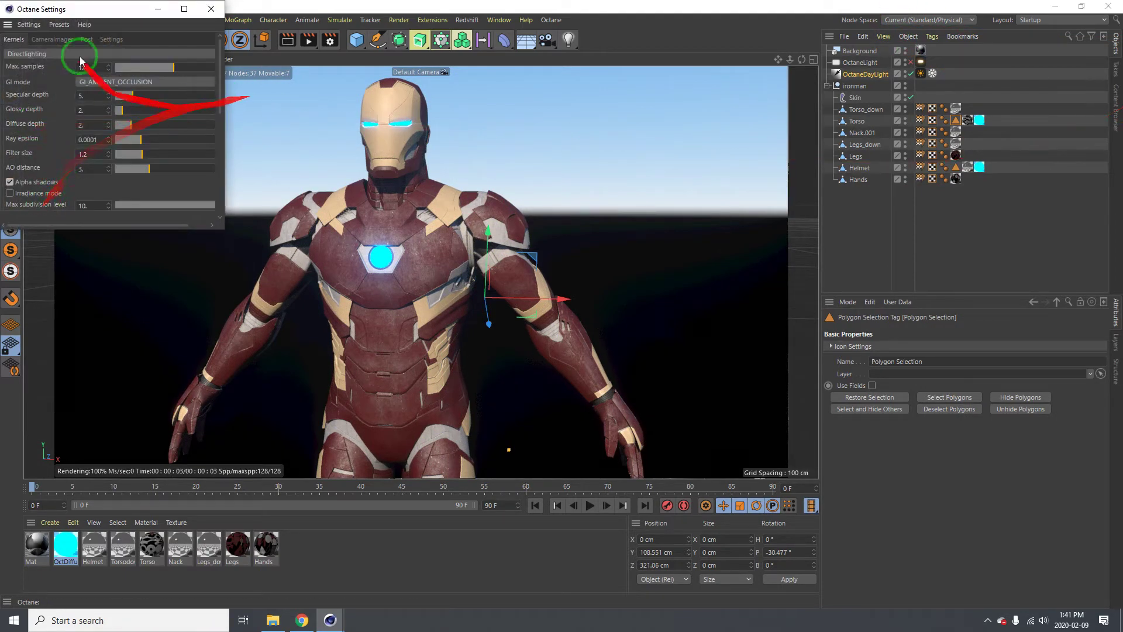
{"action": "left_click", "coordinate": [104, 15]}
{"action": "left_click_drag", "start_coordinate": [220, 87], "coordinate": [218, 136]}
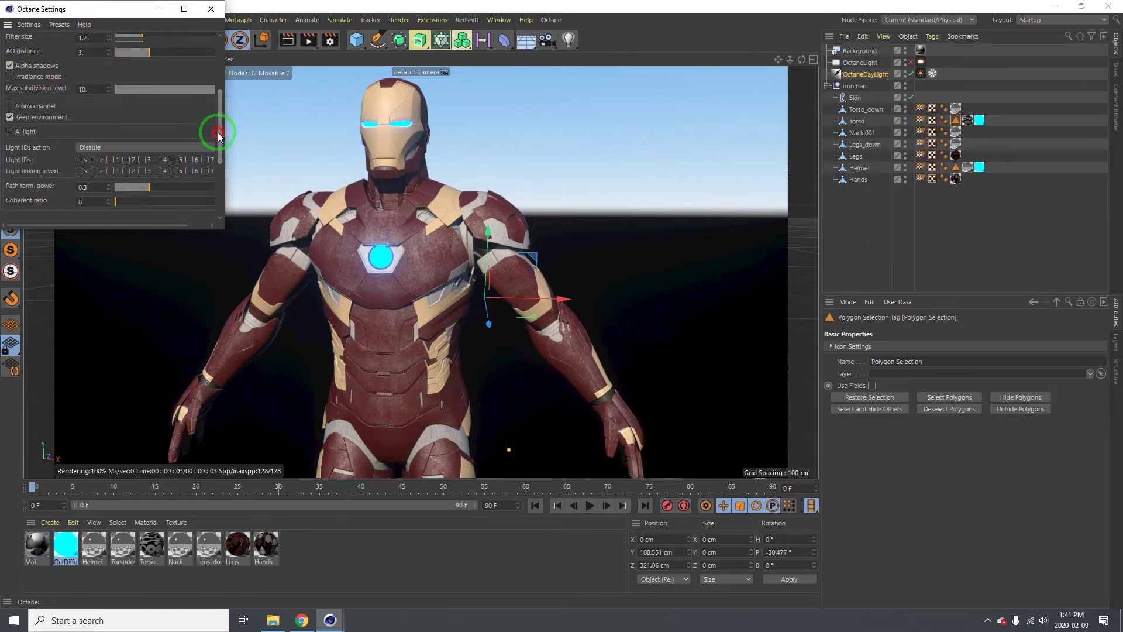
{"action": "left_click", "coordinate": [10, 107]}
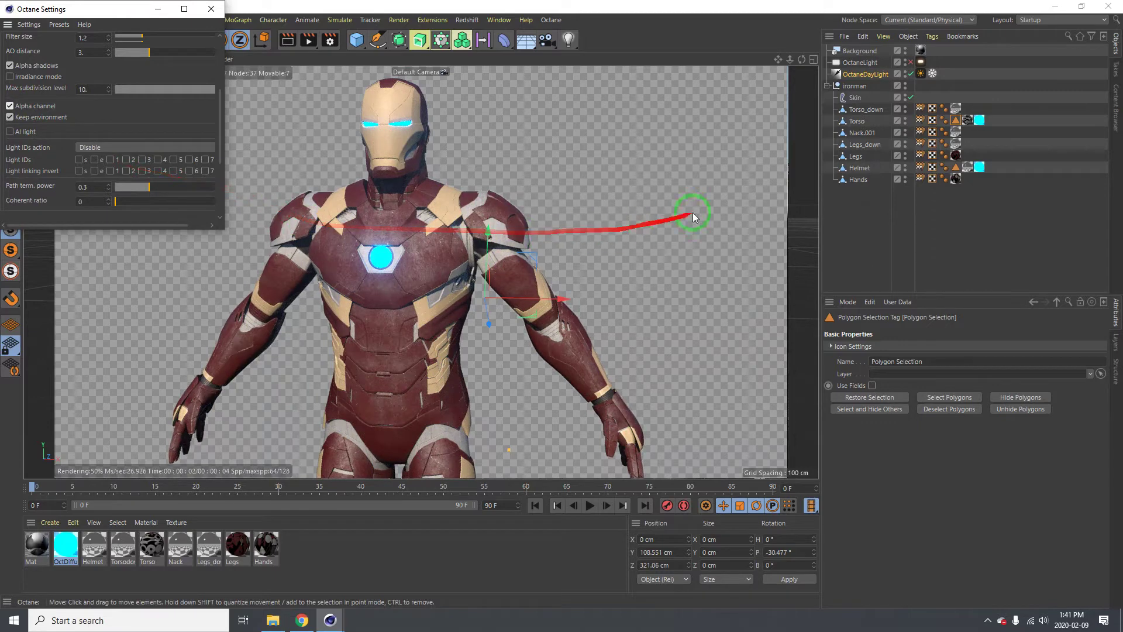
{"action": "left_click", "coordinate": [211, 9]}
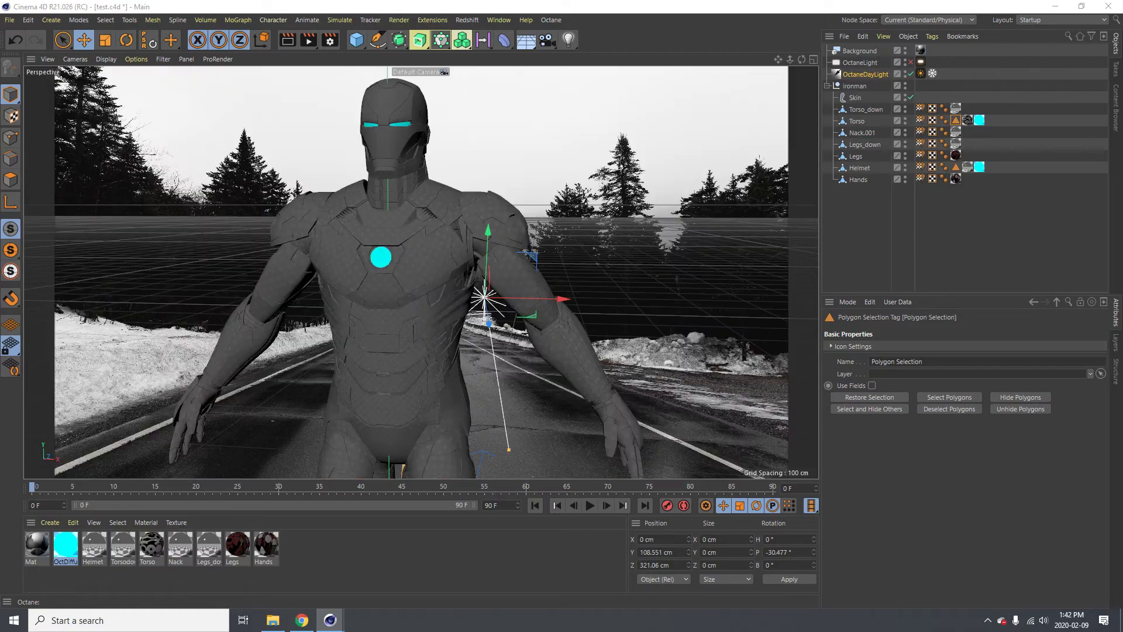
Step: Enlarge the Live Viewer window and place it beside the model in the viewport
{"action": "left_click_drag", "start_coordinate": [973, 103], "coordinate": [472, 109]}
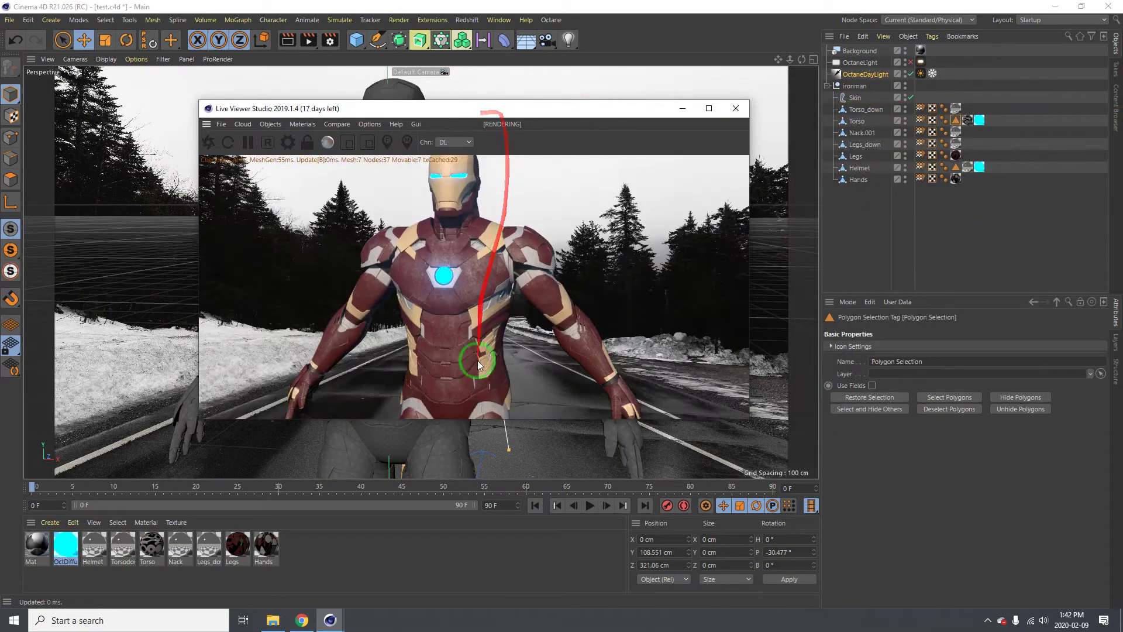
{"action": "left_click_drag", "start_coordinate": [470, 420], "coordinate": [459, 489]}
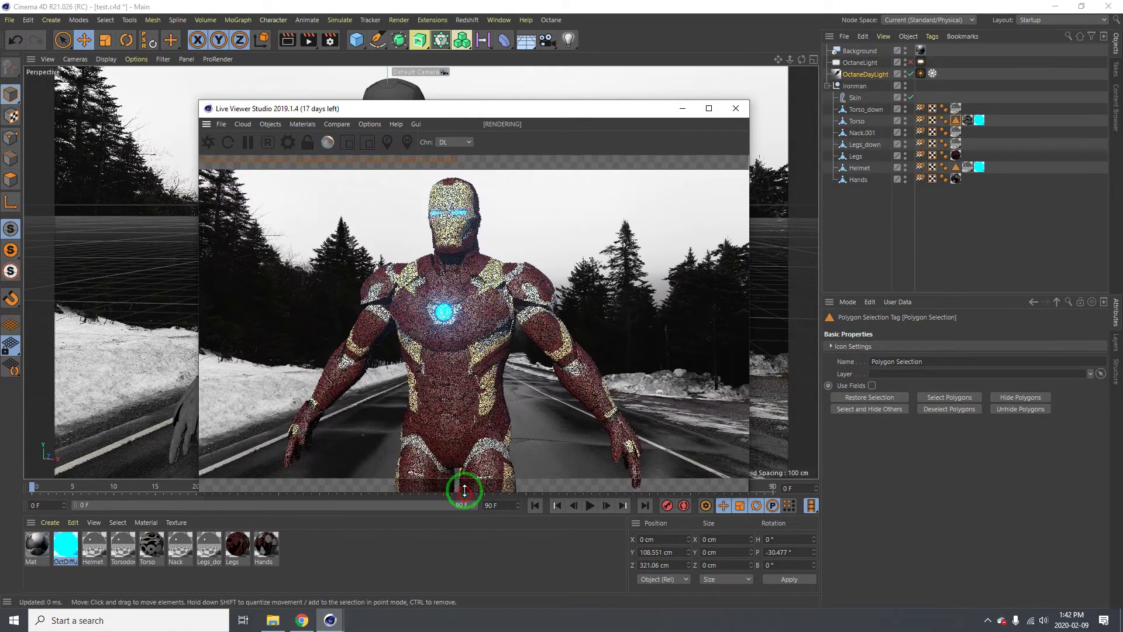
{"action": "left_click_drag", "start_coordinate": [199, 264], "coordinate": [113, 266]}
{"action": "left_click_drag", "start_coordinate": [409, 121], "coordinate": [752, 133]}
Step: Move the OctaneDayLight to about X 27, Y 216, Z 326 cm and rotate its pitch to about -50°
{"action": "scroll", "coordinate": [239, 190], "scroll_direction": "up", "scroll_amount": 5}
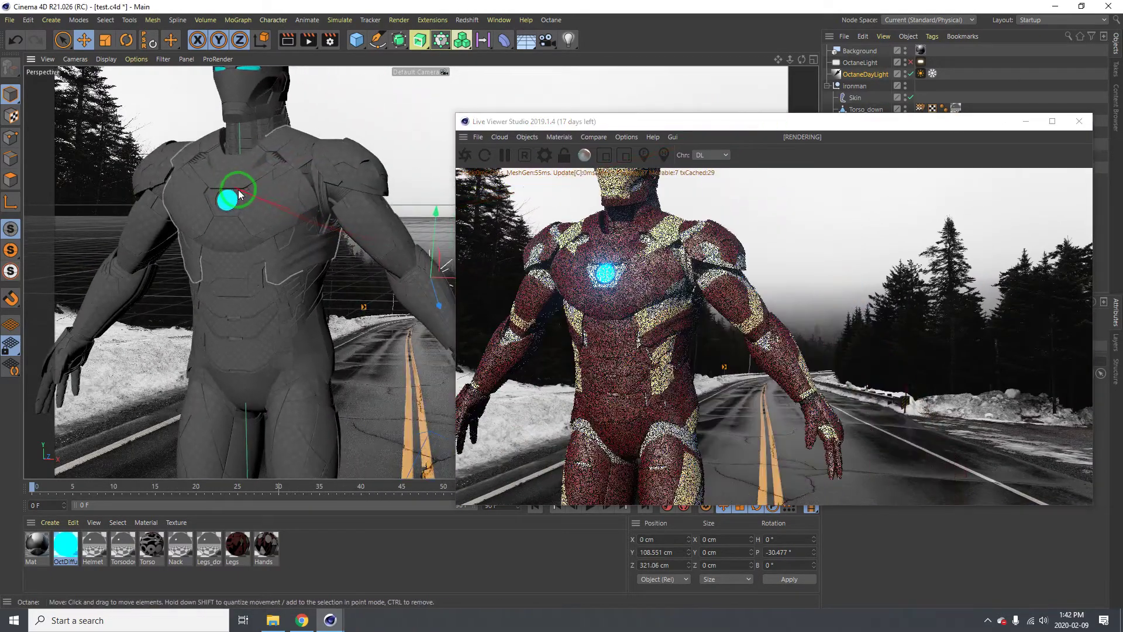
{"action": "scroll", "coordinate": [239, 196], "scroll_direction": "down", "scroll_amount": 3}
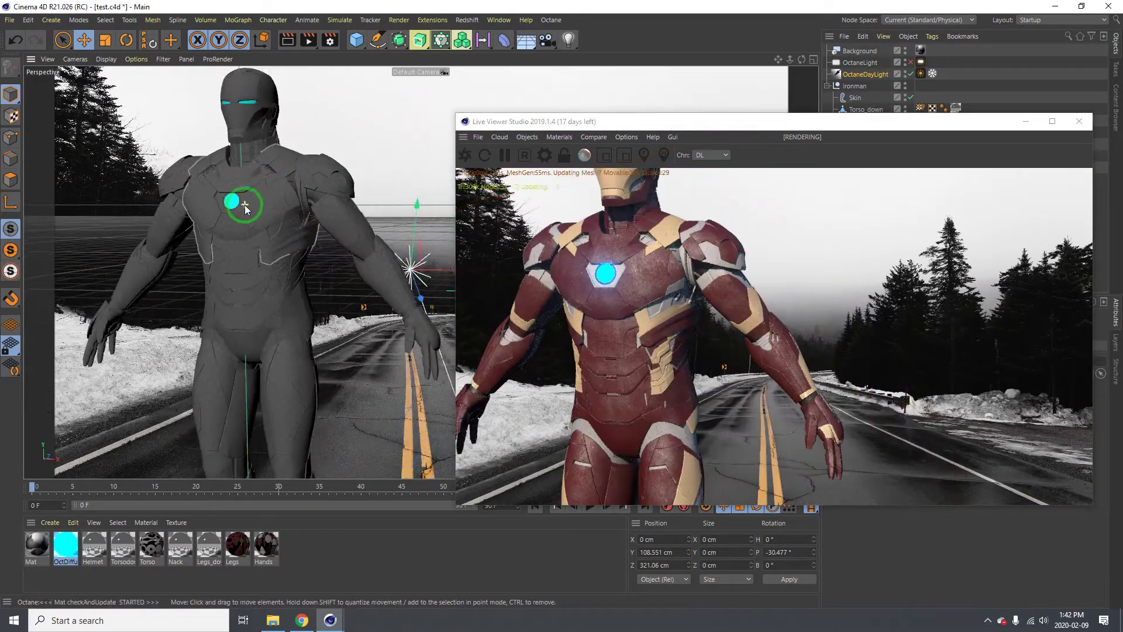
{"action": "left_click_drag", "start_coordinate": [267, 225], "coordinate": [281, 221], "text": "alt"}
{"action": "middle_click_drag", "start_coordinate": [251, 223], "coordinate": [315, 240], "text": "alt"}
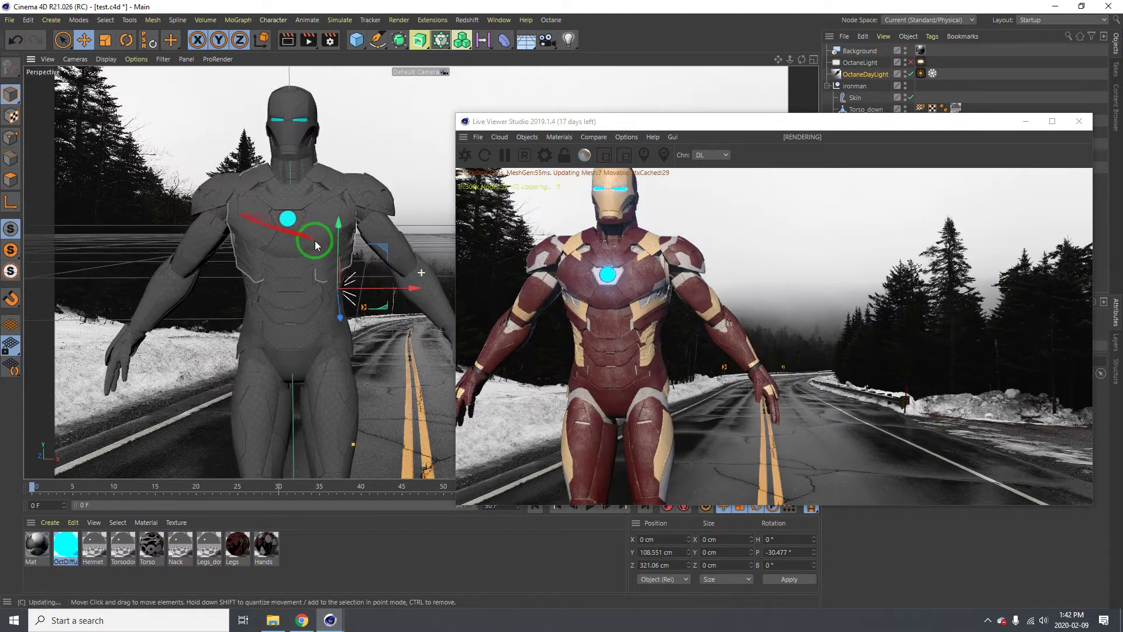
{"action": "left_click_drag", "start_coordinate": [307, 242], "coordinate": [858, 98]}
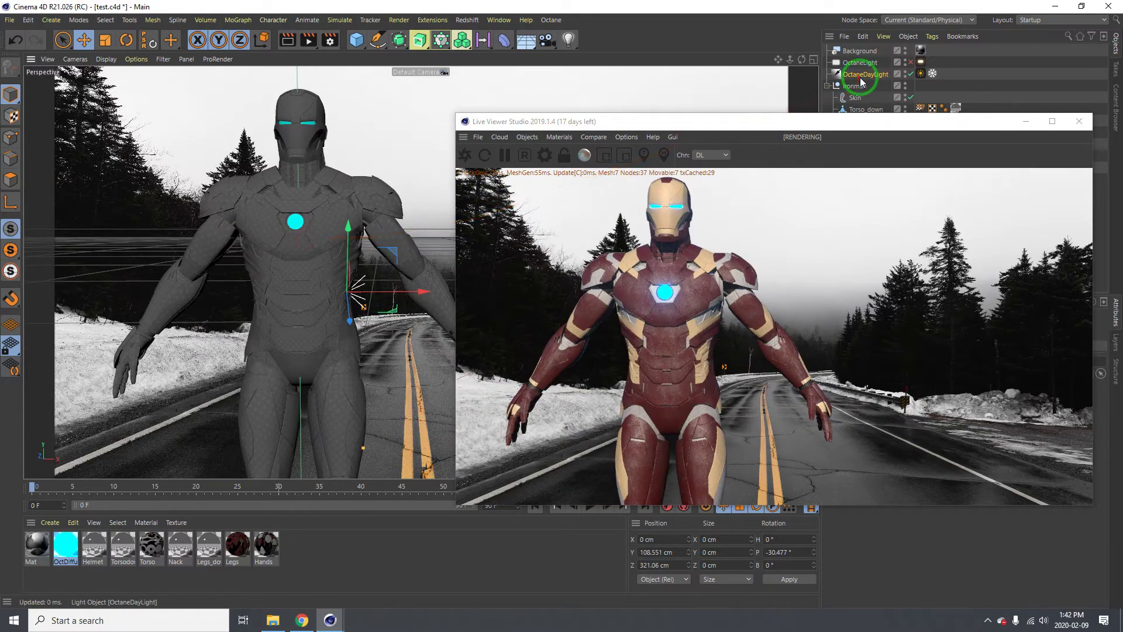
{"action": "left_click_drag", "start_coordinate": [371, 272], "coordinate": [405, 136]}
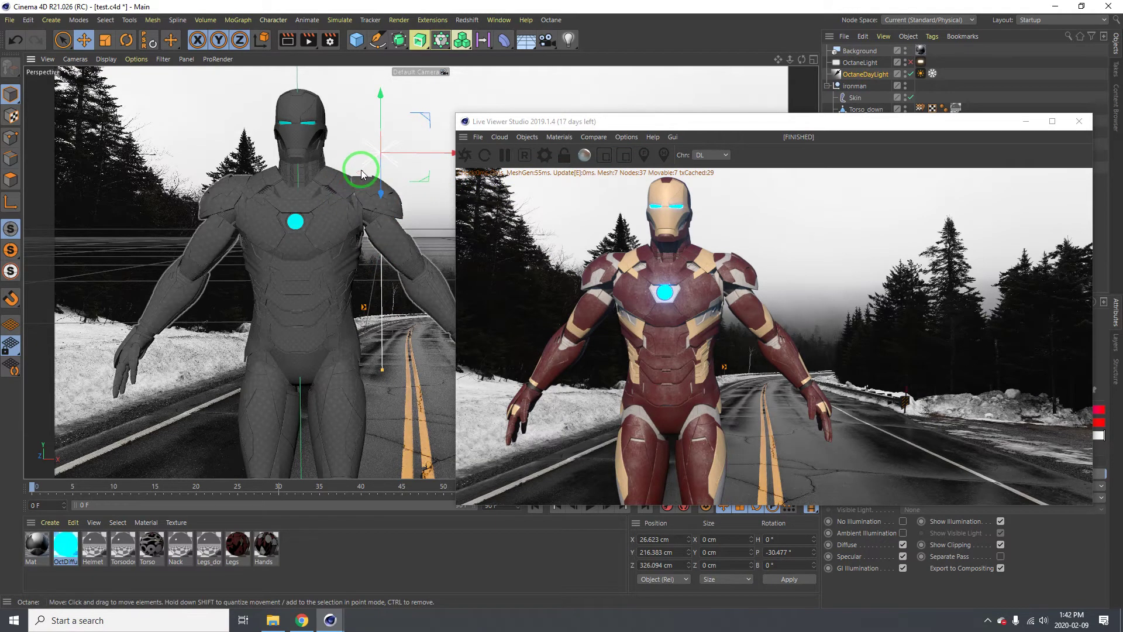
{"action": "key", "text": "r"}
{"action": "left_click_drag", "start_coordinate": [354, 153], "coordinate": [383, 147]}
Step: Examine the relit Iron Man render against the road background, from full body to a close-up of the head and chest
{"action": "scroll", "coordinate": [365, 259], "scroll_direction": "down", "scroll_amount": 5}
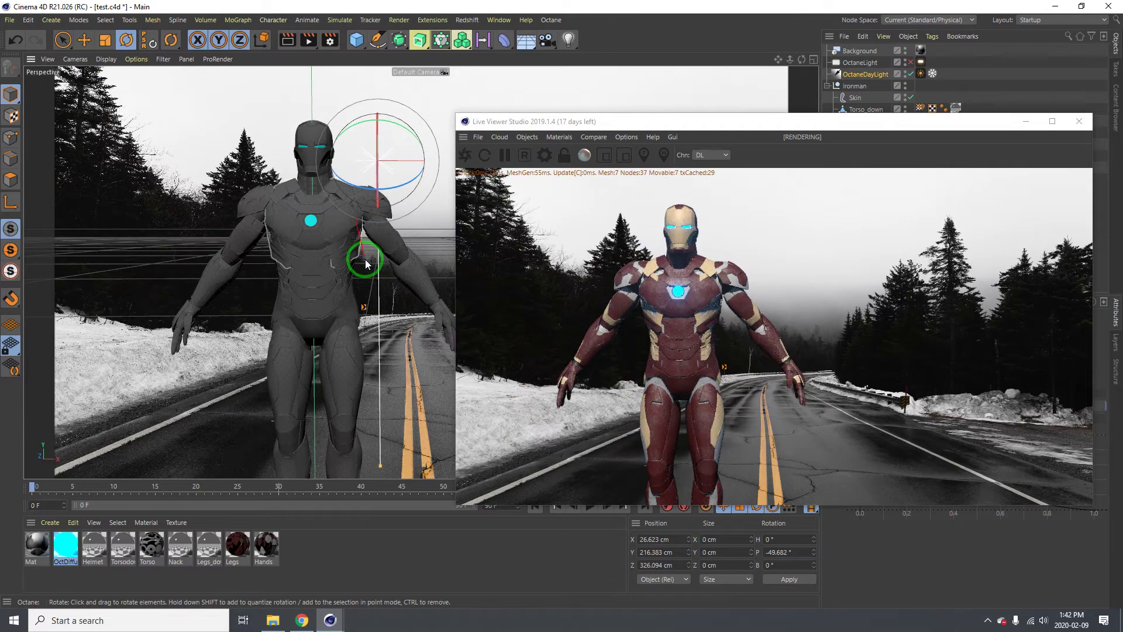
{"action": "middle_click_drag", "start_coordinate": [336, 280], "coordinate": [326, 232], "text": "alt"}
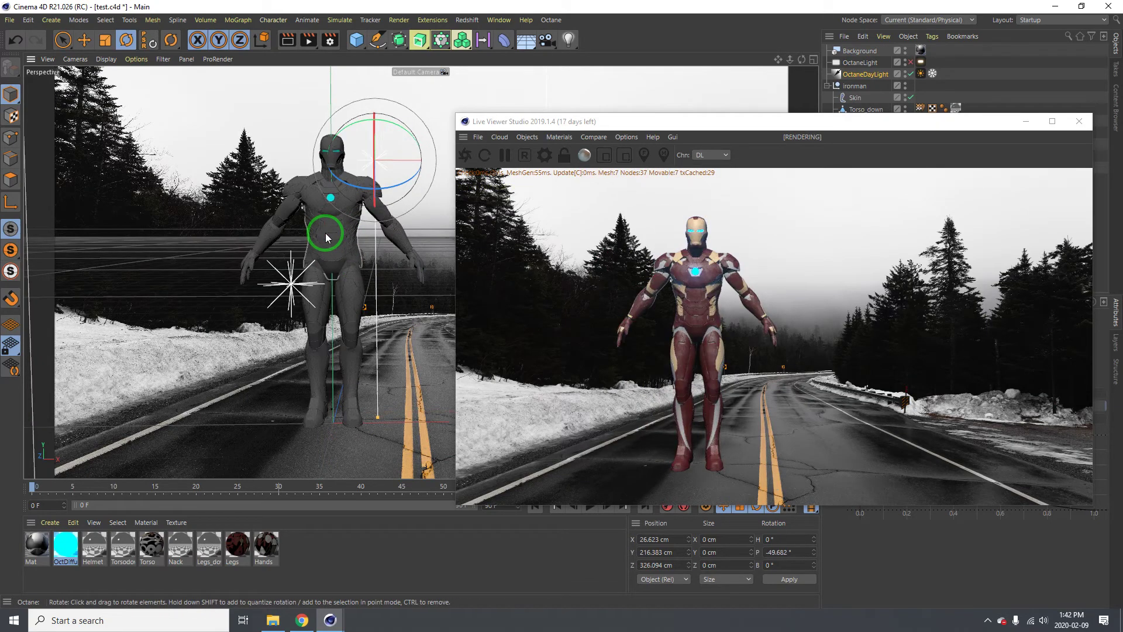
{"action": "scroll", "coordinate": [325, 232], "scroll_direction": "up", "scroll_amount": 6}
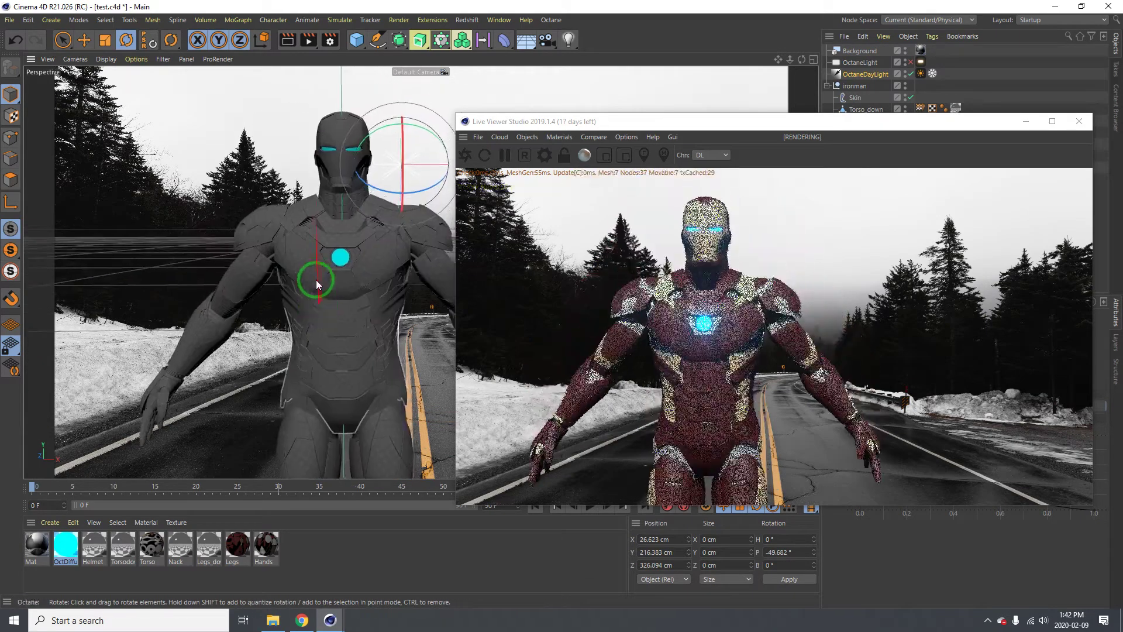
{"action": "scroll", "coordinate": [317, 255], "scroll_direction": "up", "scroll_amount": 3}
{"action": "middle_click_drag", "start_coordinate": [328, 228], "coordinate": [292, 269], "text": "alt"}
{"action": "scroll", "coordinate": [293, 266], "scroll_direction": "up", "scroll_amount": 4}
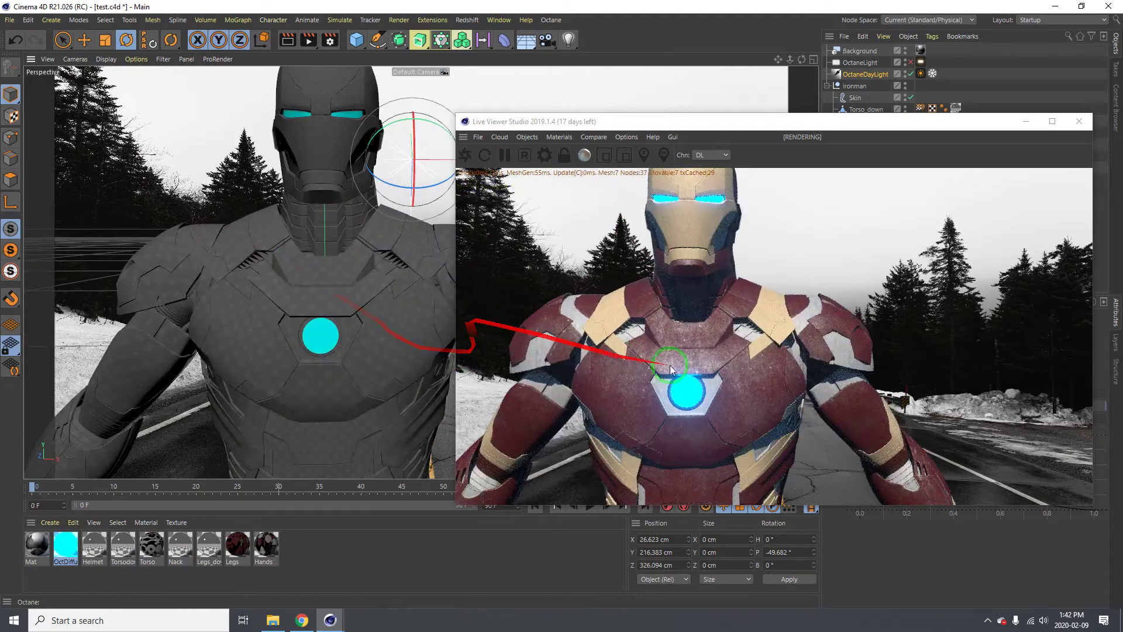
{"action": "middle_click_drag", "start_coordinate": [287, 251], "coordinate": [297, 308], "text": "alt"}
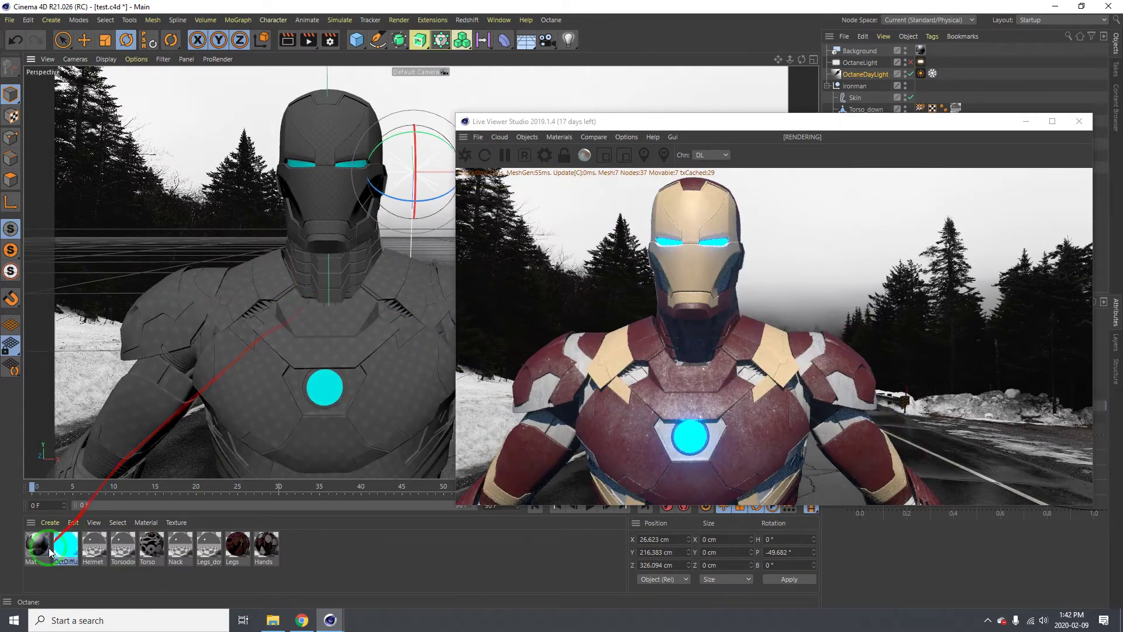
Step: Replace the Mat background material's colour texture with the city skyline image 492726 from Downloads
{"action": "double_click", "coordinate": [50, 551]}
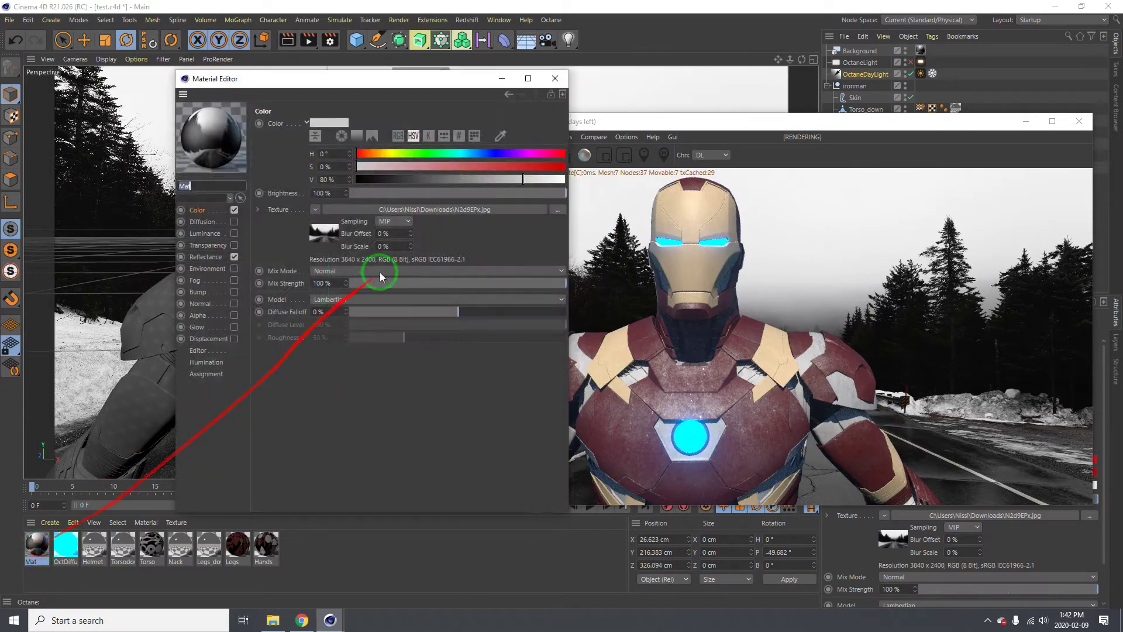
{"action": "left_click", "coordinate": [553, 212]}
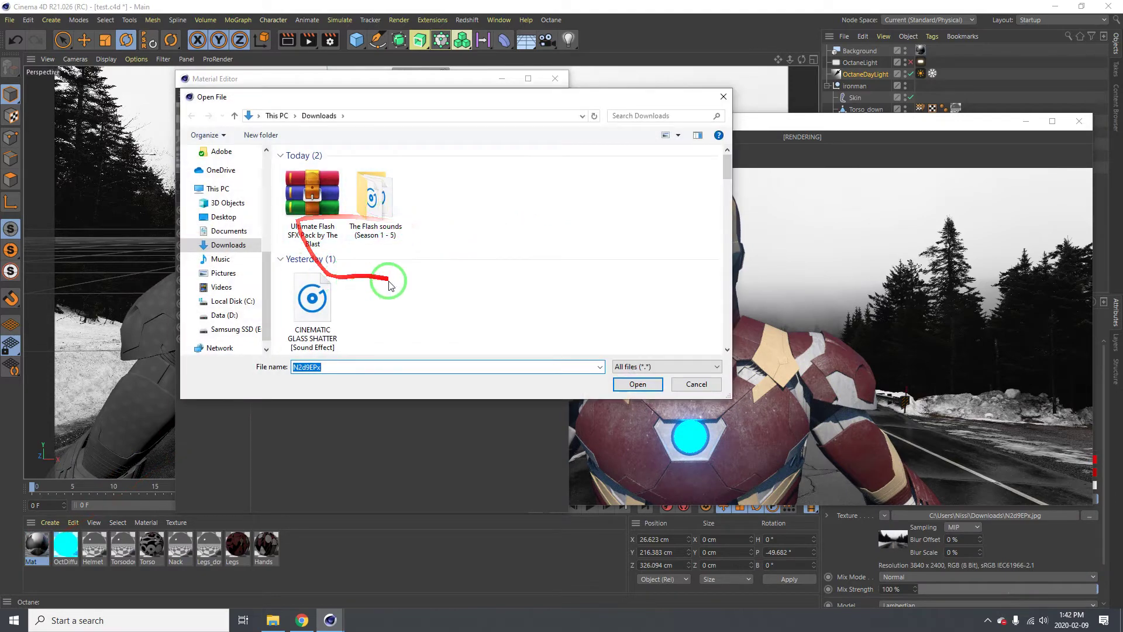
{"action": "scroll", "coordinate": [469, 281], "scroll_direction": "down", "scroll_amount": 3}
{"action": "scroll", "coordinate": [475, 281], "scroll_direction": "down", "scroll_amount": 3}
{"action": "scroll", "coordinate": [485, 282], "scroll_direction": "down", "scroll_amount": 3}
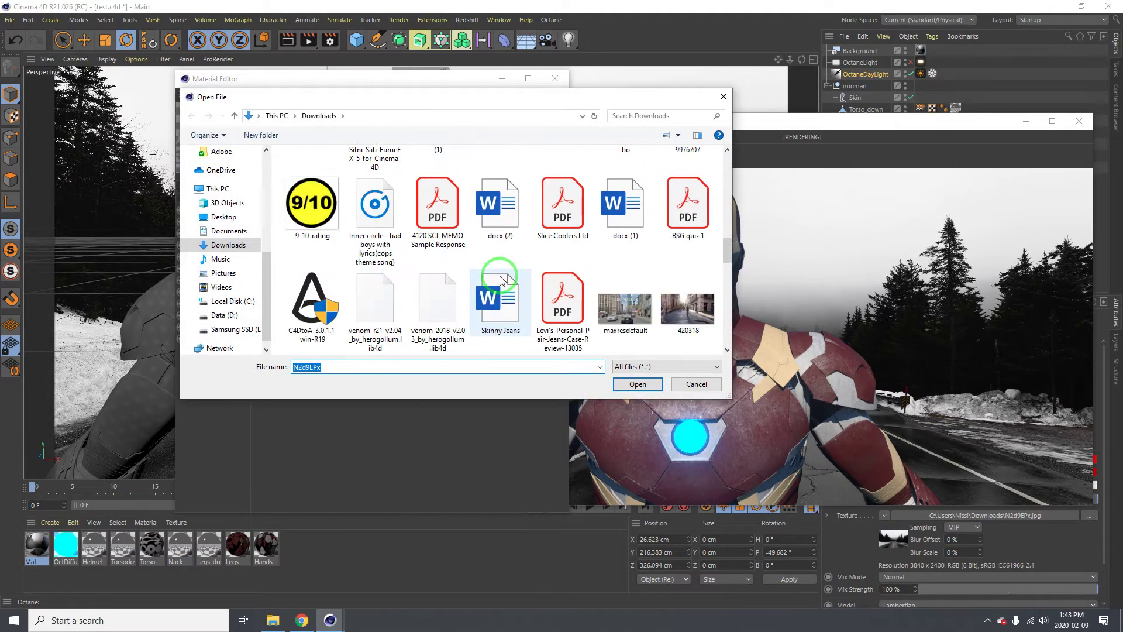
{"action": "scroll", "coordinate": [522, 285], "scroll_direction": "down", "scroll_amount": 1}
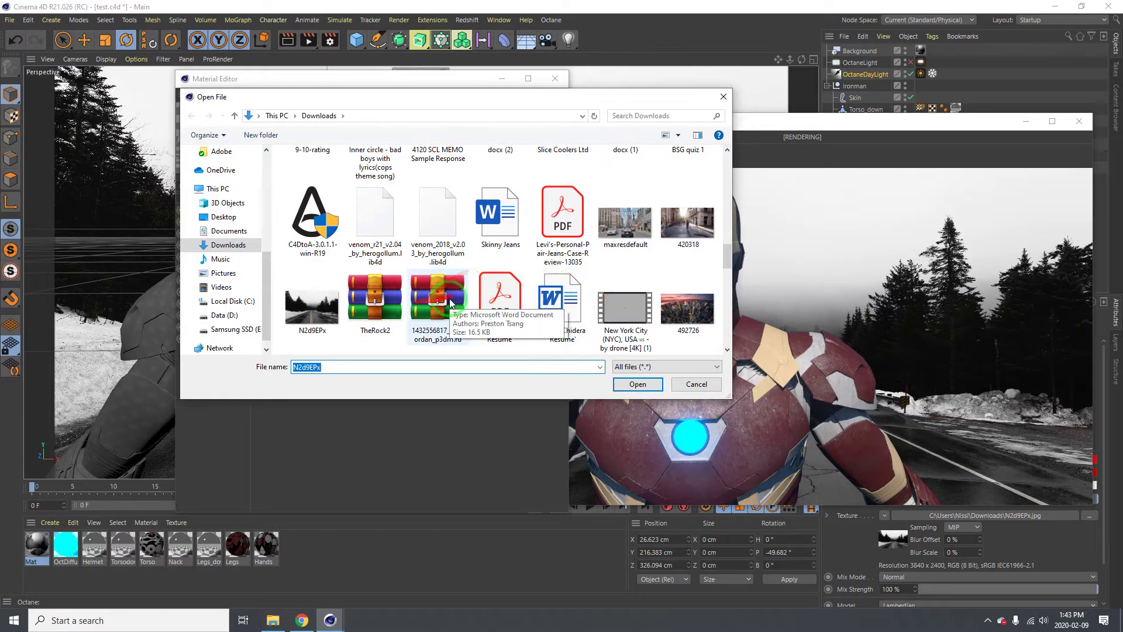
{"action": "scroll", "coordinate": [639, 313], "scroll_direction": "down", "scroll_amount": 3}
{"action": "scroll", "coordinate": [643, 275], "scroll_direction": "up", "scroll_amount": 1}
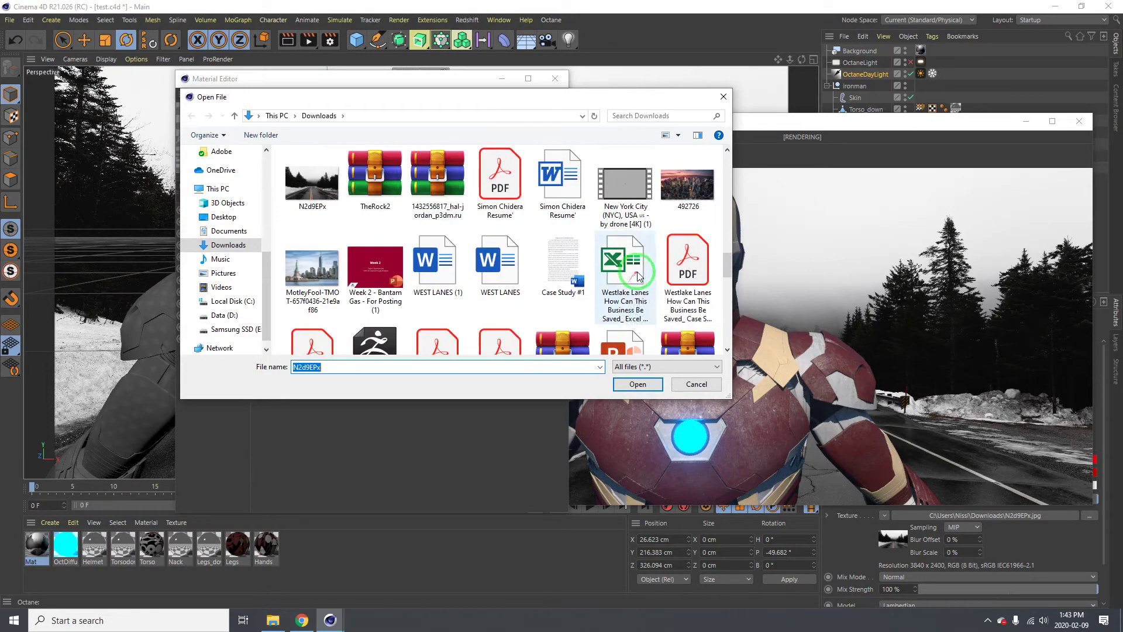
{"action": "double_click", "coordinate": [694, 187]}
{"action": "left_click", "coordinate": [646, 362]}
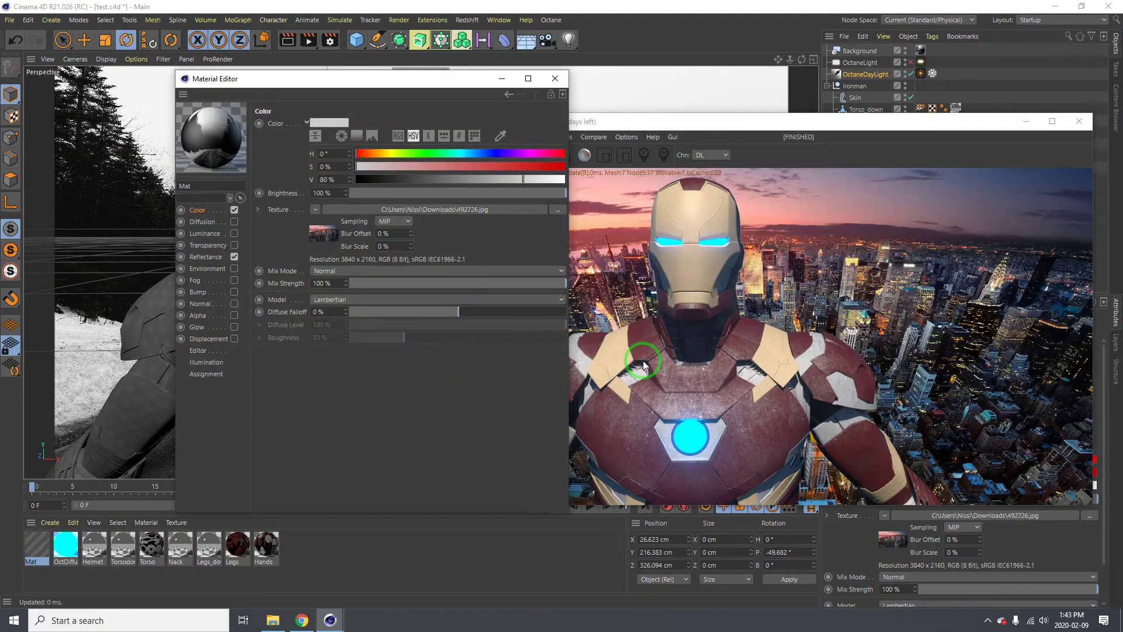
{"action": "left_click", "coordinate": [553, 80]}
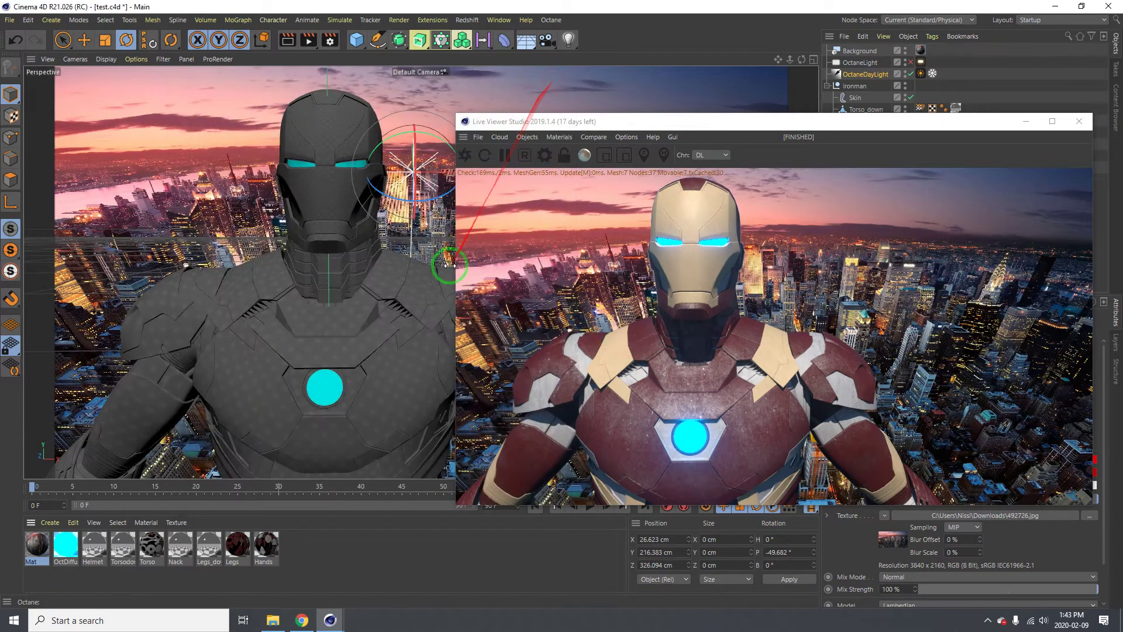
Step: Rotate the OctaneDayLight to a pitch of about -17°
{"action": "left_click_drag", "start_coordinate": [357, 254], "coordinate": [307, 289], "text": "alt"}
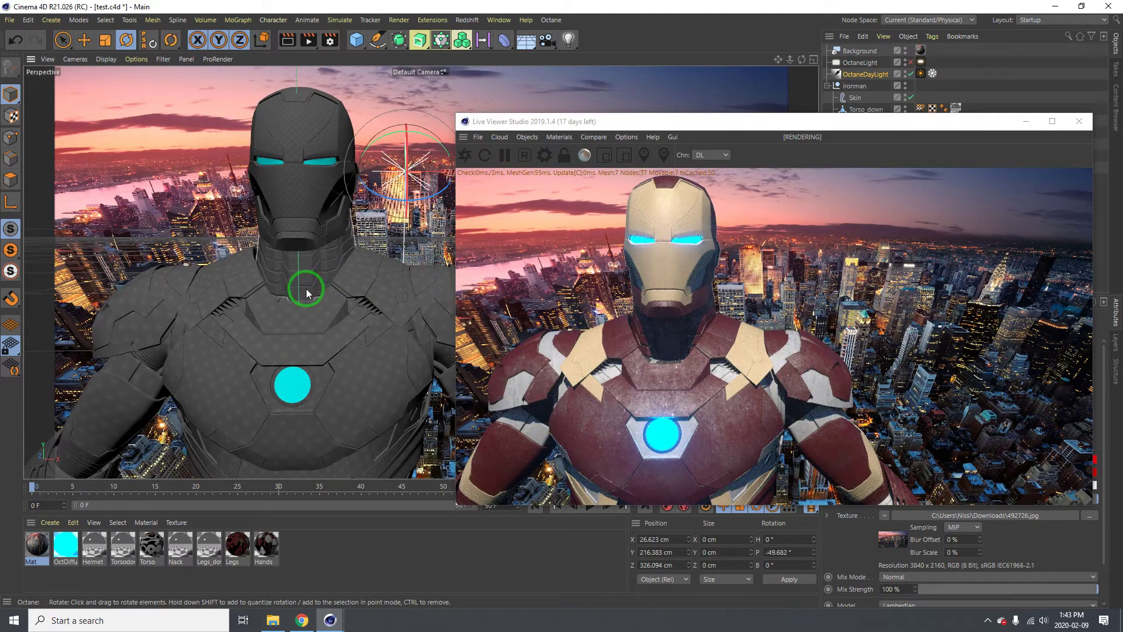
{"action": "left_click_drag", "start_coordinate": [403, 169], "coordinate": [391, 203]}
{"action": "middle_click_drag", "start_coordinate": [342, 314], "coordinate": [294, 303], "text": "alt"}
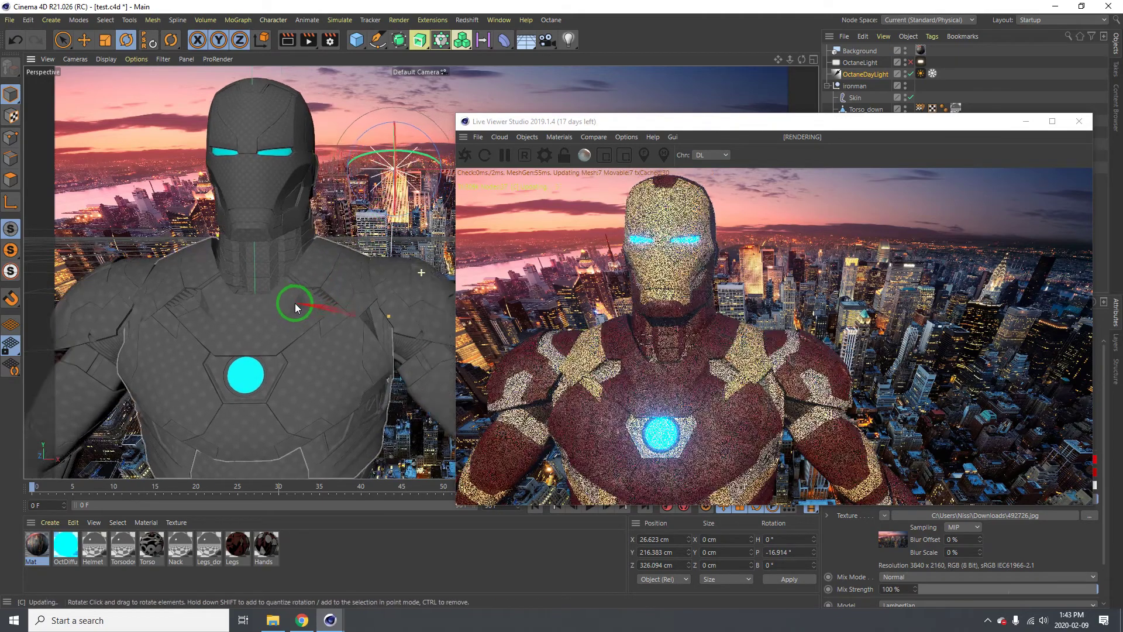
Step: Examine the Iron Man render against the city skyline from several distances and angles
{"action": "left_click_drag", "start_coordinate": [295, 303], "coordinate": [242, 323], "text": "alt"}
{"action": "scroll", "coordinate": [233, 327], "scroll_direction": "down", "scroll_amount": 5}
{"action": "middle_click_drag", "start_coordinate": [233, 358], "coordinate": [266, 210], "text": "alt"}
{"action": "scroll", "coordinate": [260, 232], "scroll_direction": "down", "scroll_amount": 5}
{"action": "left_click_drag", "start_coordinate": [260, 236], "coordinate": [262, 236], "text": "alt"}
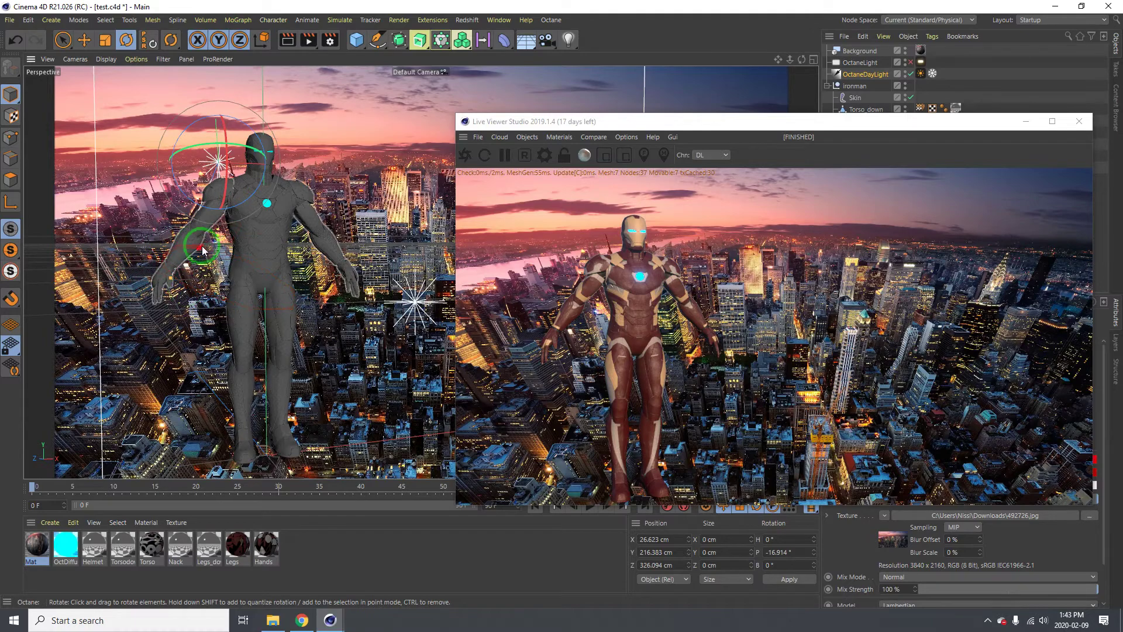
{"action": "middle_click_drag", "start_coordinate": [210, 246], "coordinate": [207, 281], "text": "alt"}
{"action": "scroll", "coordinate": [248, 269], "scroll_direction": "up", "scroll_amount": 3}
{"action": "mouse_move", "coordinate": [256, 265]}
{"action": "right_mouse_down", "text": "alt"}
{"action": "mouse_move", "coordinate": [251, 239]}
{"action": "mouse_move", "coordinate": [221, 270]}
{"action": "mouse_move", "coordinate": [255, 275]}
{"action": "right_mouse_up", "text": "alt"}
{"action": "left_click_drag", "start_coordinate": [255, 271], "coordinate": [243, 275], "text": "alt"}
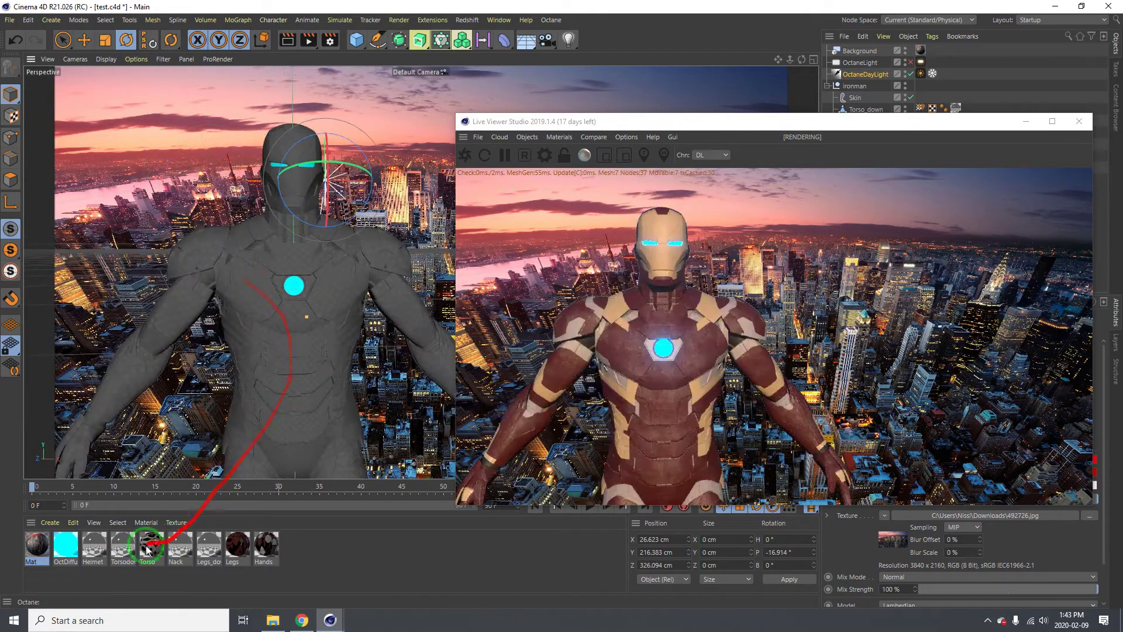
Step: Replace the Mat background material's colour texture with the image 19box-superJumbo from Downloads
{"action": "double_click", "coordinate": [36, 547]}
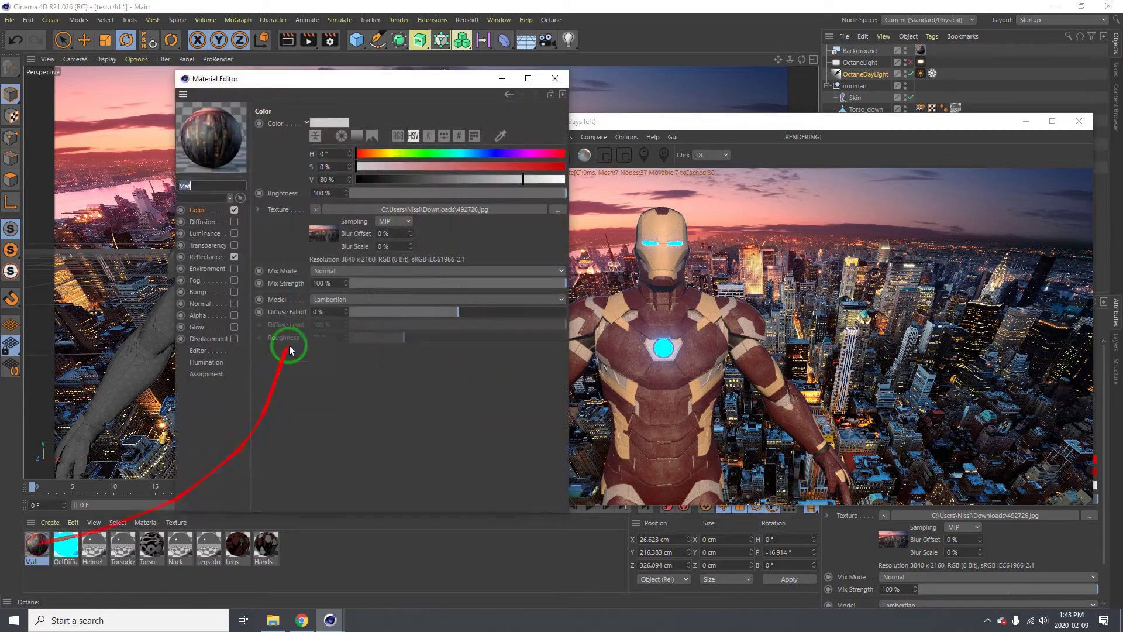
{"action": "left_click", "coordinate": [556, 210]}
{"action": "scroll", "coordinate": [451, 274], "scroll_direction": "down", "scroll_amount": 5}
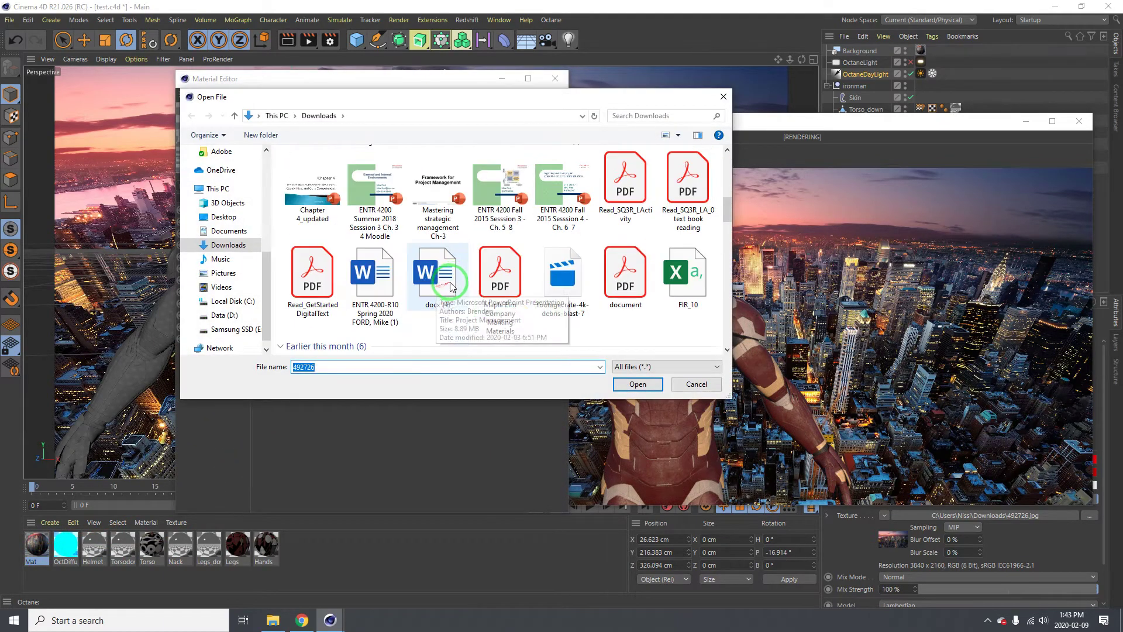
{"action": "scroll", "coordinate": [450, 282], "scroll_direction": "down", "scroll_amount": 4}
{"action": "left_click", "coordinate": [626, 302]}
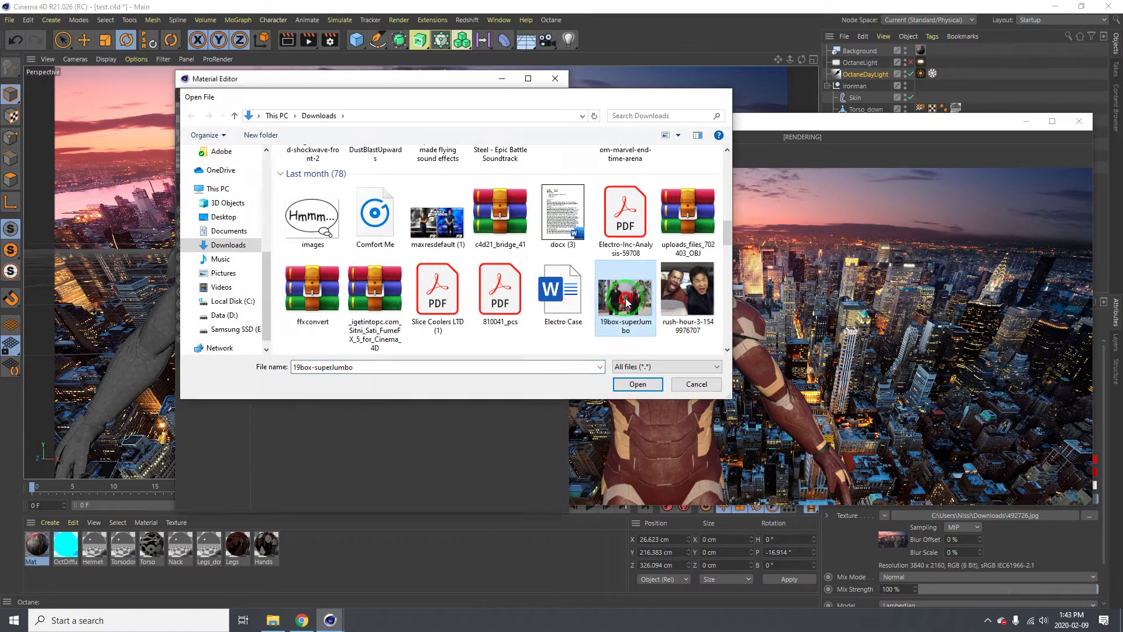
{"action": "double_click", "coordinate": [626, 301]}
{"action": "left_click", "coordinate": [647, 361]}
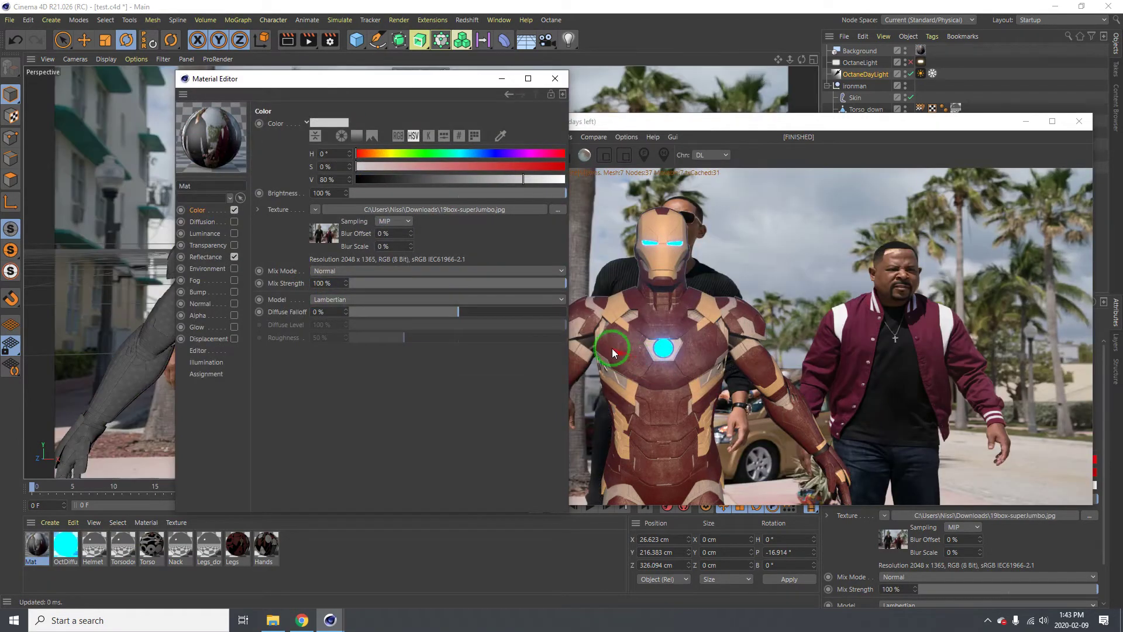
{"action": "left_click", "coordinate": [550, 83]}
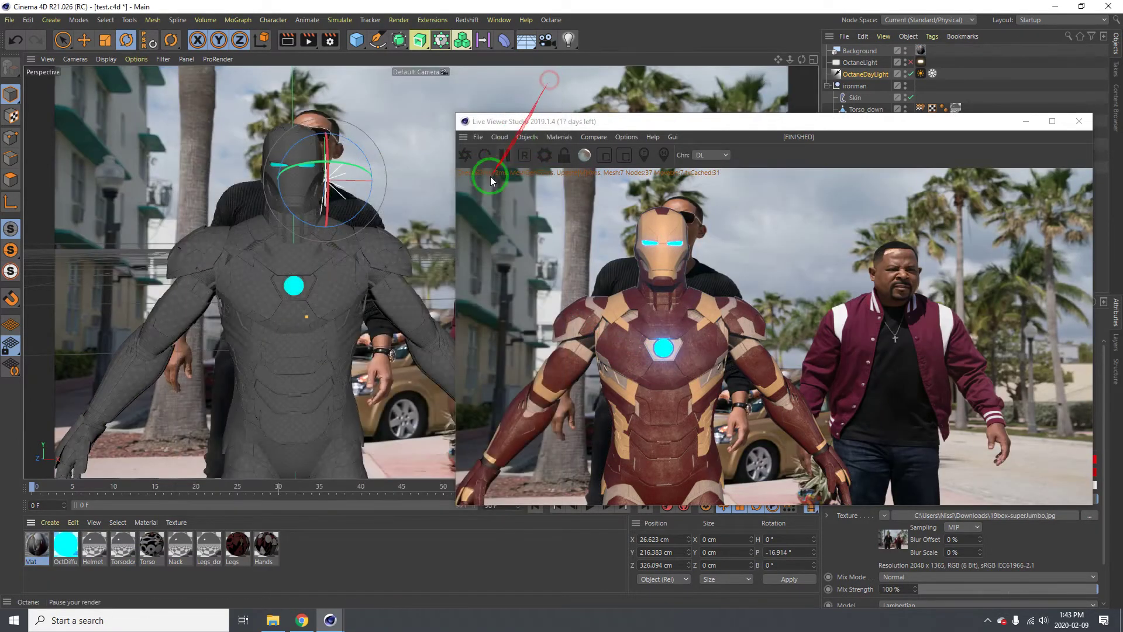
Step: Position Iron Man between the two men and rotate the OctaneDayLight to a heading of 5.5° and a pitch of about -43°
{"action": "middle_click_drag", "start_coordinate": [296, 271], "coordinate": [427, 286], "text": "alt"}
{"action": "left_click_drag", "start_coordinate": [426, 286], "coordinate": [387, 288]}
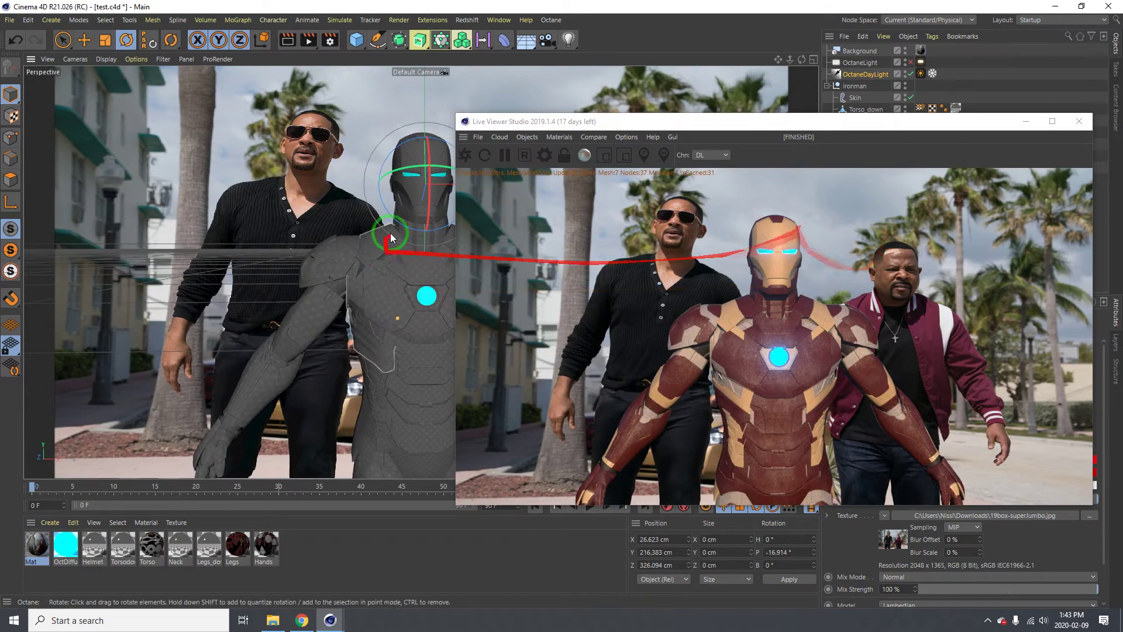
{"action": "left_click_drag", "start_coordinate": [435, 207], "coordinate": [428, 174]}
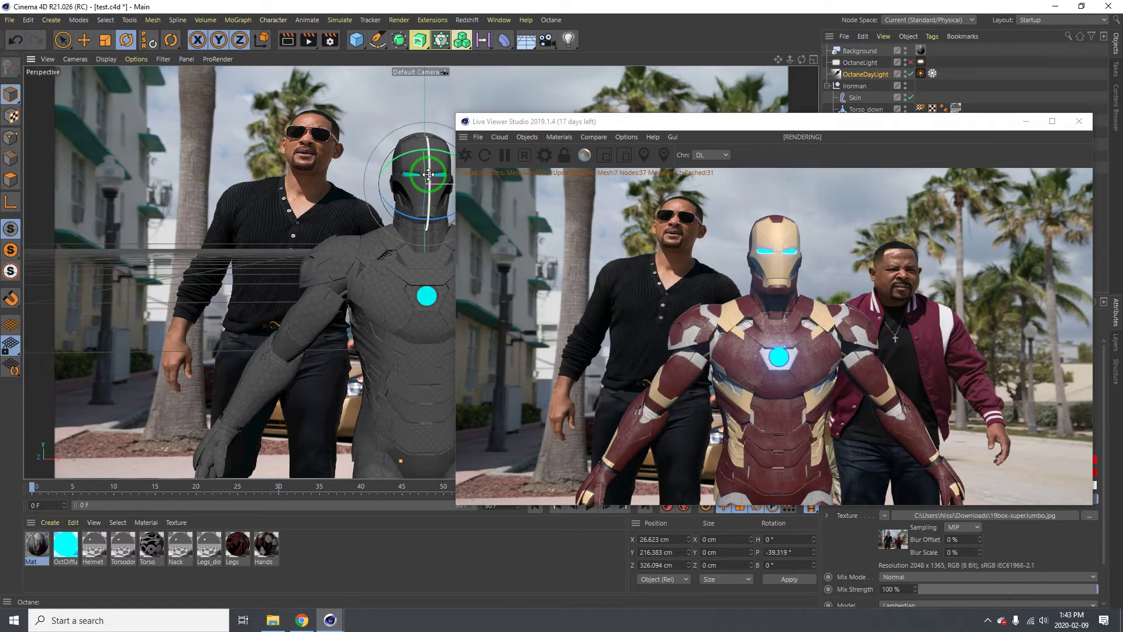
{"action": "left_click_drag", "start_coordinate": [422, 174], "coordinate": [447, 139]}
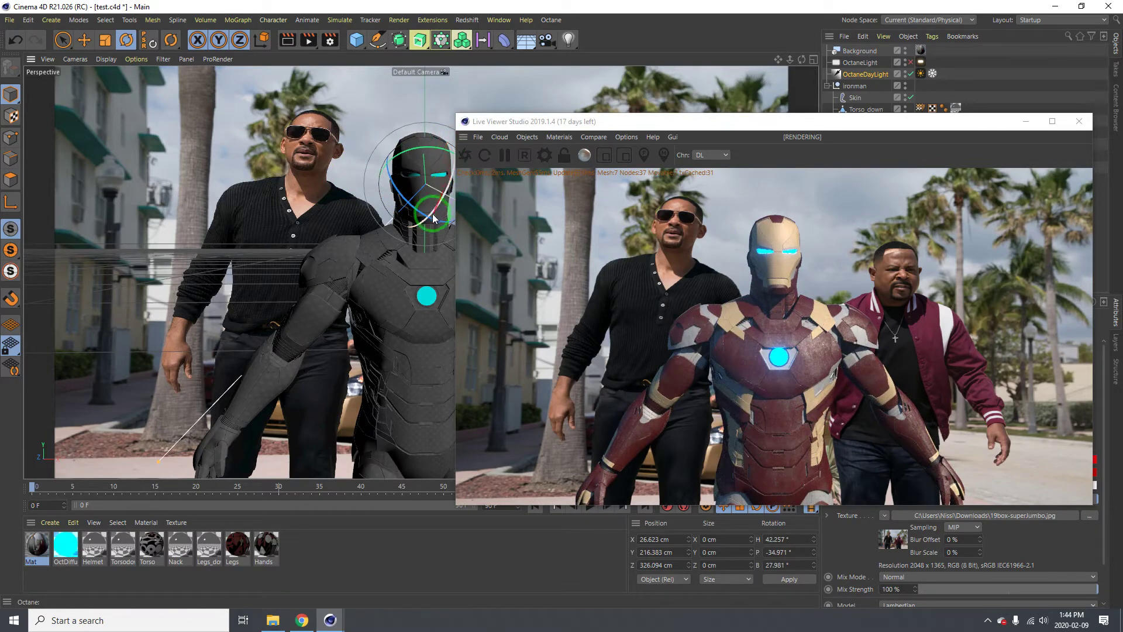
{"action": "left_click_drag", "start_coordinate": [411, 177], "coordinate": [390, 161]}
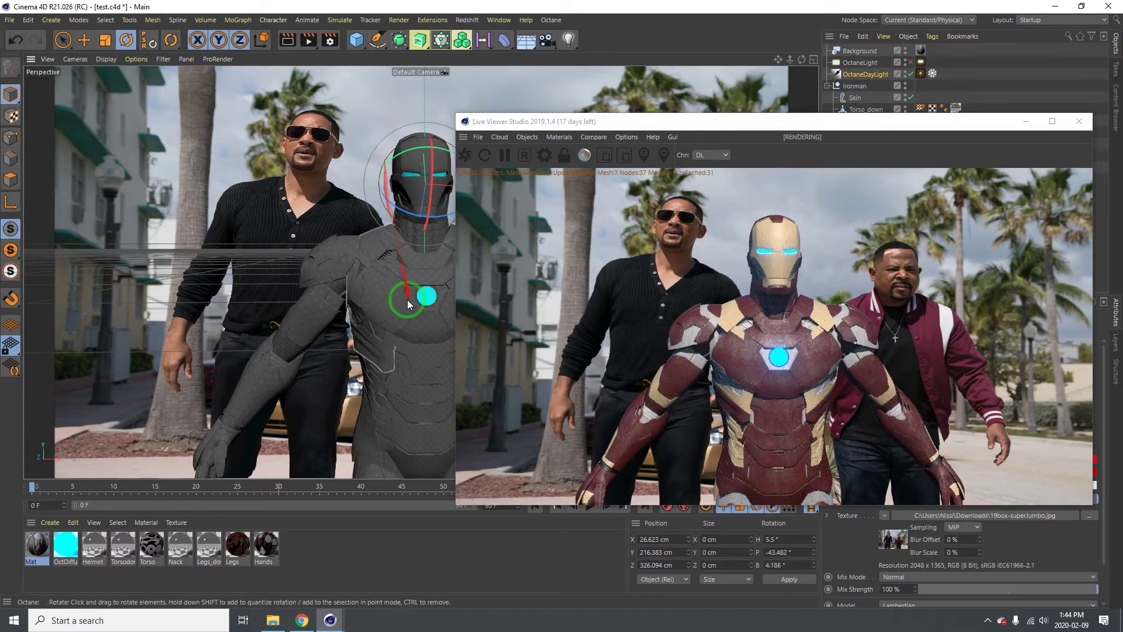
{"action": "left_click_drag", "start_coordinate": [395, 330], "coordinate": [671, 351]}
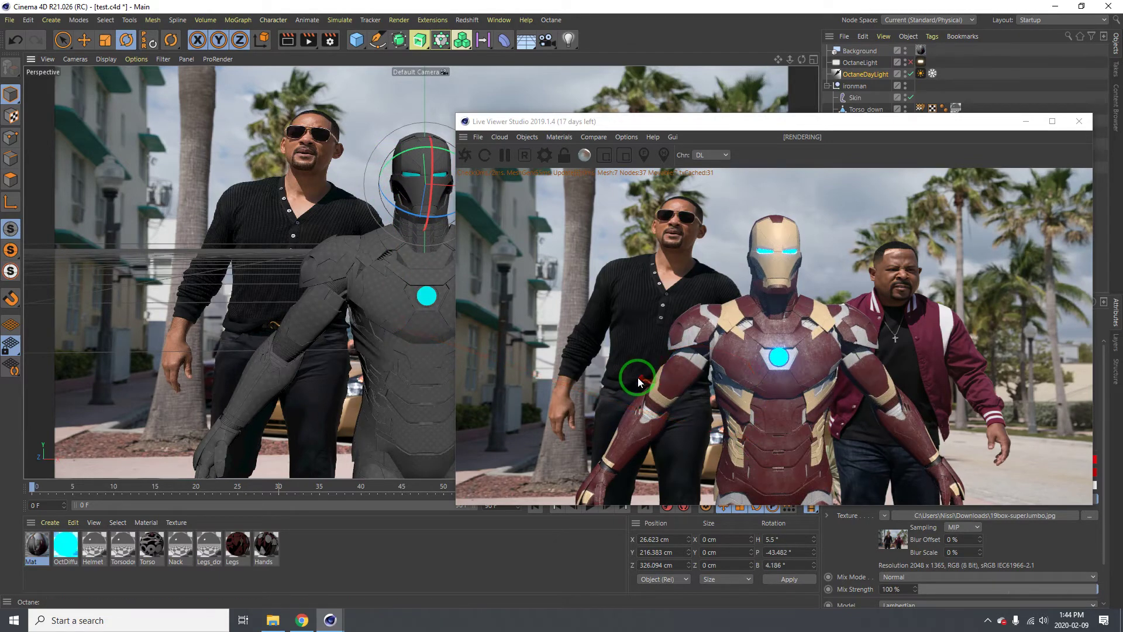
Step: Replace the Mat background material's colour texture with the street image 420318 from Downloads, without copying it to the project location
{"action": "double_click", "coordinate": [37, 545]}
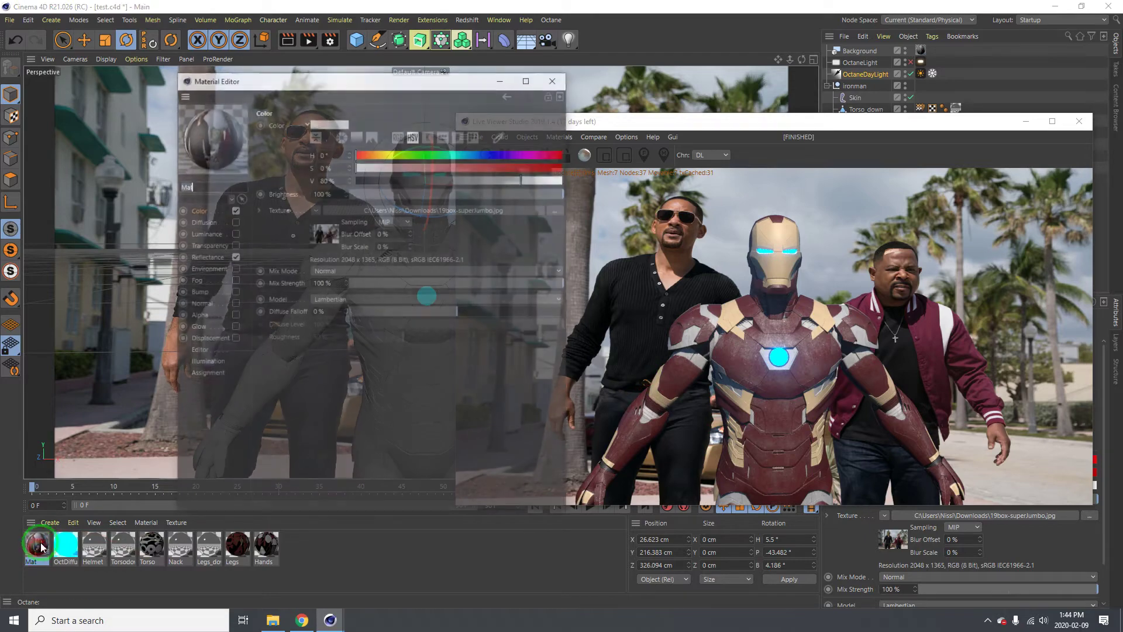
{"action": "left_click", "coordinate": [557, 211]}
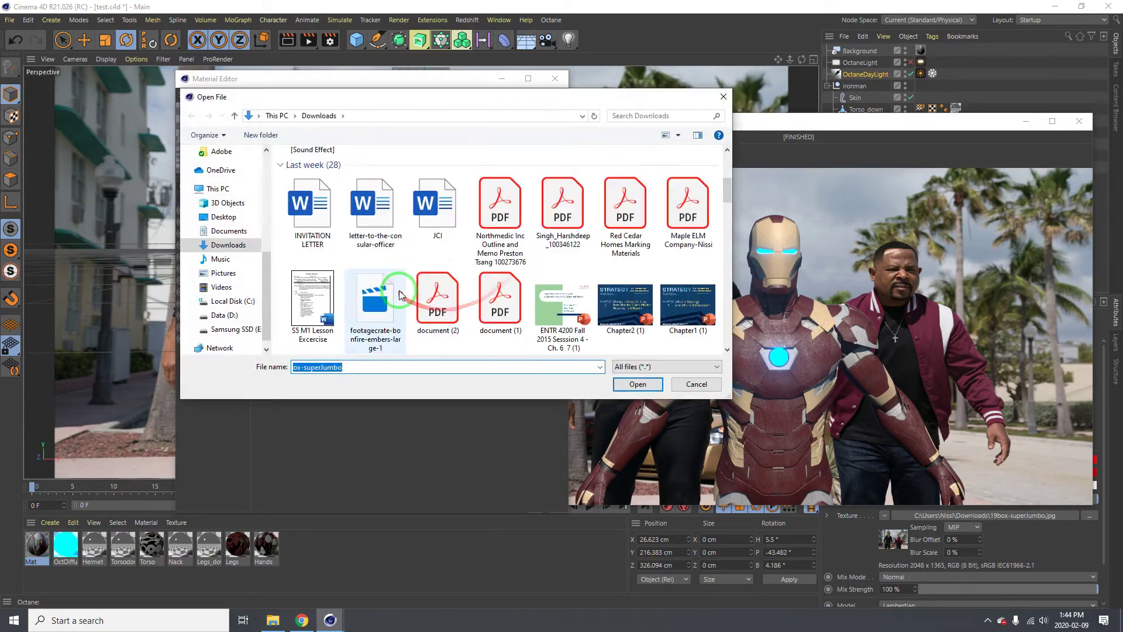
{"action": "scroll", "coordinate": [445, 281], "scroll_direction": "down", "scroll_amount": 5}
{"action": "scroll", "coordinate": [445, 281], "scroll_direction": "down", "scroll_amount": 3}
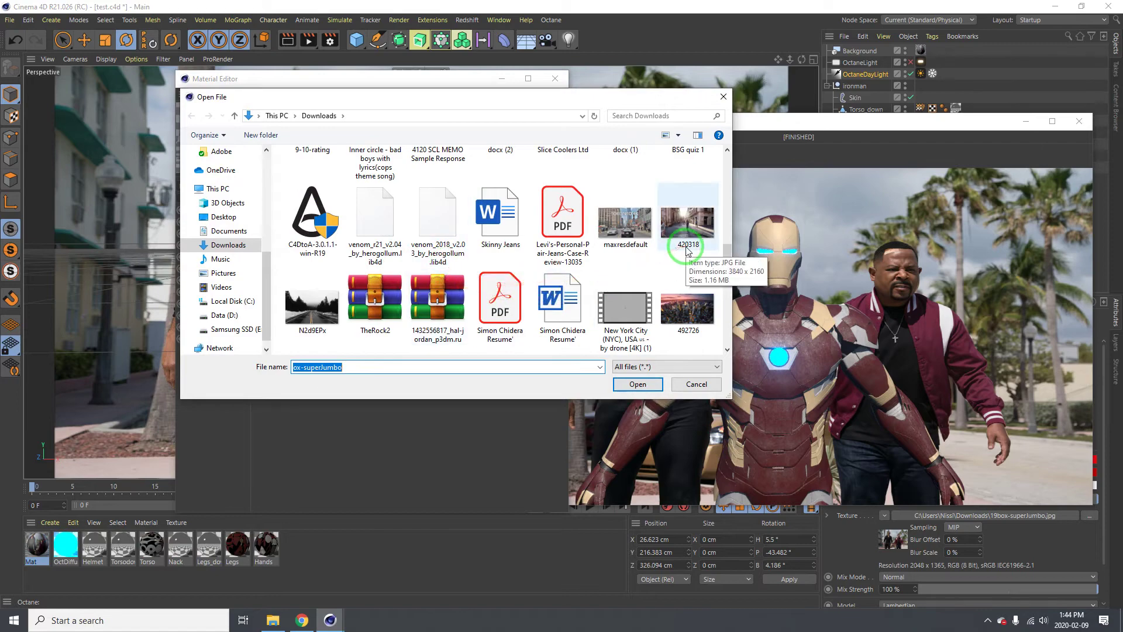
{"action": "scroll", "coordinate": [640, 253], "scroll_direction": "down", "scroll_amount": 3}
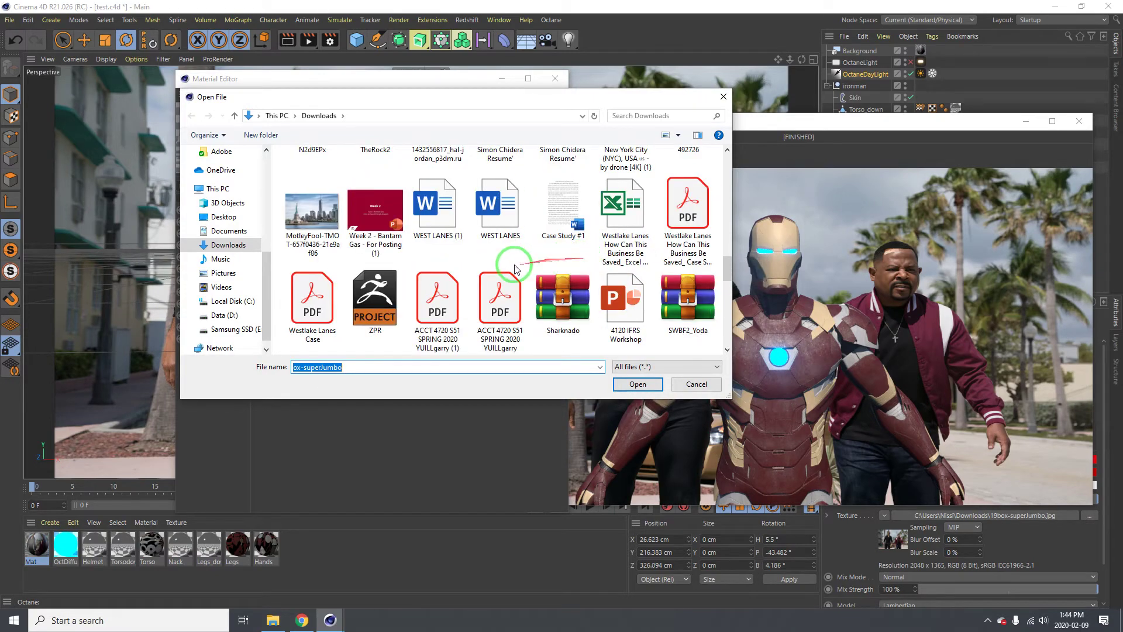
{"action": "scroll", "coordinate": [514, 269], "scroll_direction": "down", "scroll_amount": 5}
{"action": "scroll", "coordinate": [531, 267], "scroll_direction": "down", "scroll_amount": 6}
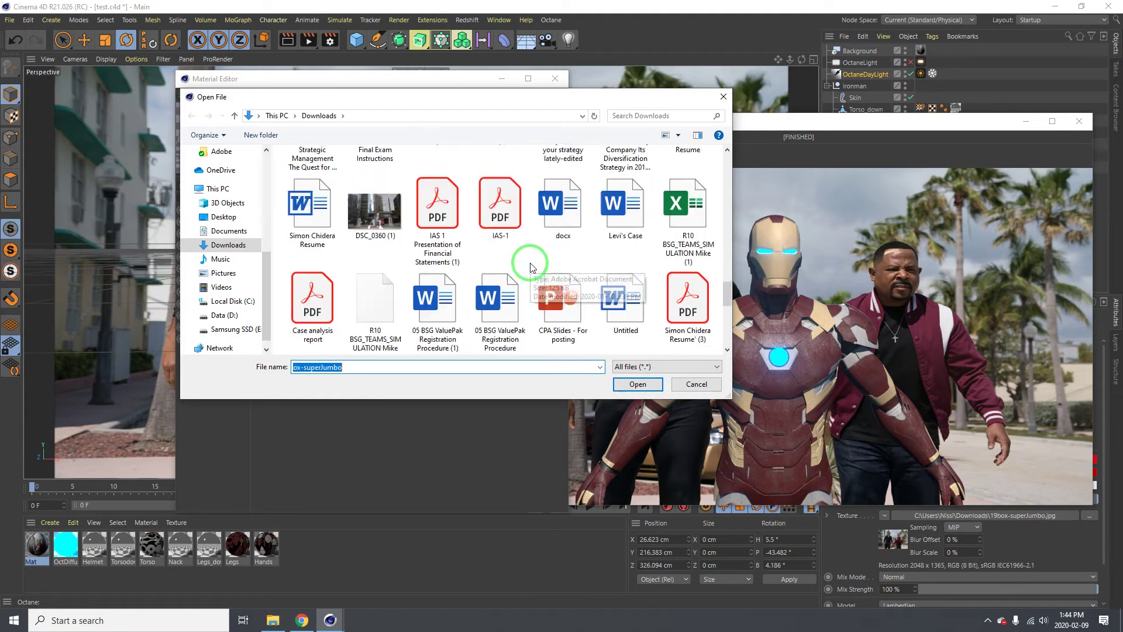
{"action": "scroll", "coordinate": [531, 267], "scroll_direction": "down", "scroll_amount": 10}
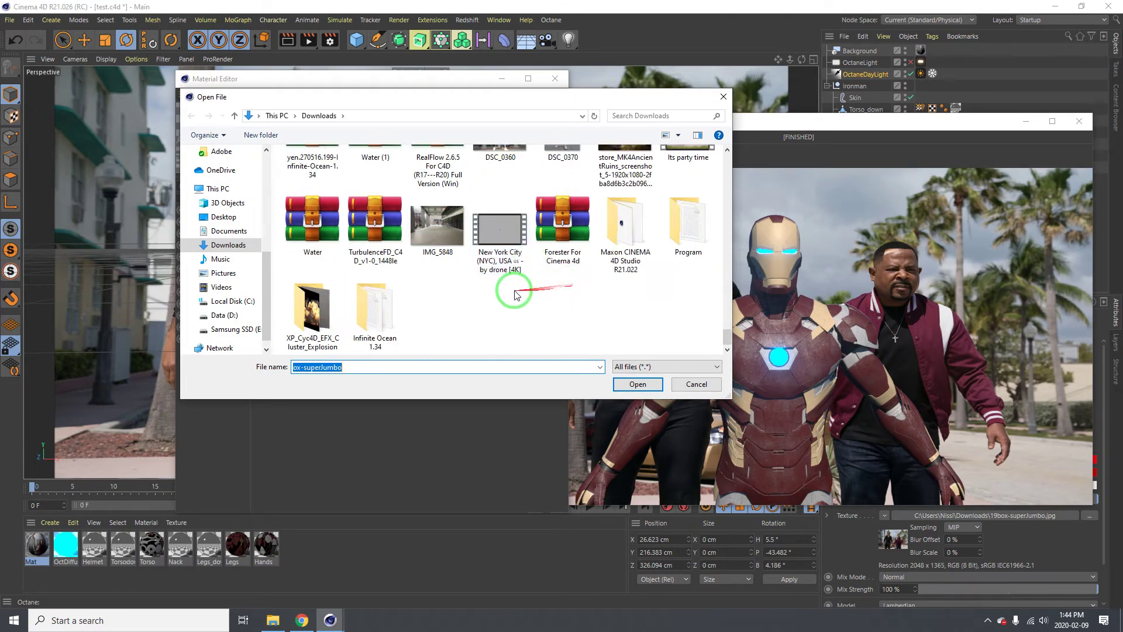
{"action": "scroll", "coordinate": [510, 292], "scroll_direction": "up", "scroll_amount": 15}
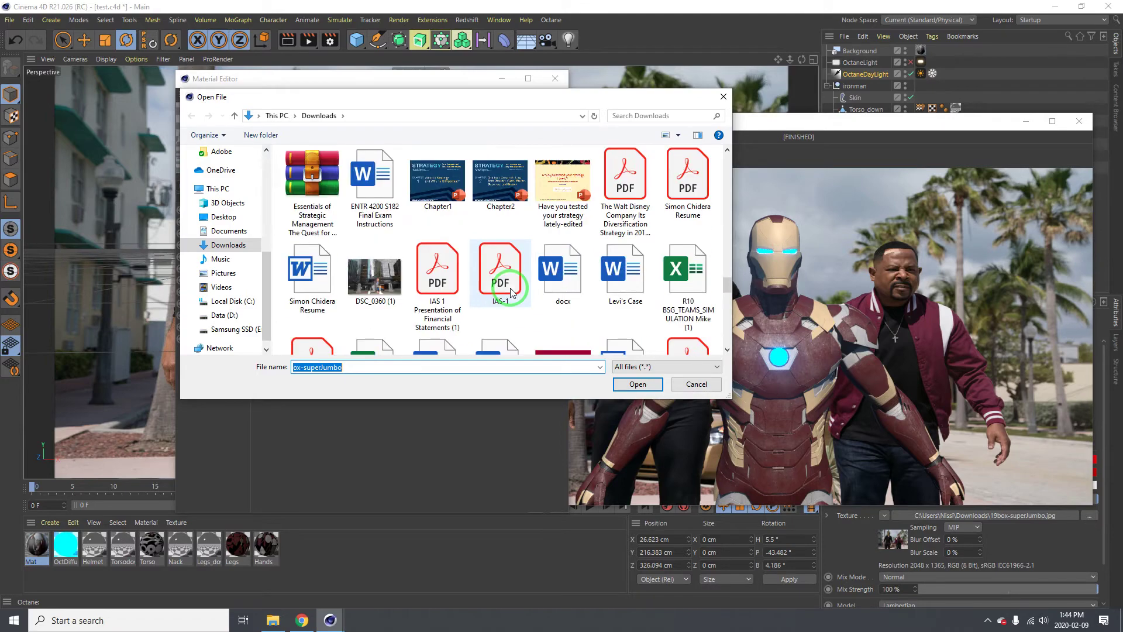
{"action": "scroll", "coordinate": [510, 287], "scroll_direction": "down", "scroll_amount": 3}
{"action": "scroll", "coordinate": [511, 287], "scroll_direction": "up", "scroll_amount": 3}
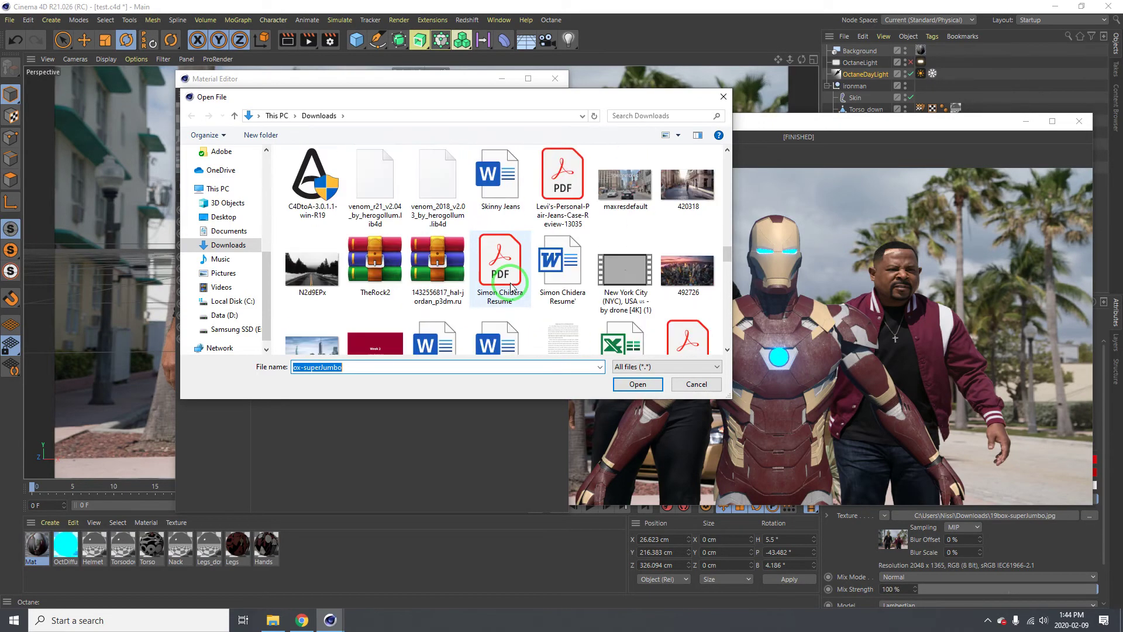
{"action": "scroll", "coordinate": [510, 287], "scroll_direction": "up", "scroll_amount": 3}
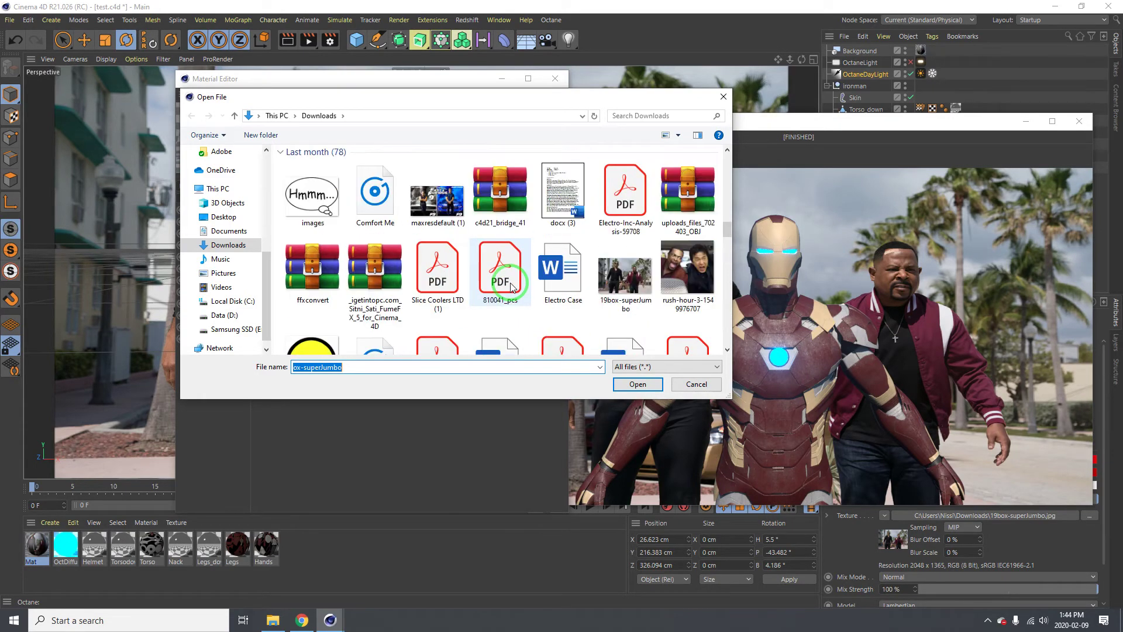
{"action": "scroll", "coordinate": [510, 286], "scroll_direction": "up", "scroll_amount": 10}
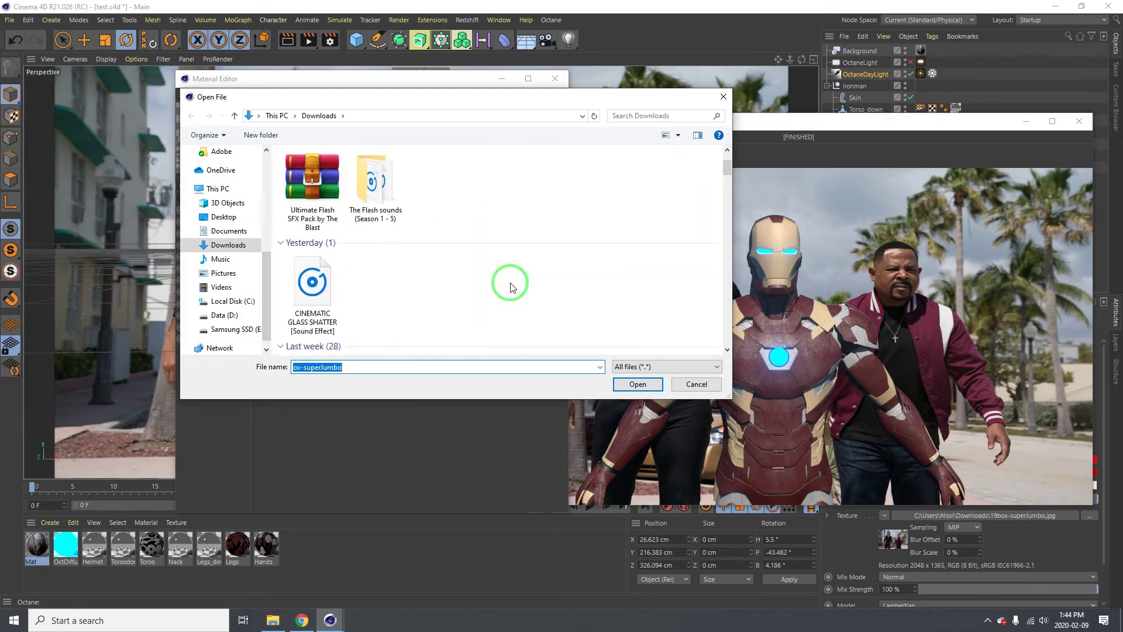
{"action": "scroll", "coordinate": [511, 287], "scroll_direction": "down", "scroll_amount": 10}
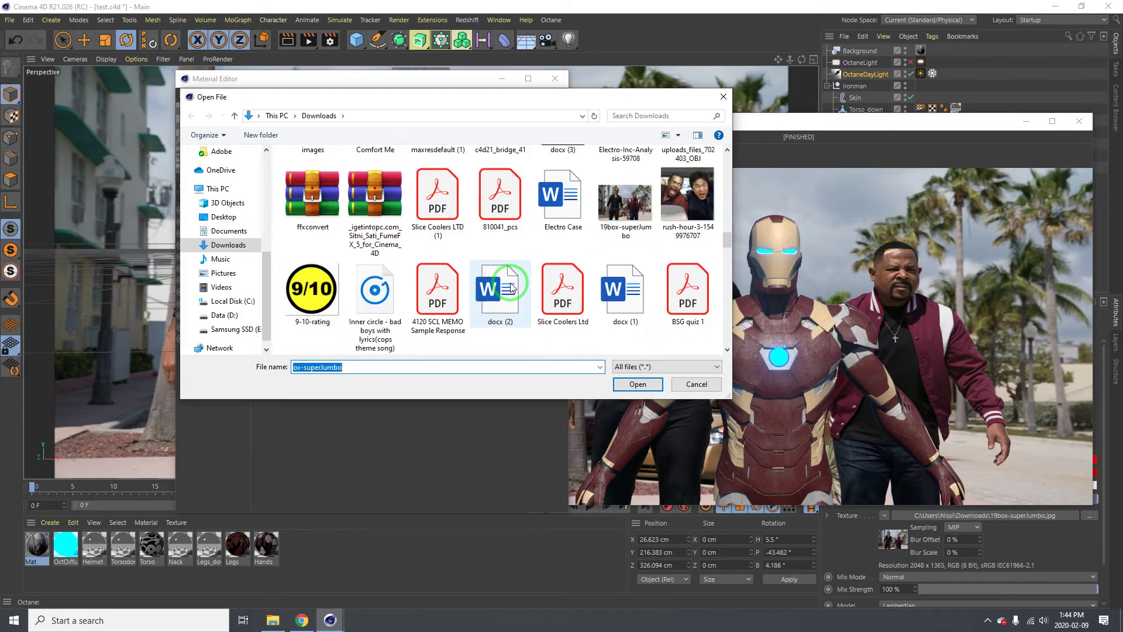
{"action": "scroll", "coordinate": [511, 286], "scroll_direction": "down", "scroll_amount": 1}
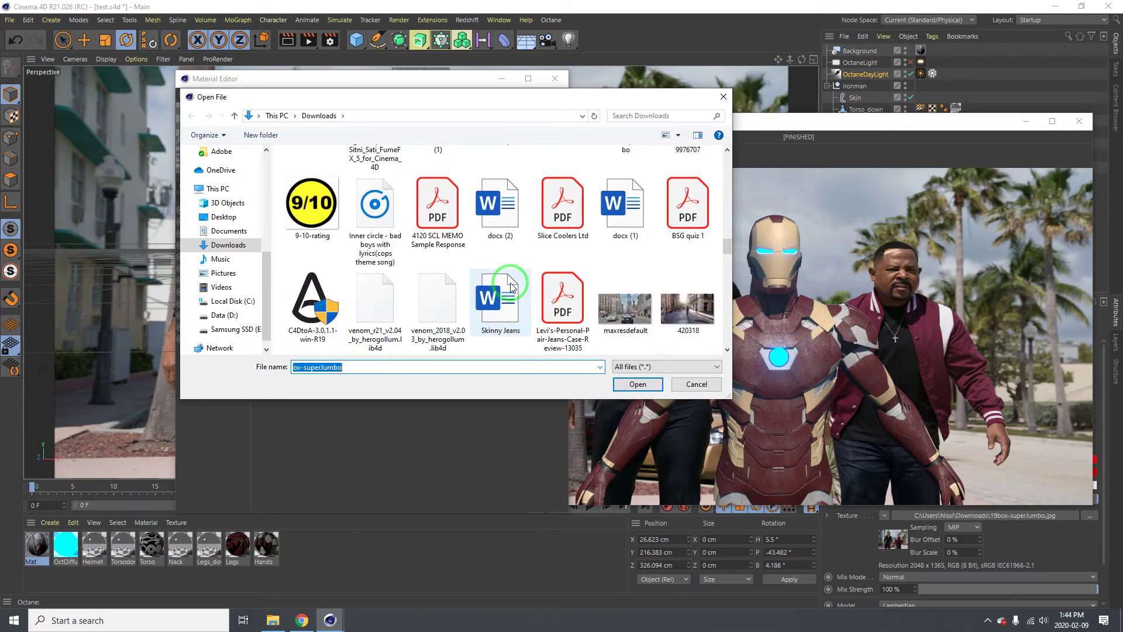
{"action": "double_click", "coordinate": [623, 310]}
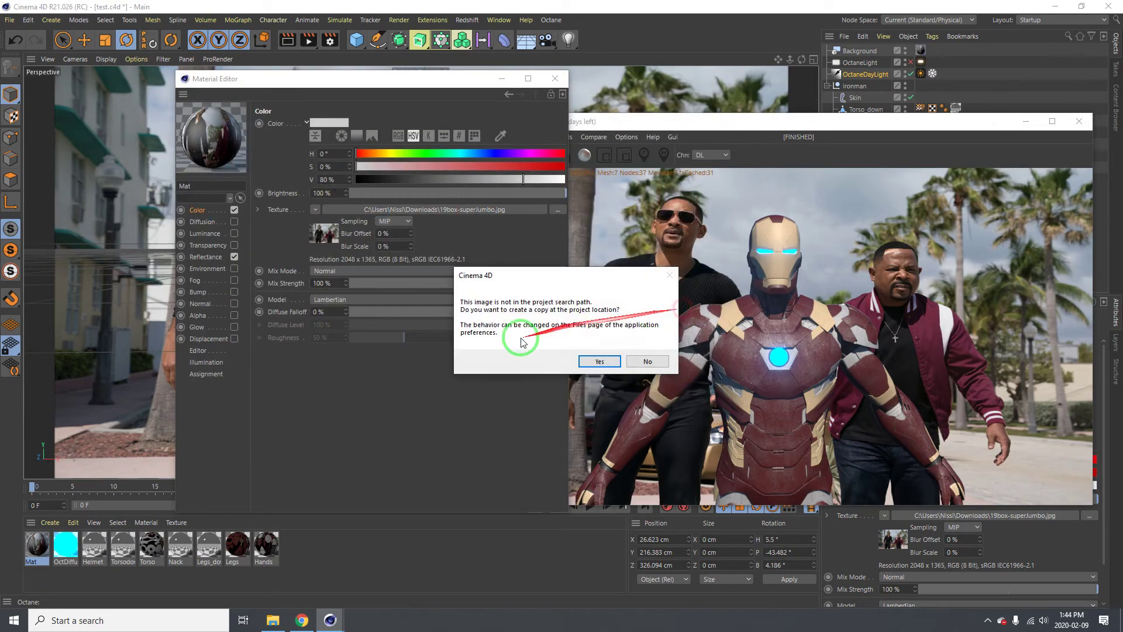
{"action": "left_click", "coordinate": [650, 363]}
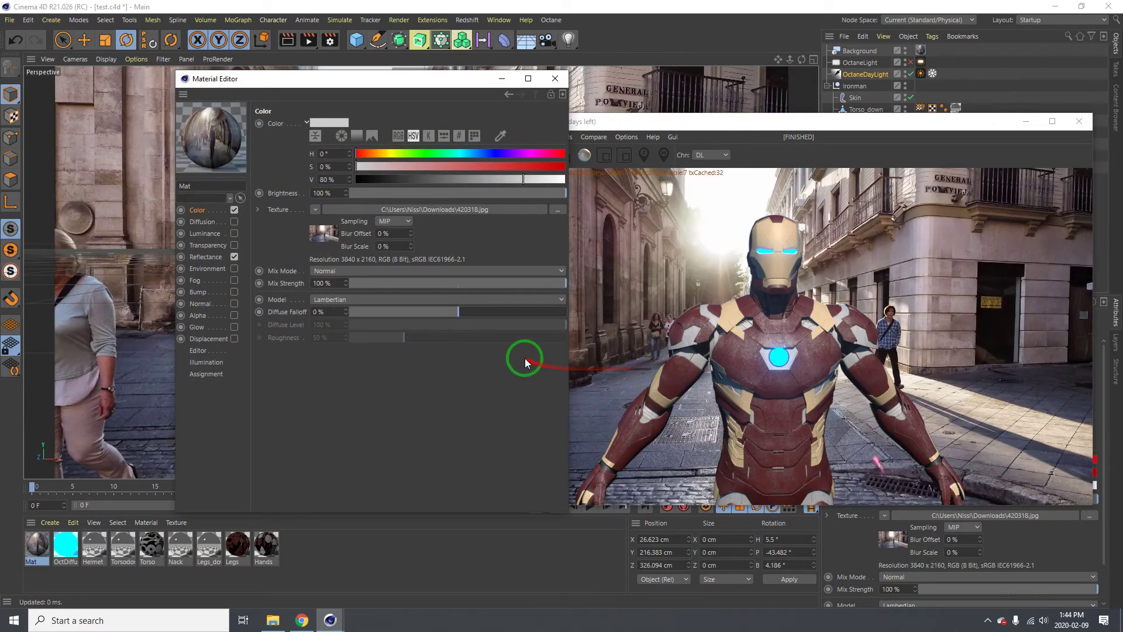
Step: Rotate the OctaneDayLight to a pitch of about -67° and a heading of about 10°, and frame Iron Man smaller in the street
{"action": "left_click_drag", "start_coordinate": [794, 349], "coordinate": [519, 332]}
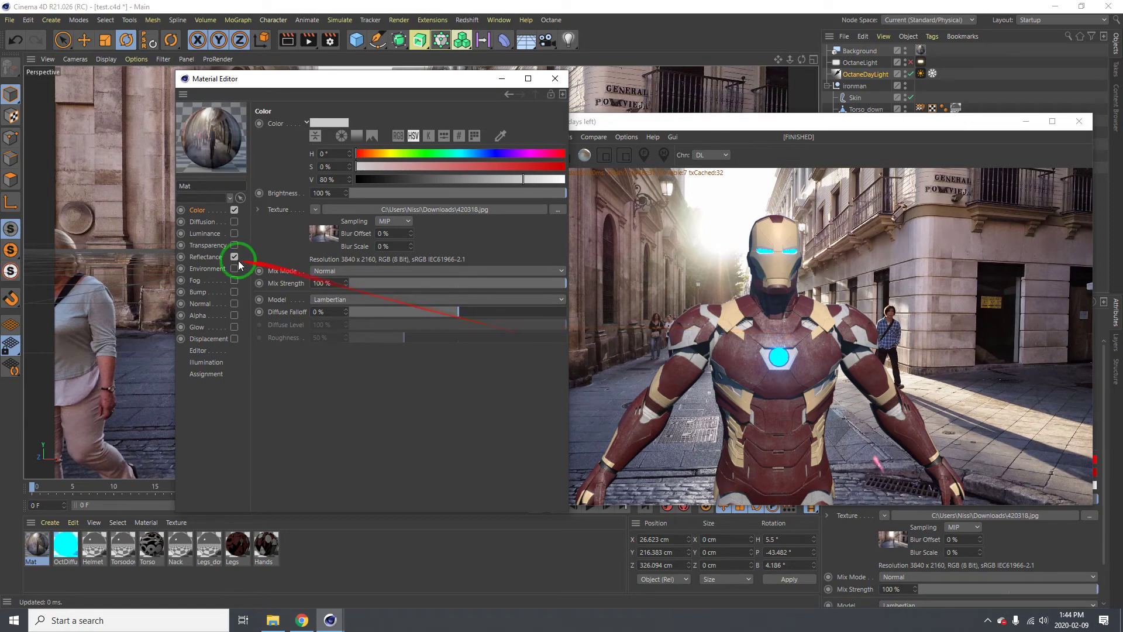
{"action": "left_click_drag", "start_coordinate": [375, 85], "coordinate": [486, 218]}
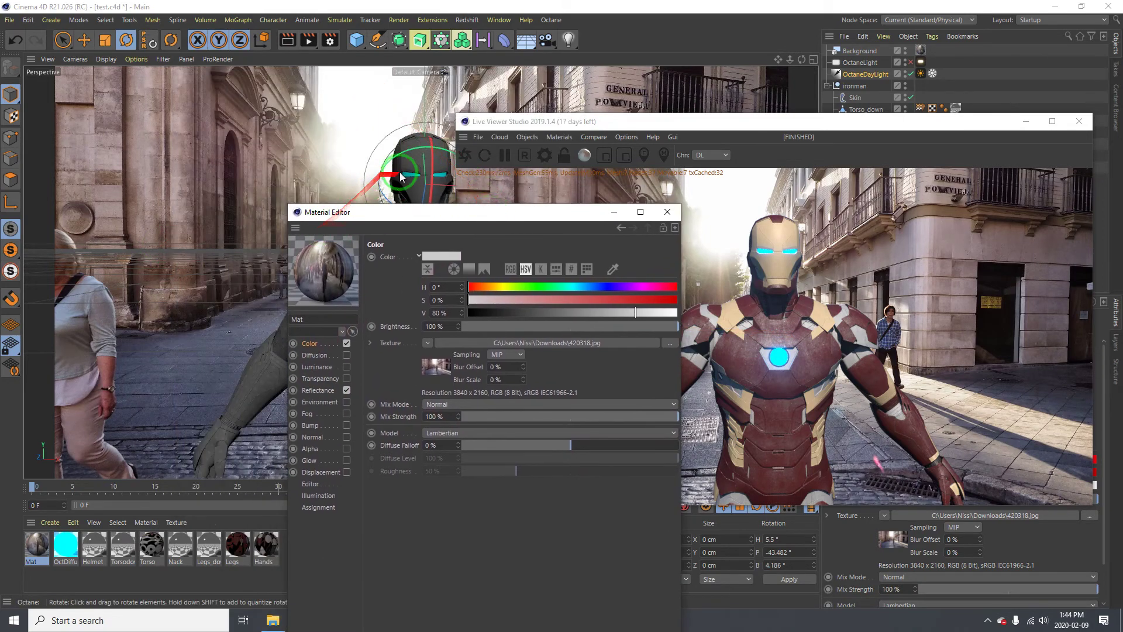
{"action": "left_click_drag", "start_coordinate": [421, 170], "coordinate": [430, 141]}
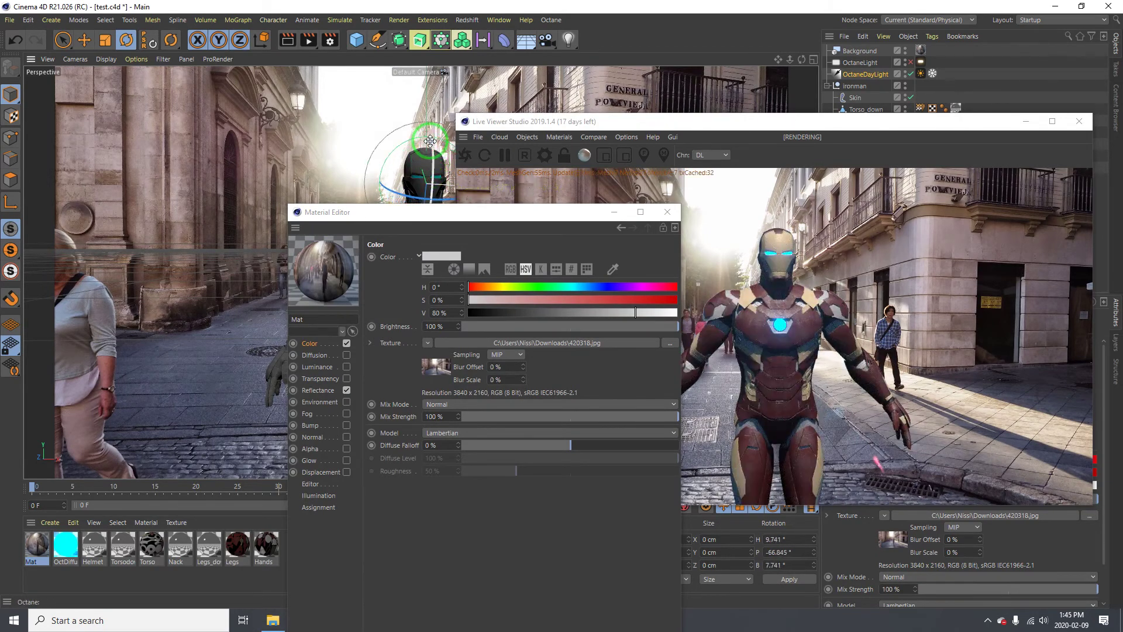
{"action": "left_click_drag", "start_coordinate": [499, 227], "coordinate": [355, 185]}
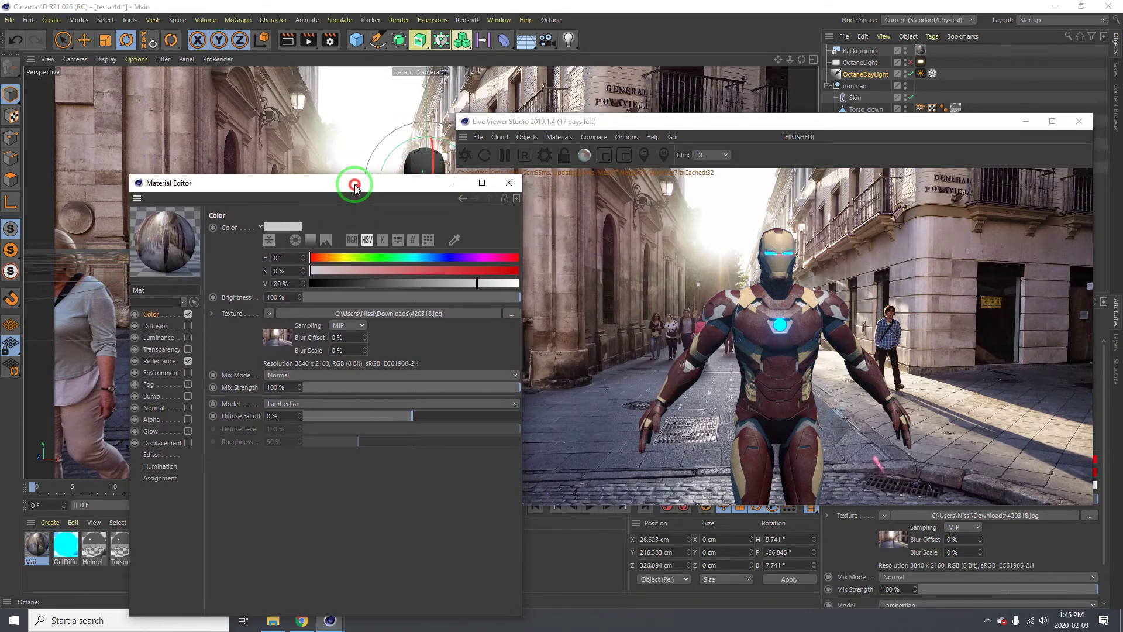
Step: Examine the Iron Man render against the street in a maximized Live Viewer, and restore the viewer to a floating window
{"action": "double_click", "coordinate": [706, 124]}
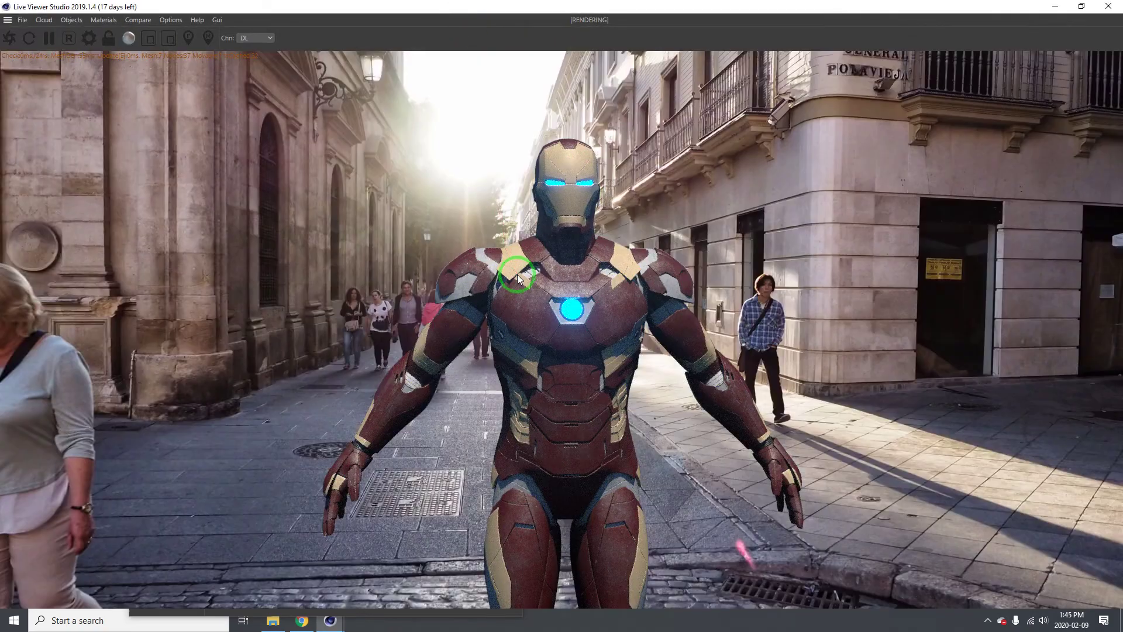
{"action": "left_click", "coordinate": [565, 315]}
{"action": "mouse_move", "coordinate": [595, 312]}
{"action": "left_mouse_down"}
{"action": "mouse_move", "coordinate": [579, 314]}
{"action": "mouse_move", "coordinate": [592, 313]}
{"action": "left_mouse_up"}
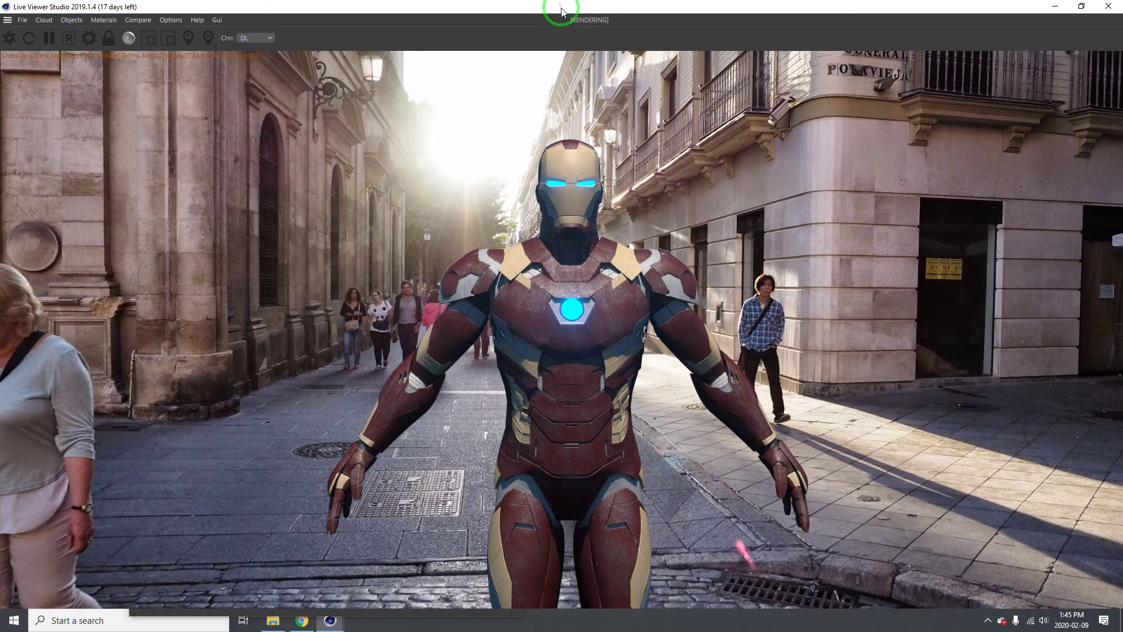
{"action": "left_click_drag", "start_coordinate": [561, 10], "coordinate": [601, 83]}
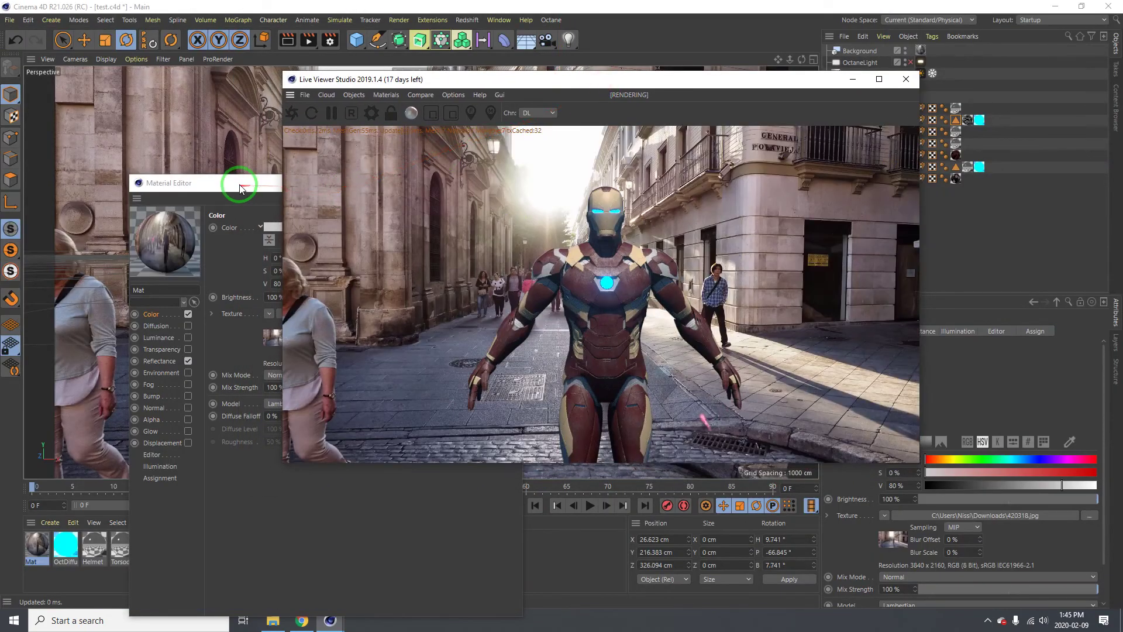
Step: Close the Material Editor and reframe Iron Man slightly turned, beside the cyclist in the middle of the street
{"action": "left_click", "coordinate": [240, 186]}
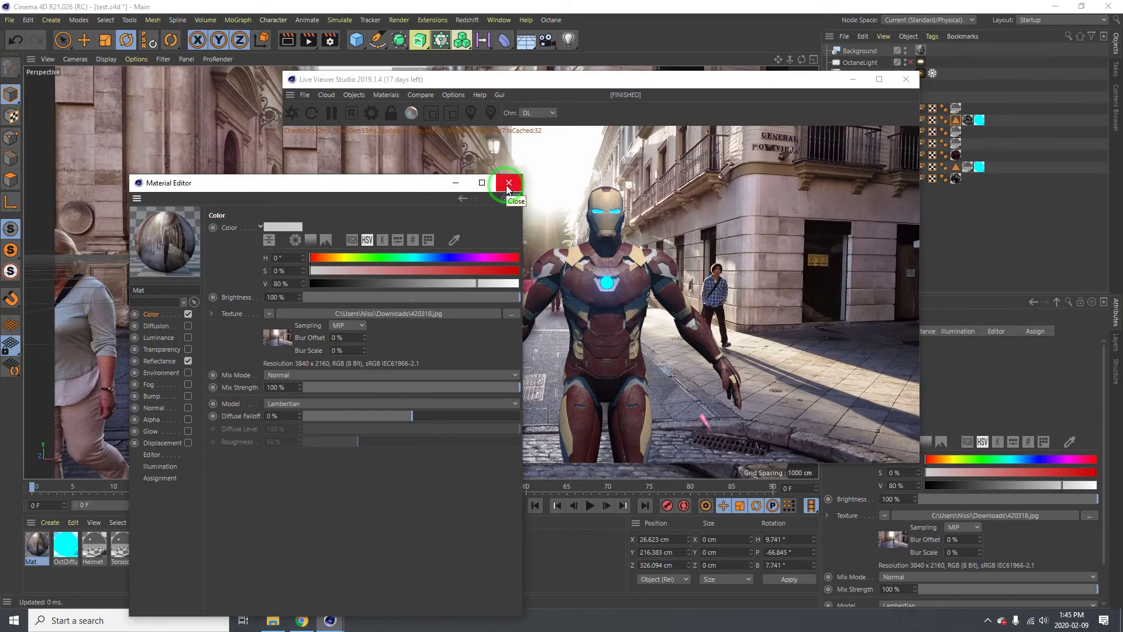
{"action": "left_click", "coordinate": [508, 184]}
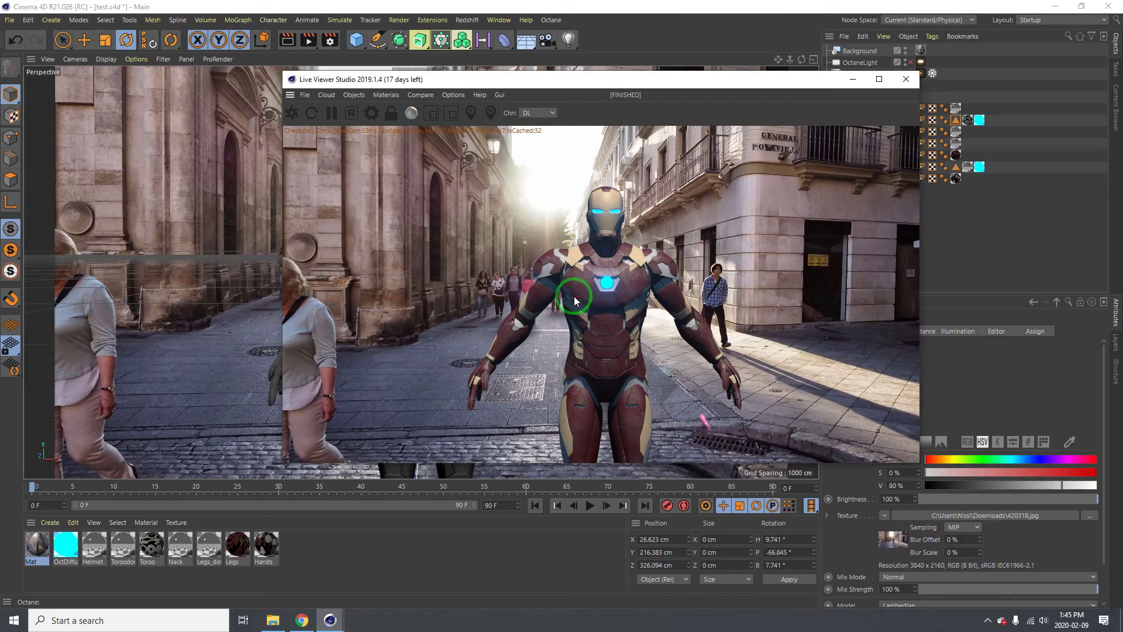
{"action": "left_click_drag", "start_coordinate": [574, 301], "coordinate": [632, 298]}
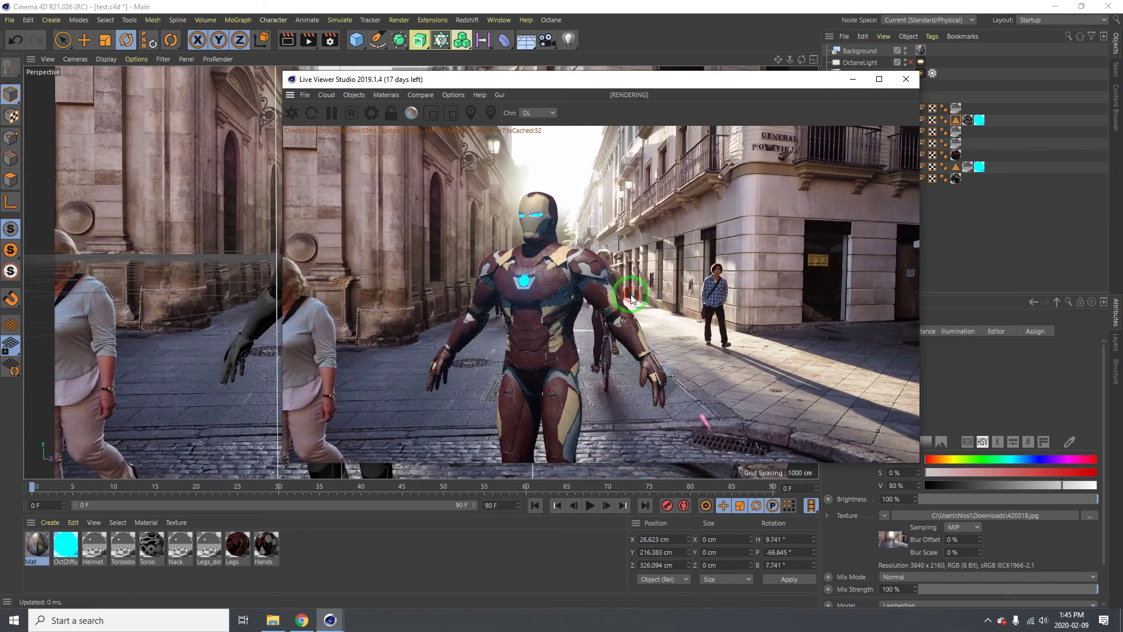
{"action": "left_click_drag", "start_coordinate": [539, 318], "coordinate": [562, 321]}
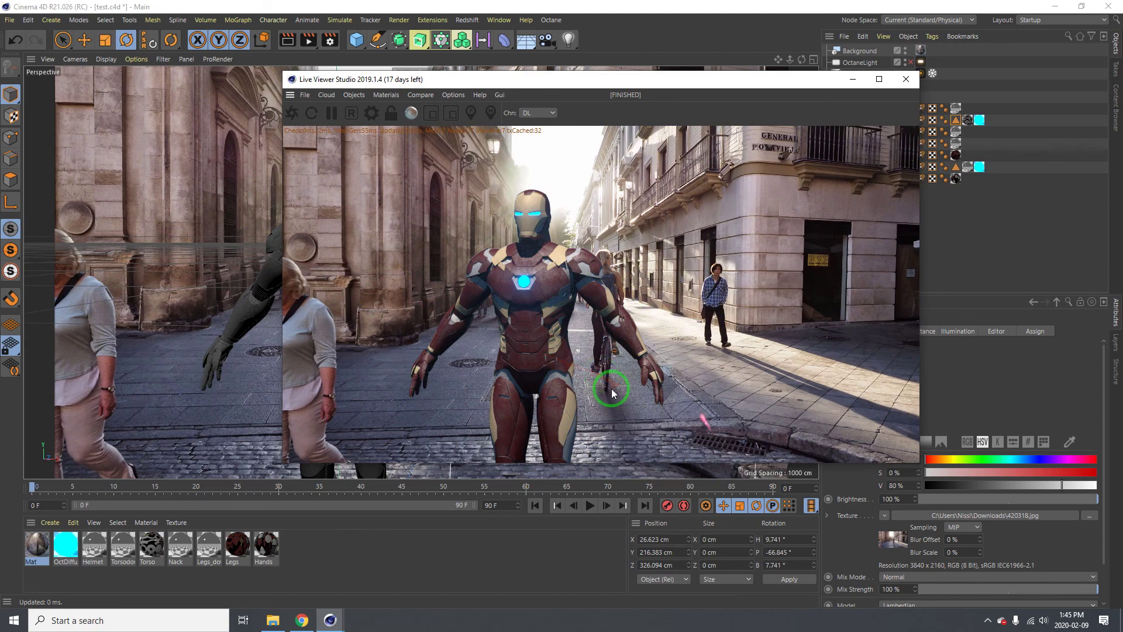
{"action": "left_click", "coordinate": [988, 621]}
{"action": "left_click", "coordinate": [976, 573]}
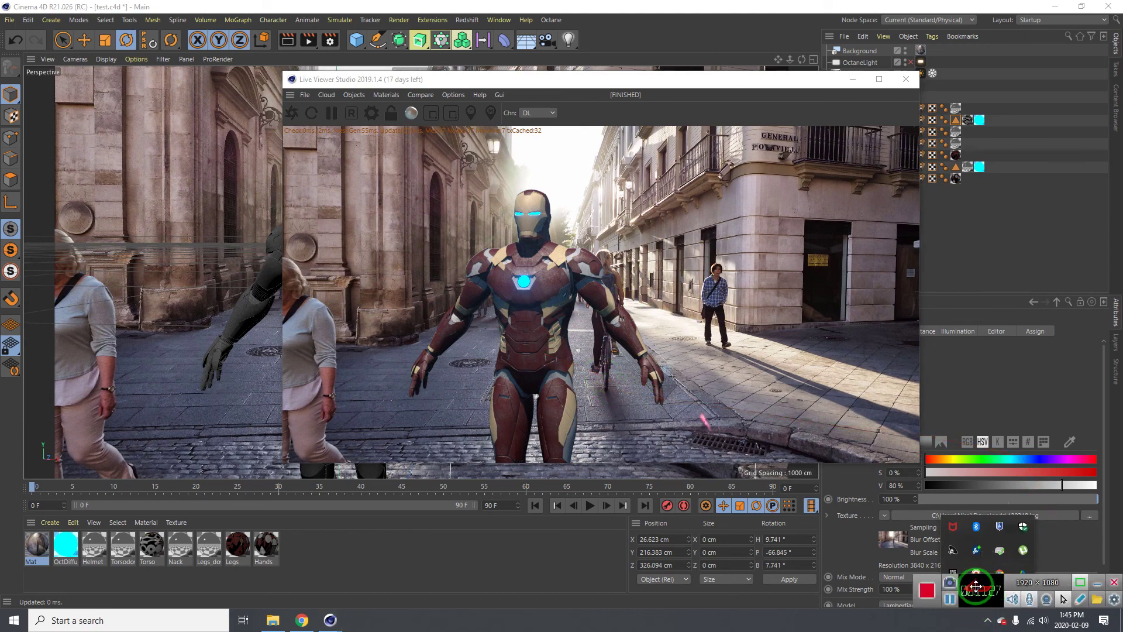